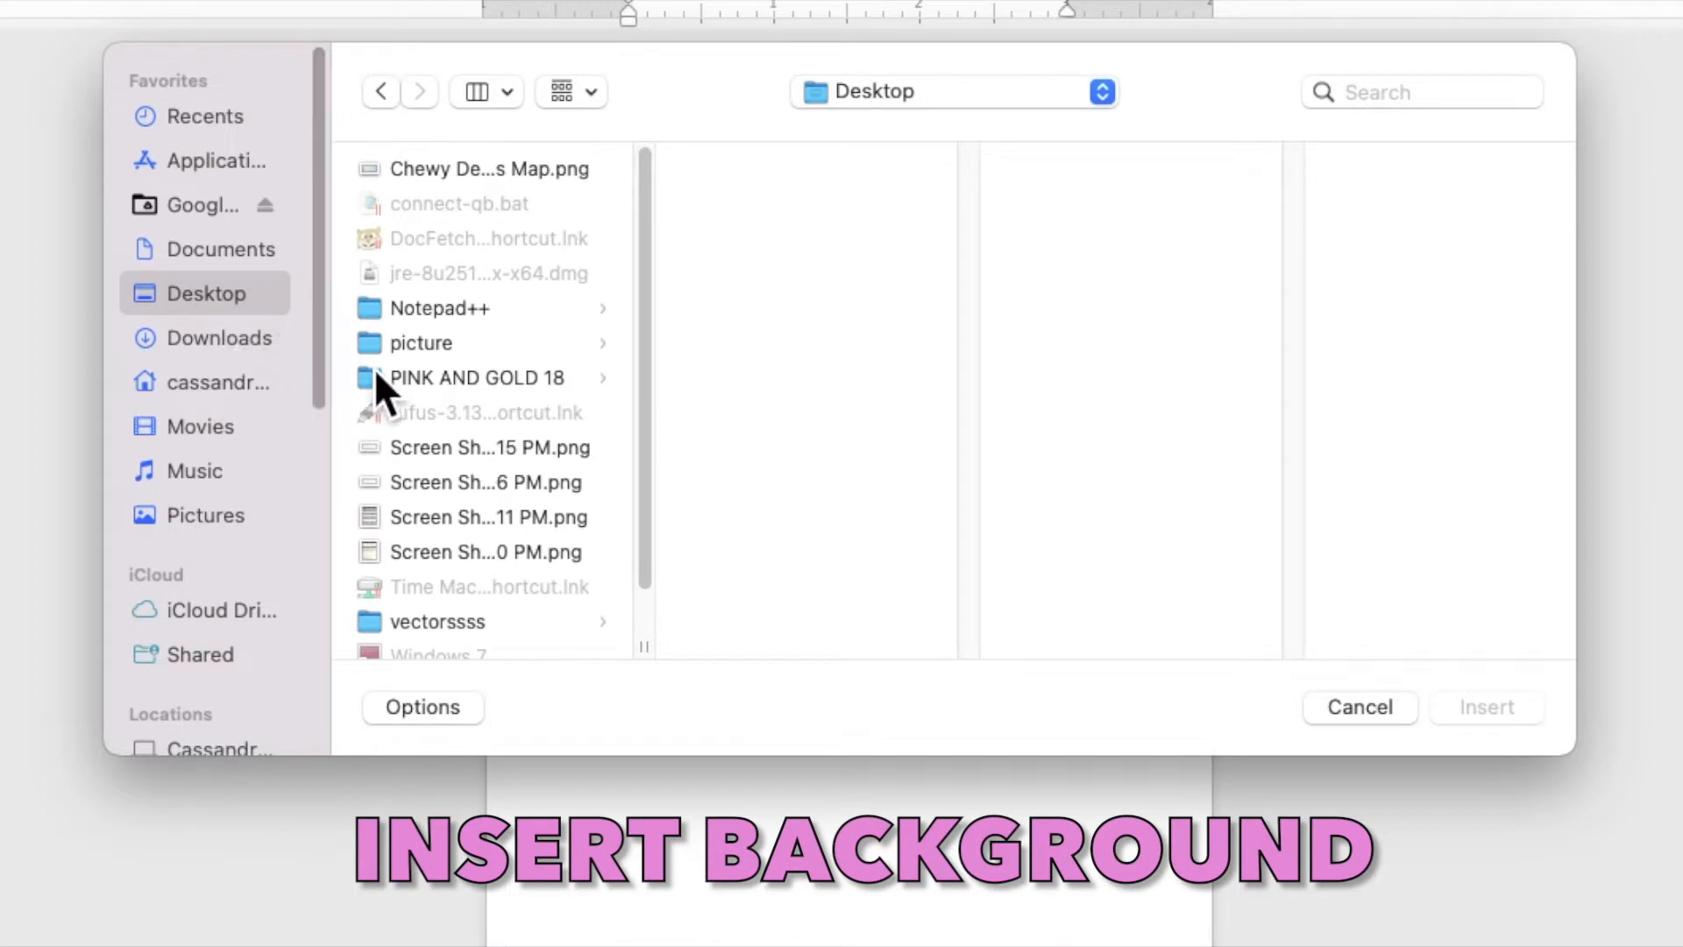
Insert PINK AND GOLD ROSES.jpg from the PINK AND GOLD 18 folder
click(508, 380)
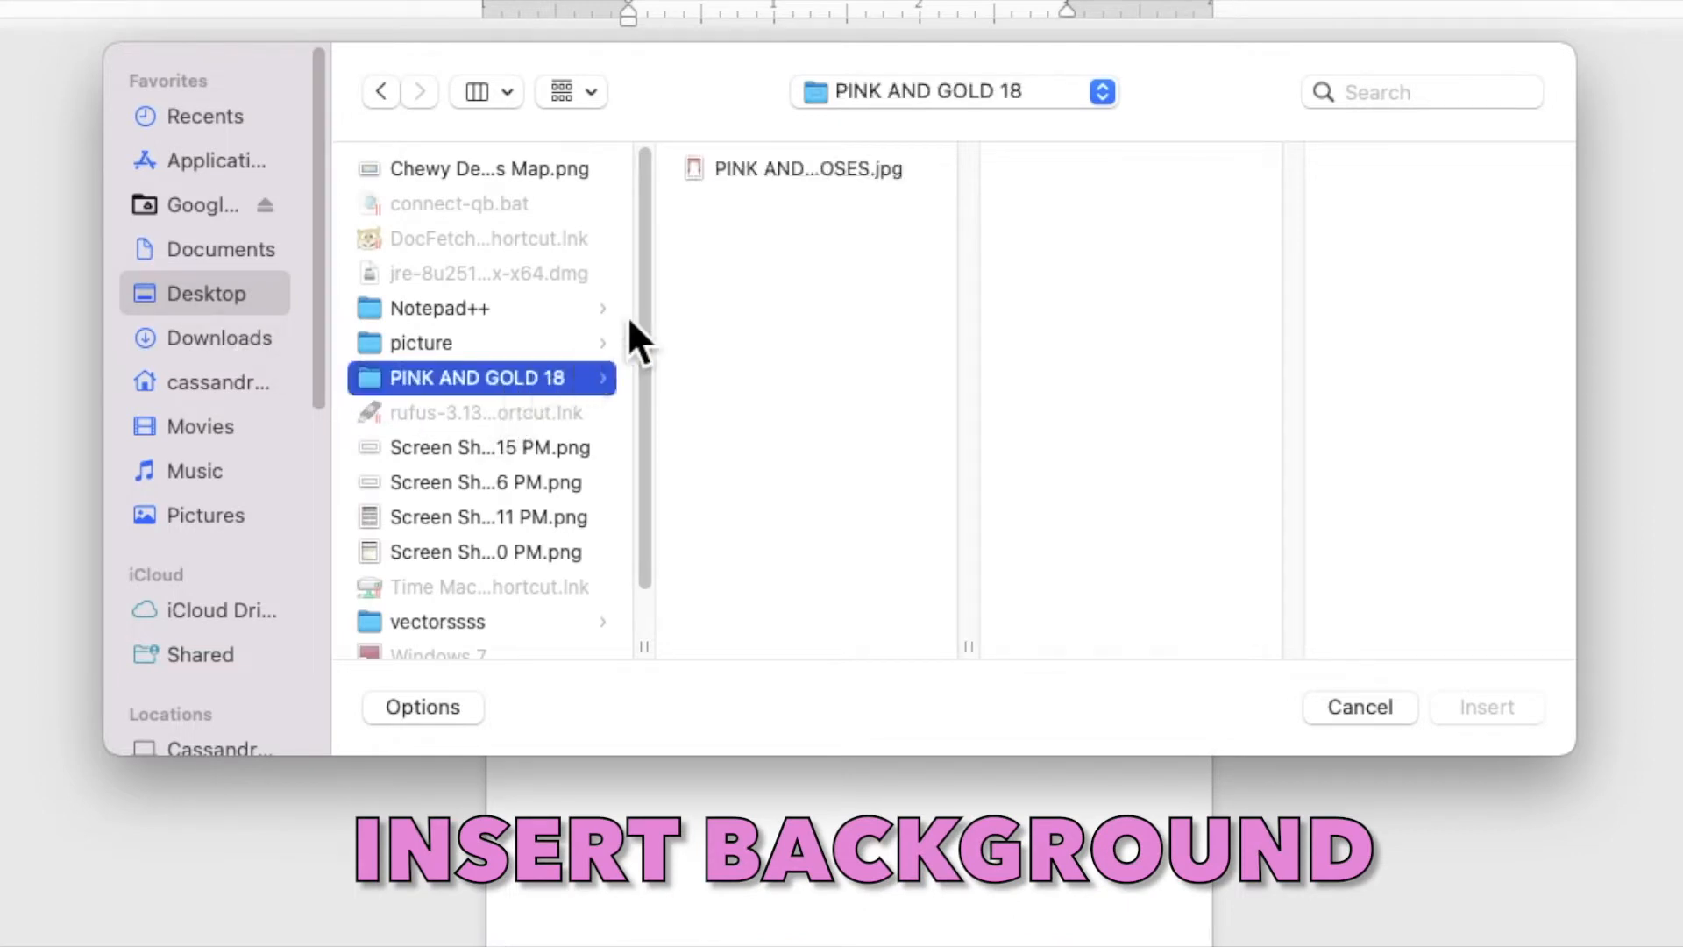
click(809, 169)
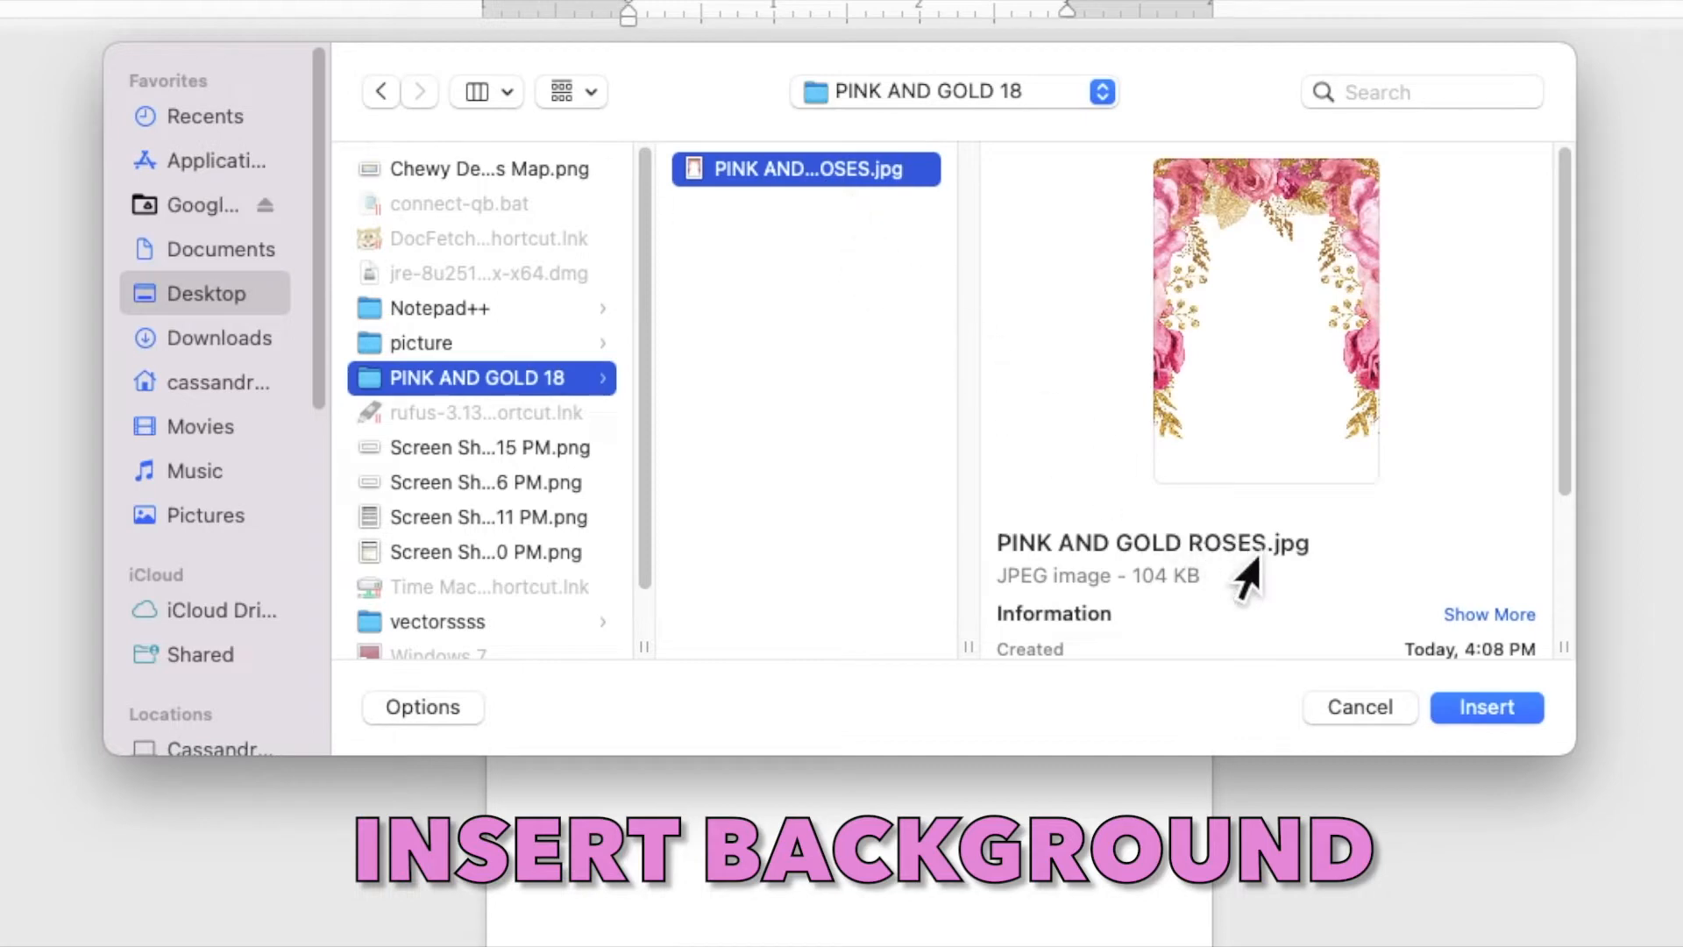
click(1490, 713)
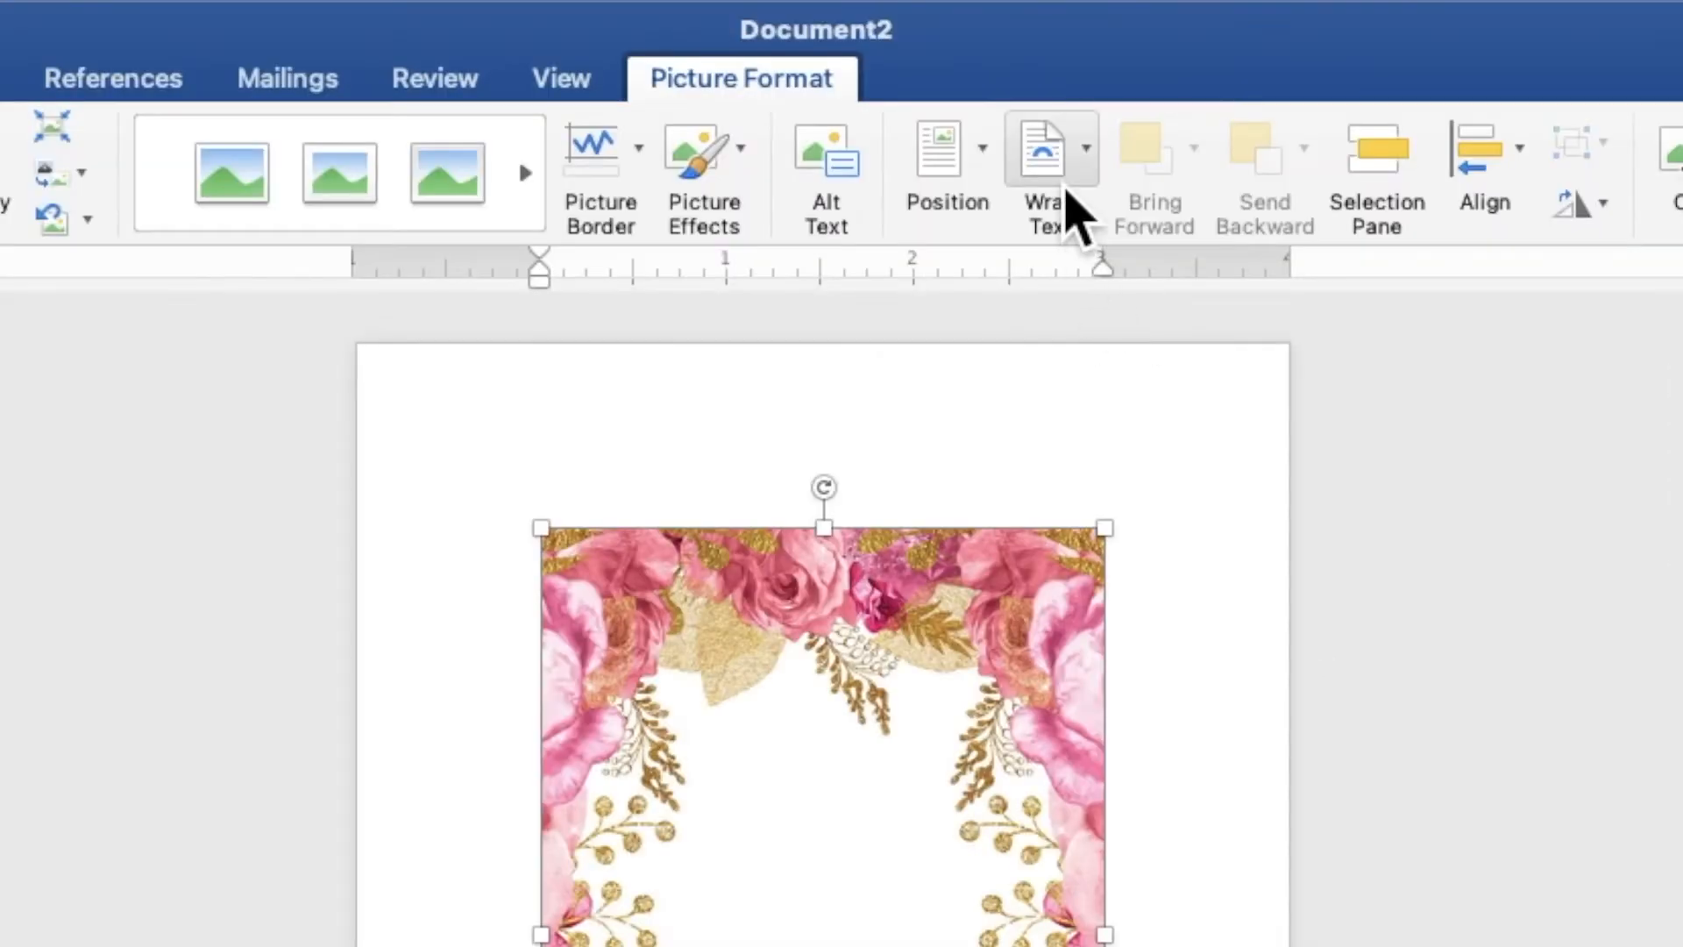
Set the roses image behind text and stretch it from the top-left to about 5.01" by 7.24"
click(987, 78)
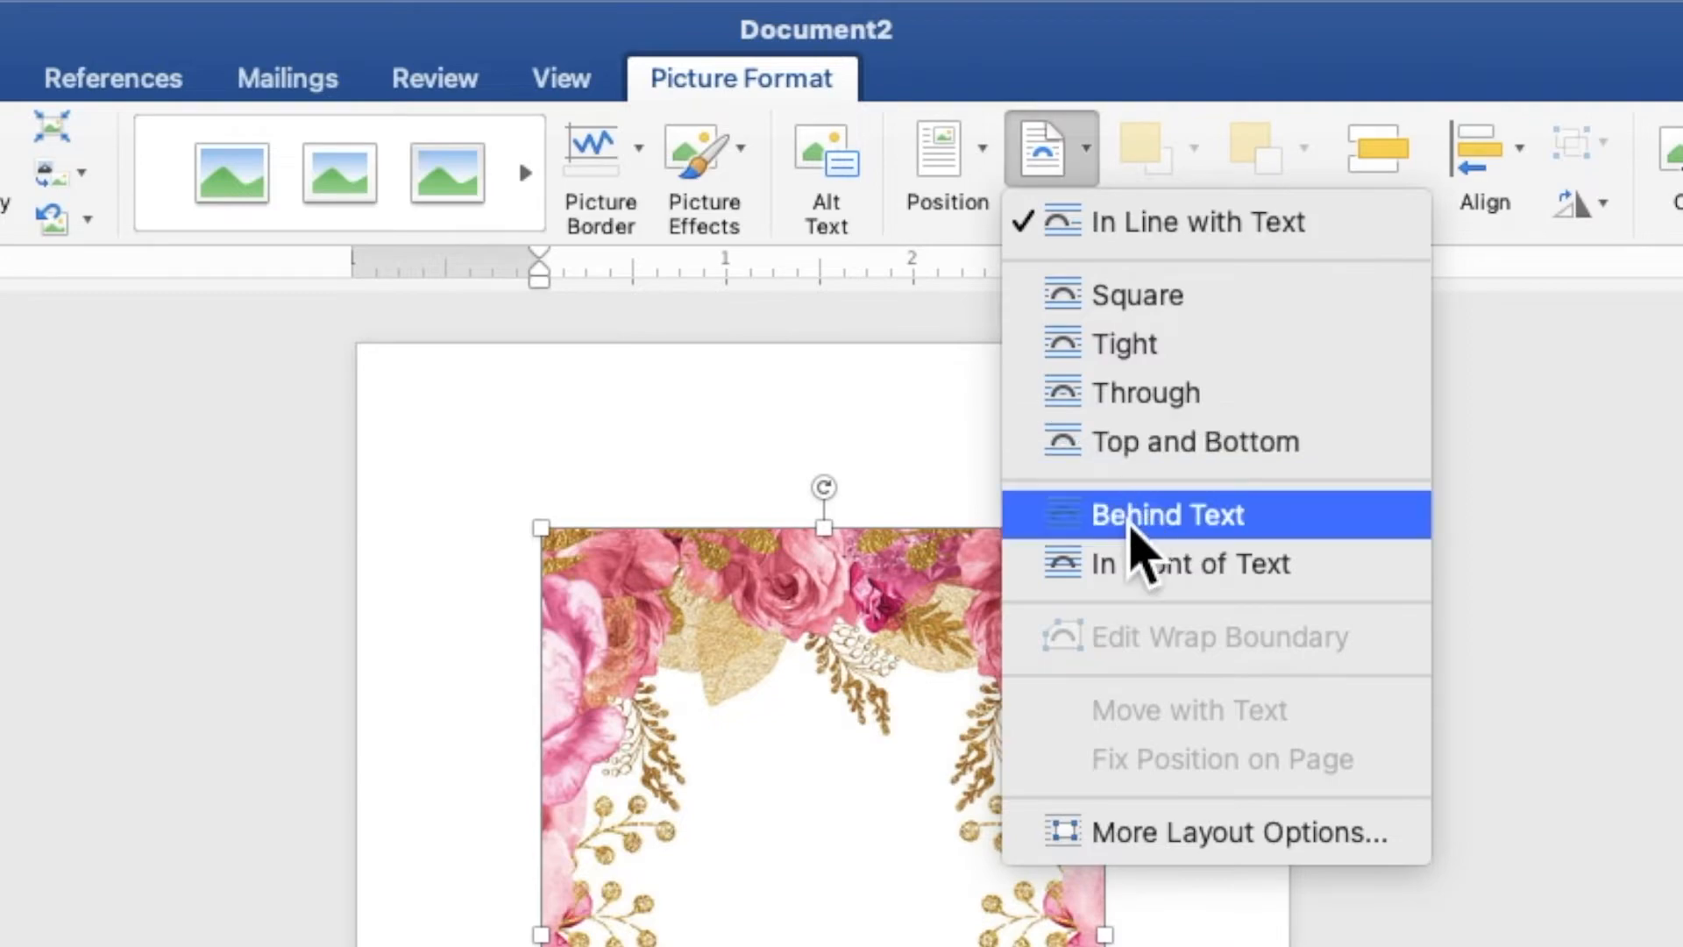
click(1134, 533)
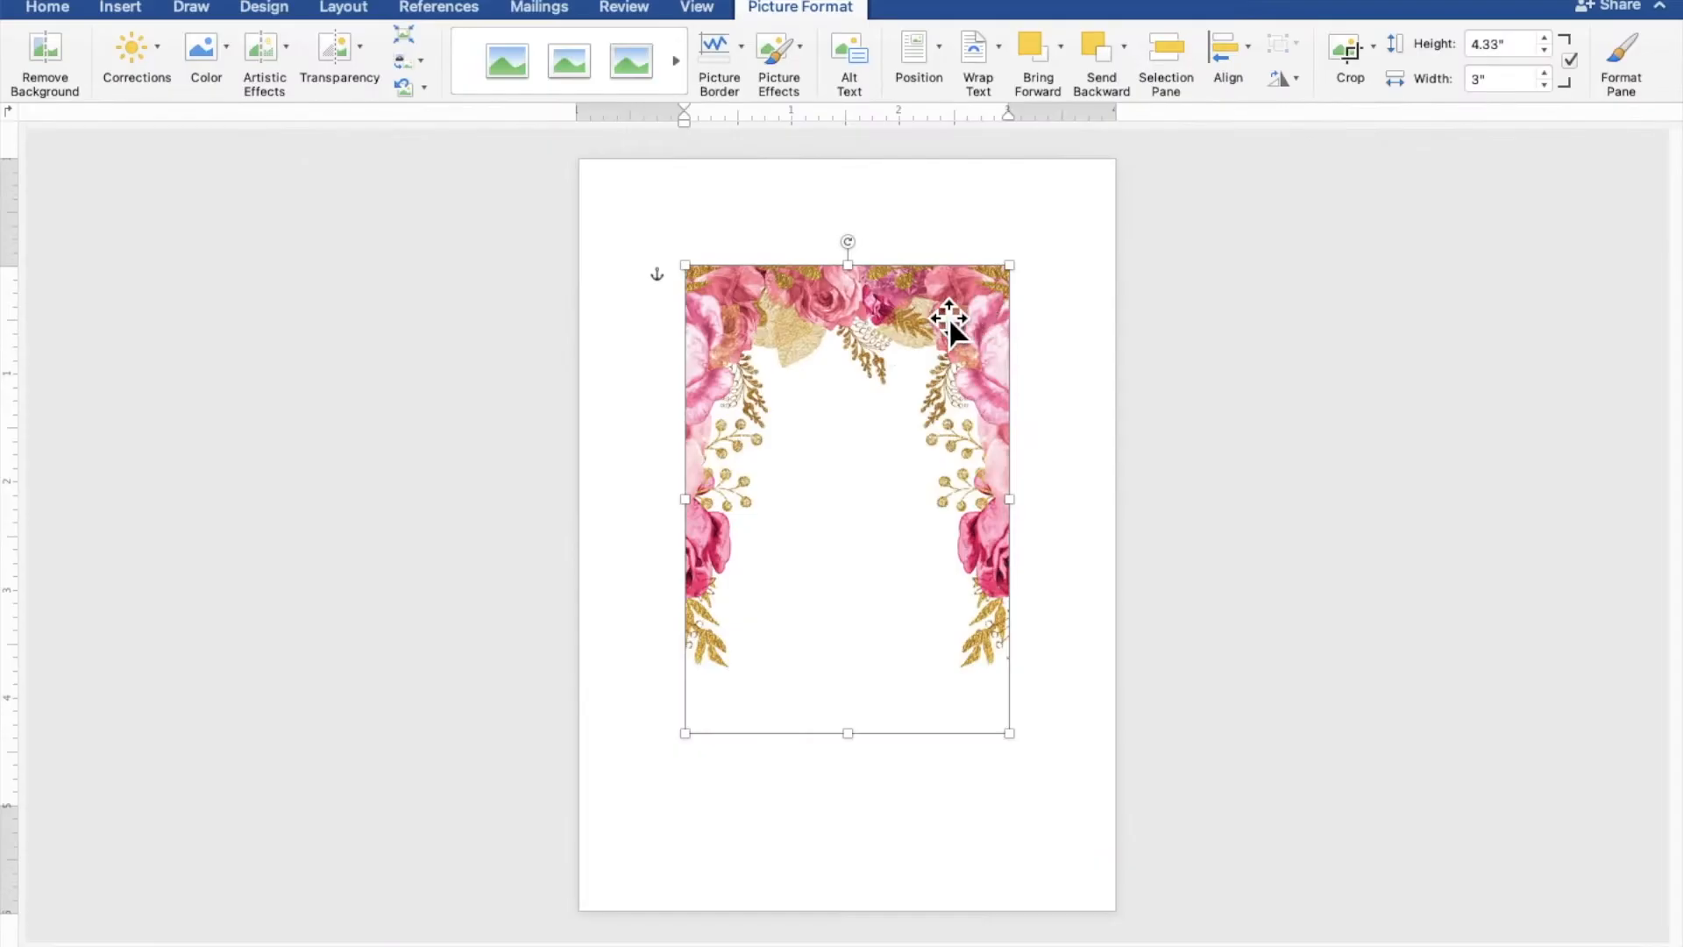
drag(887, 329, 780, 221)
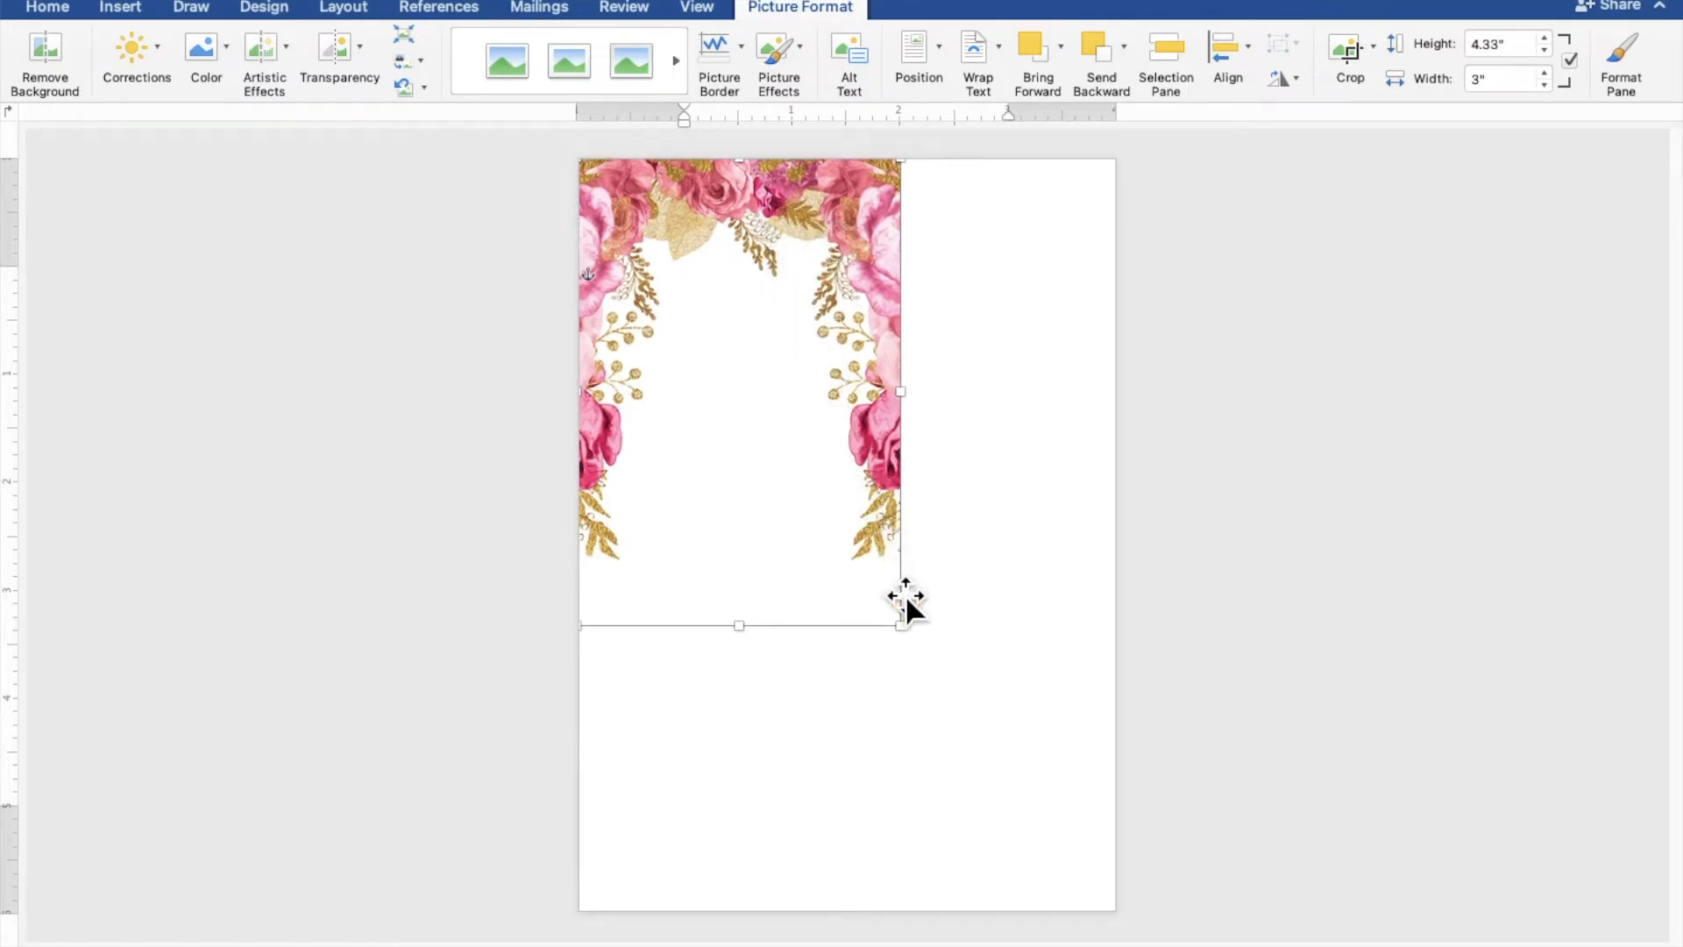
drag(919, 645, 1131, 934)
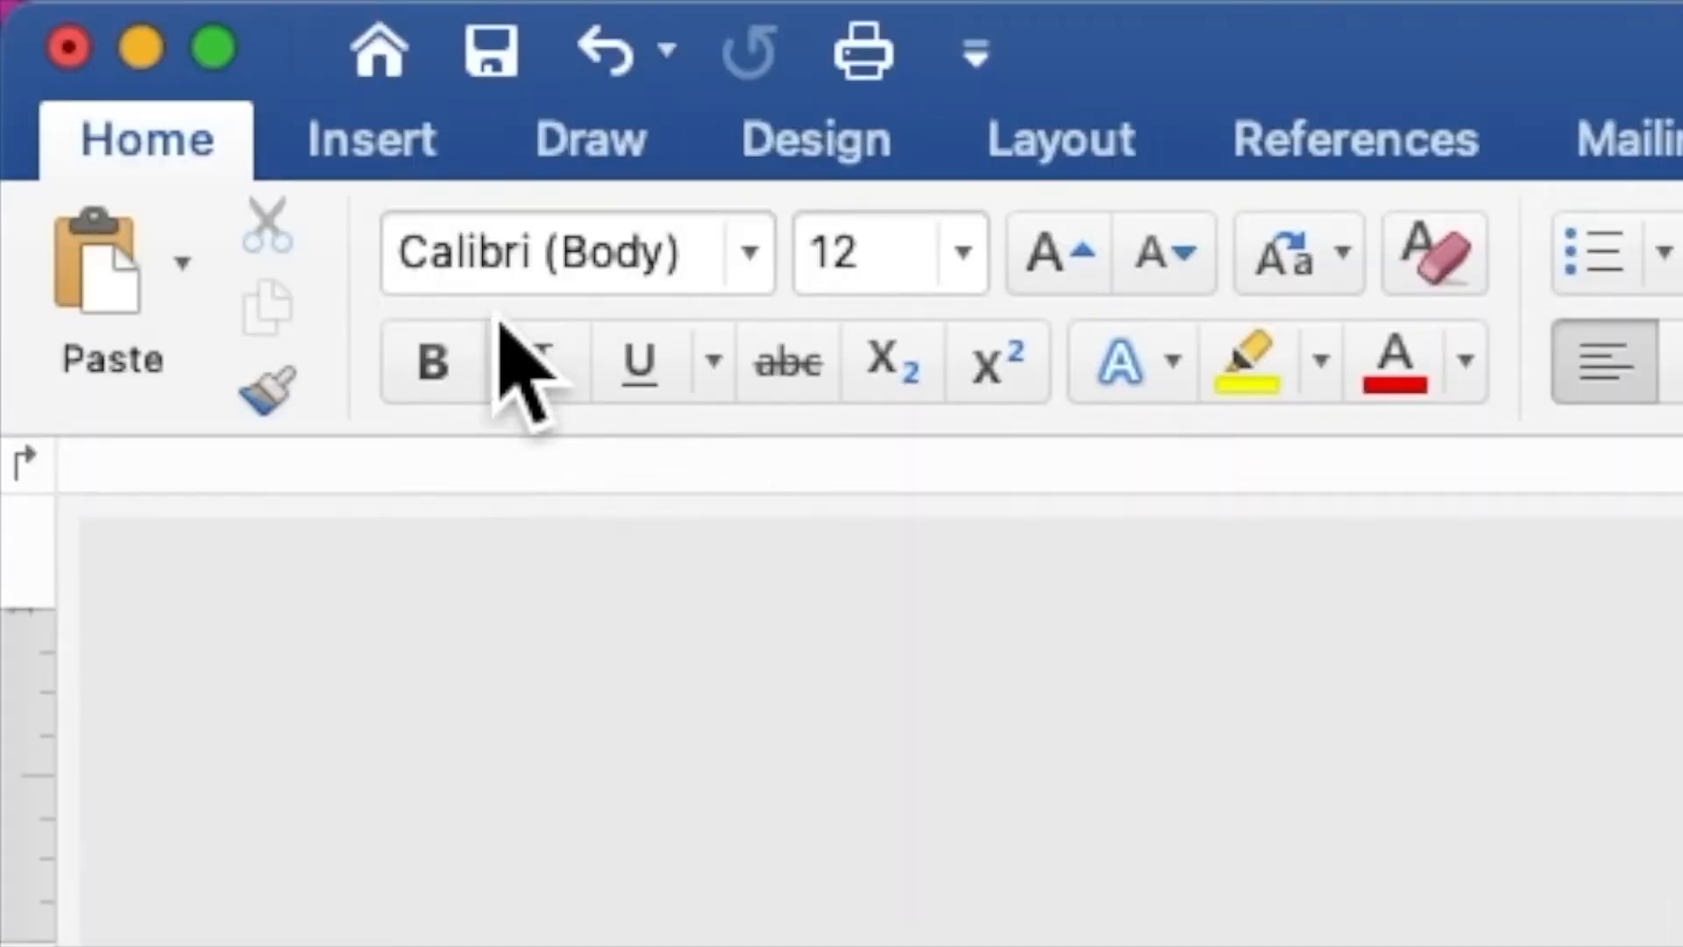
Draw a rectangle in the upper middle of the page and add the text 18 inside it
click(414, 166)
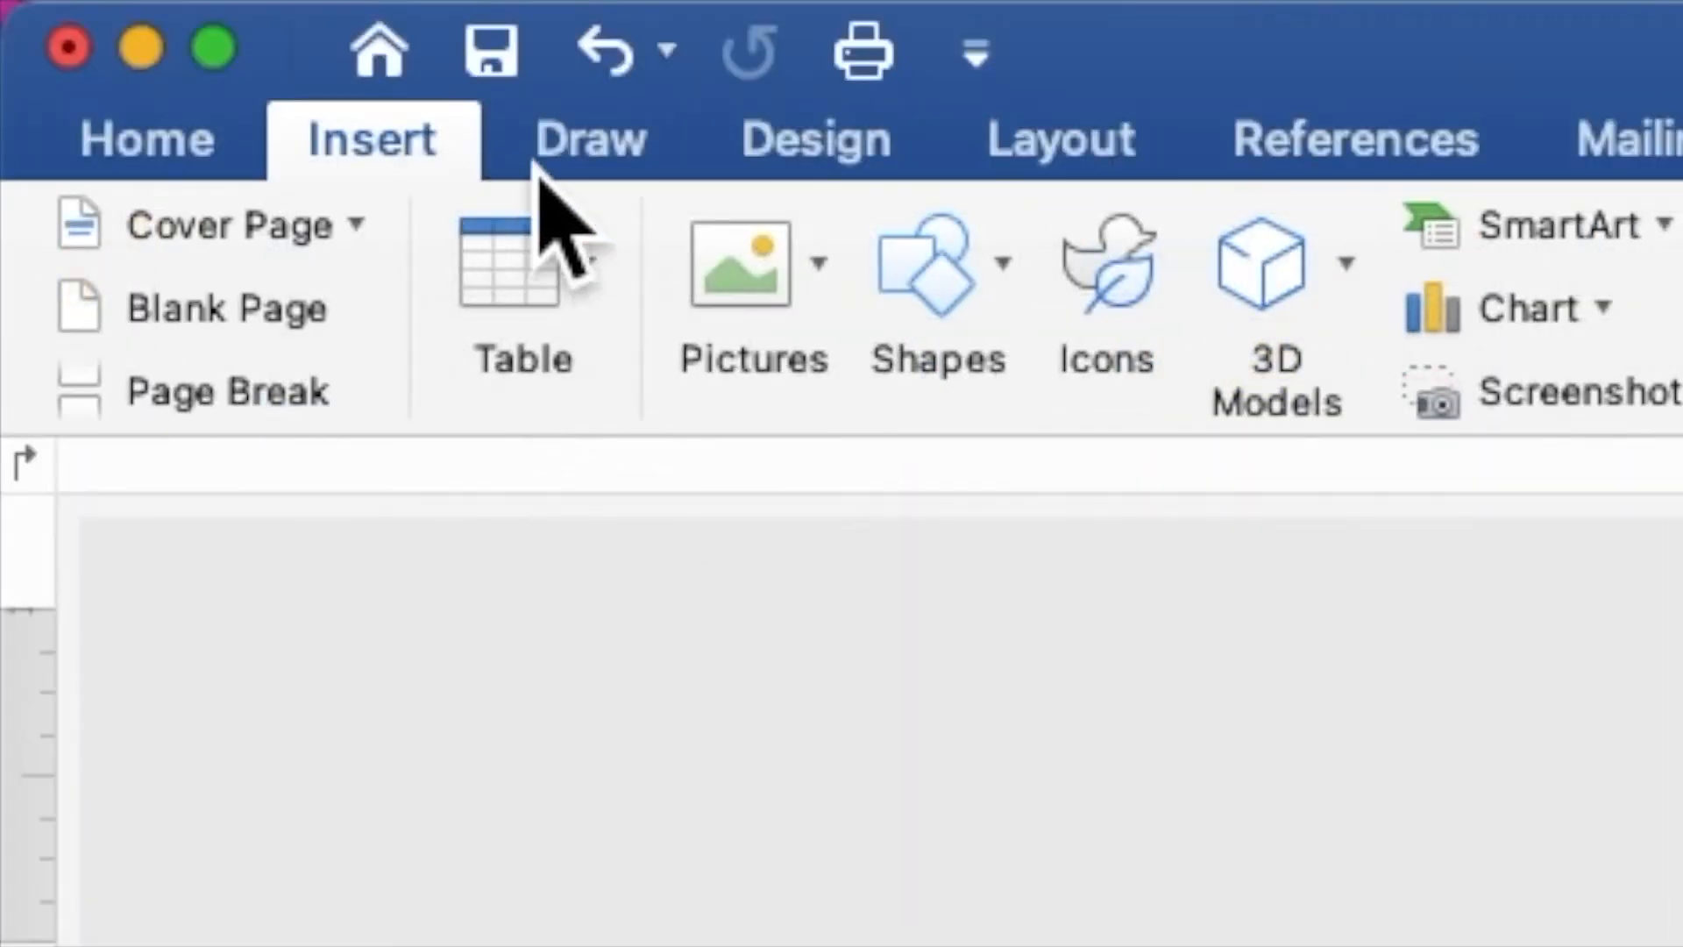
click(921, 267)
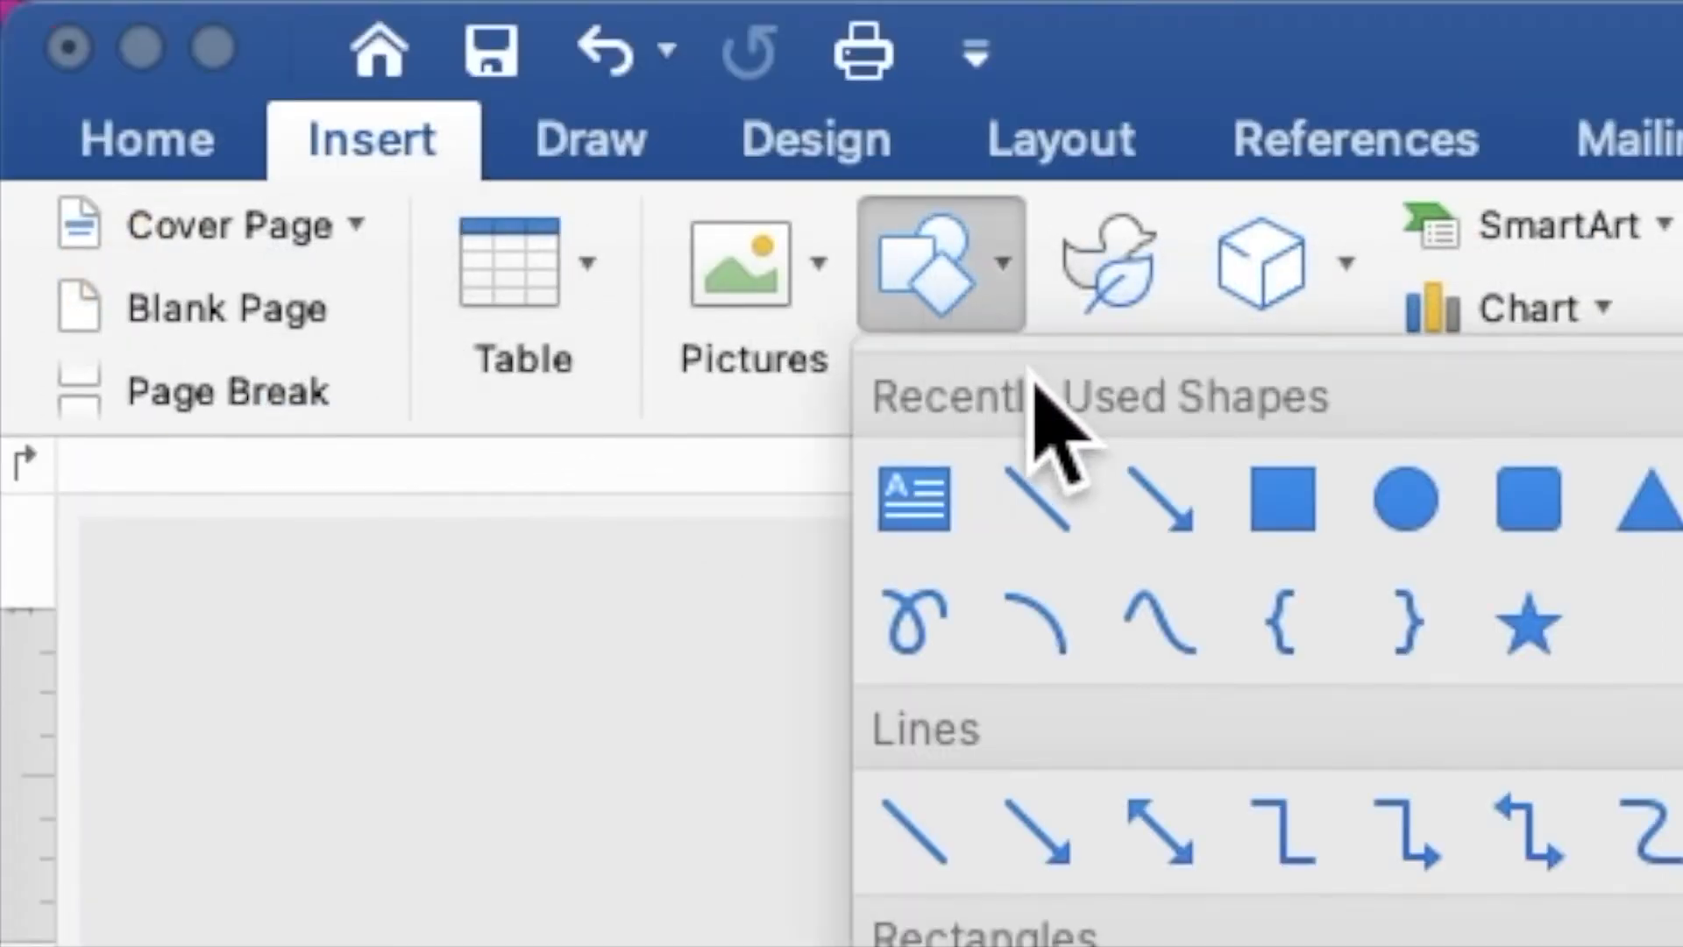
click(1289, 509)
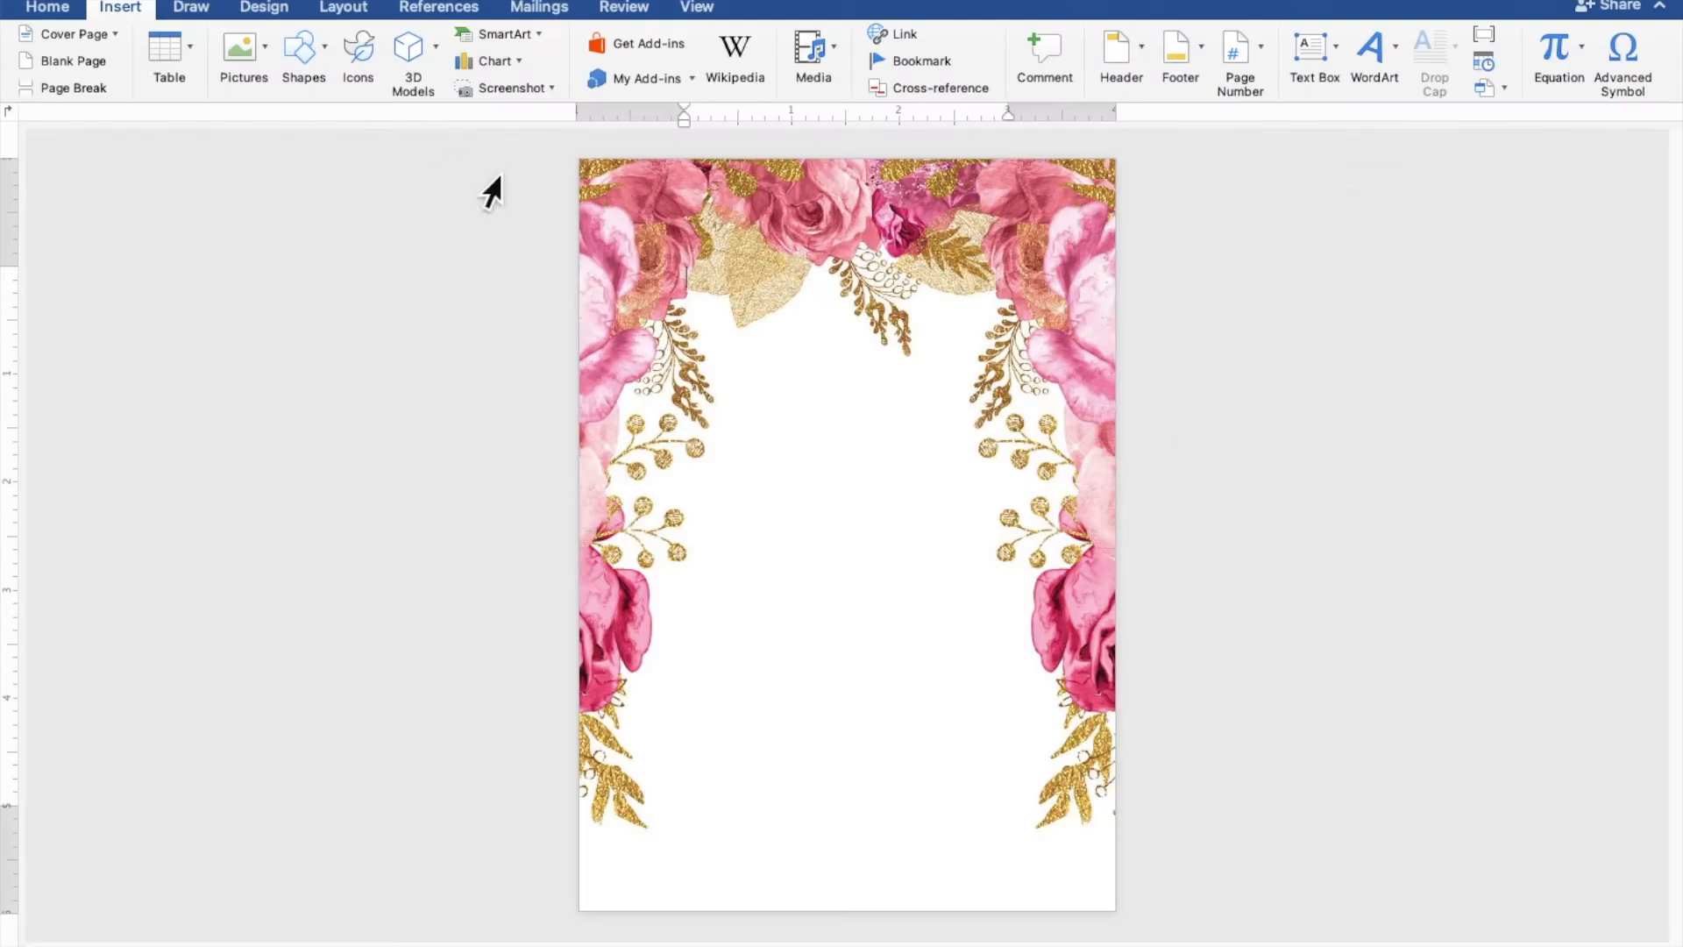
drag(728, 319, 1044, 565)
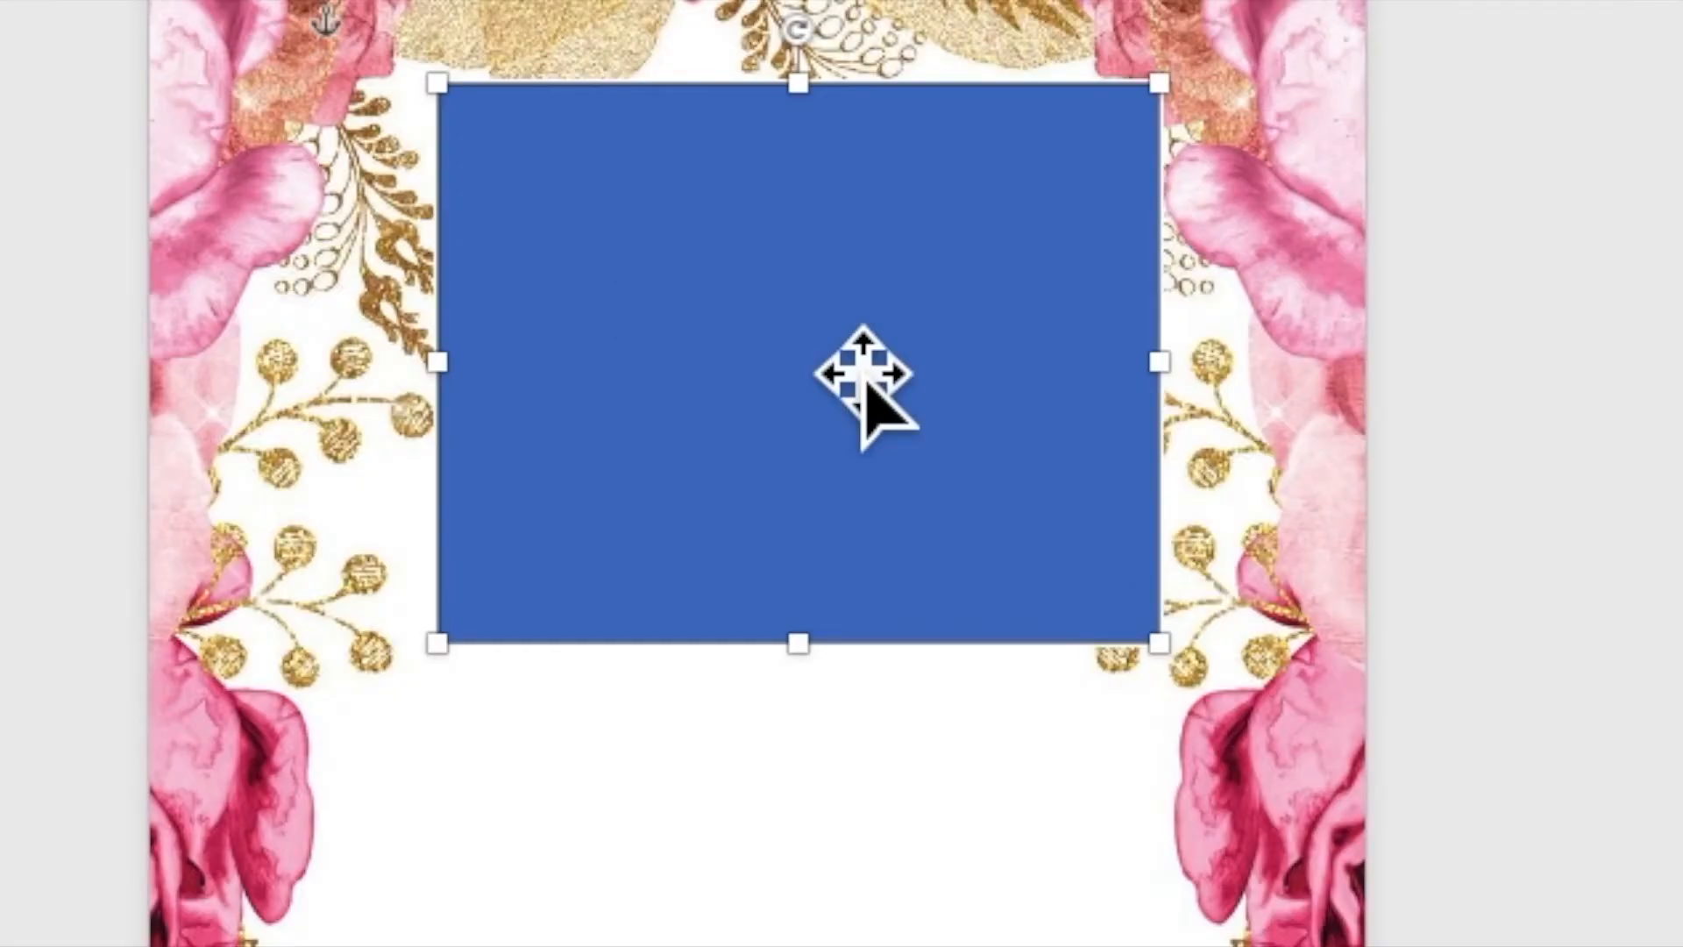
right_click(881, 419)
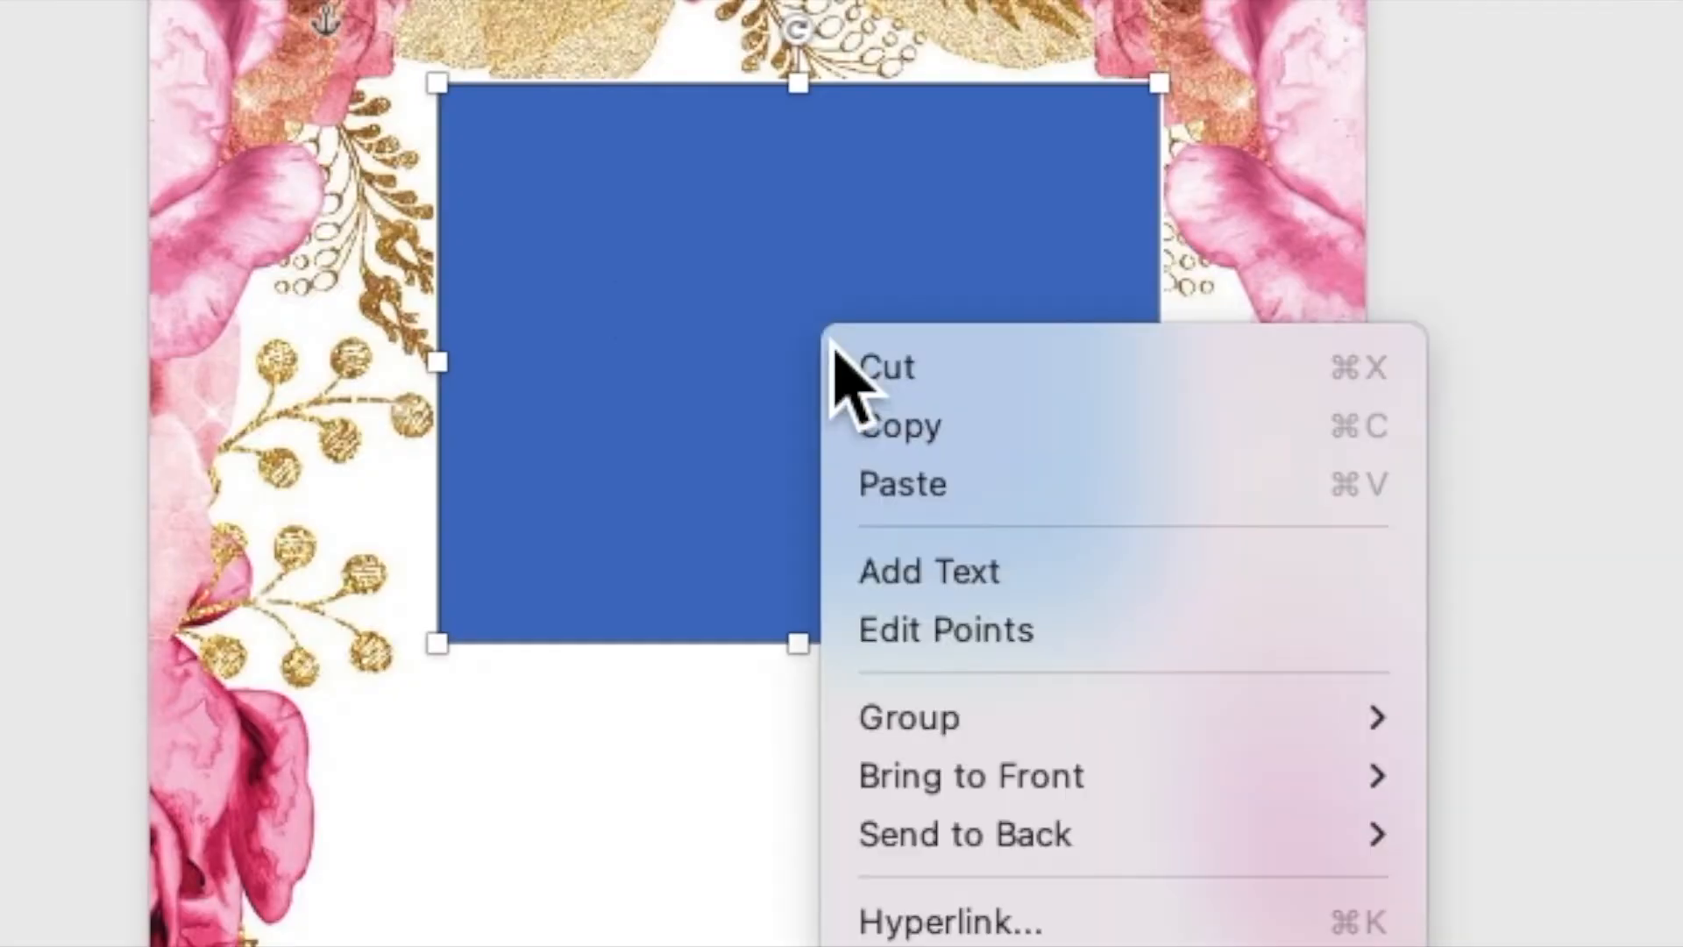
click(903, 588)
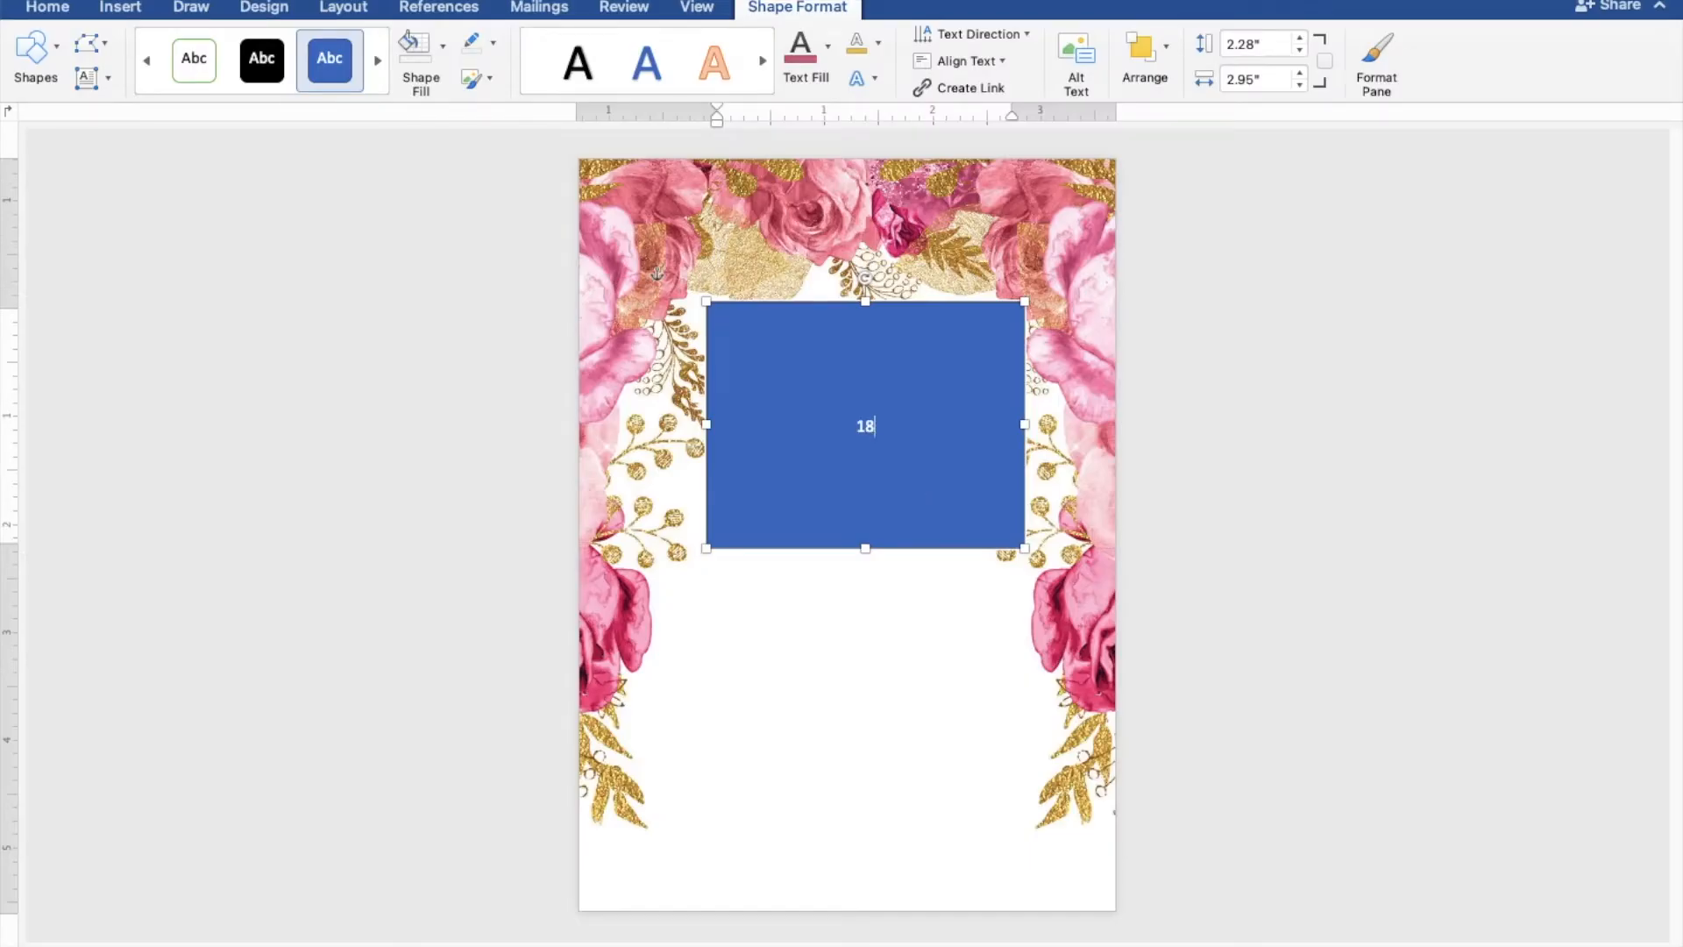
drag(885, 439, 850, 438)
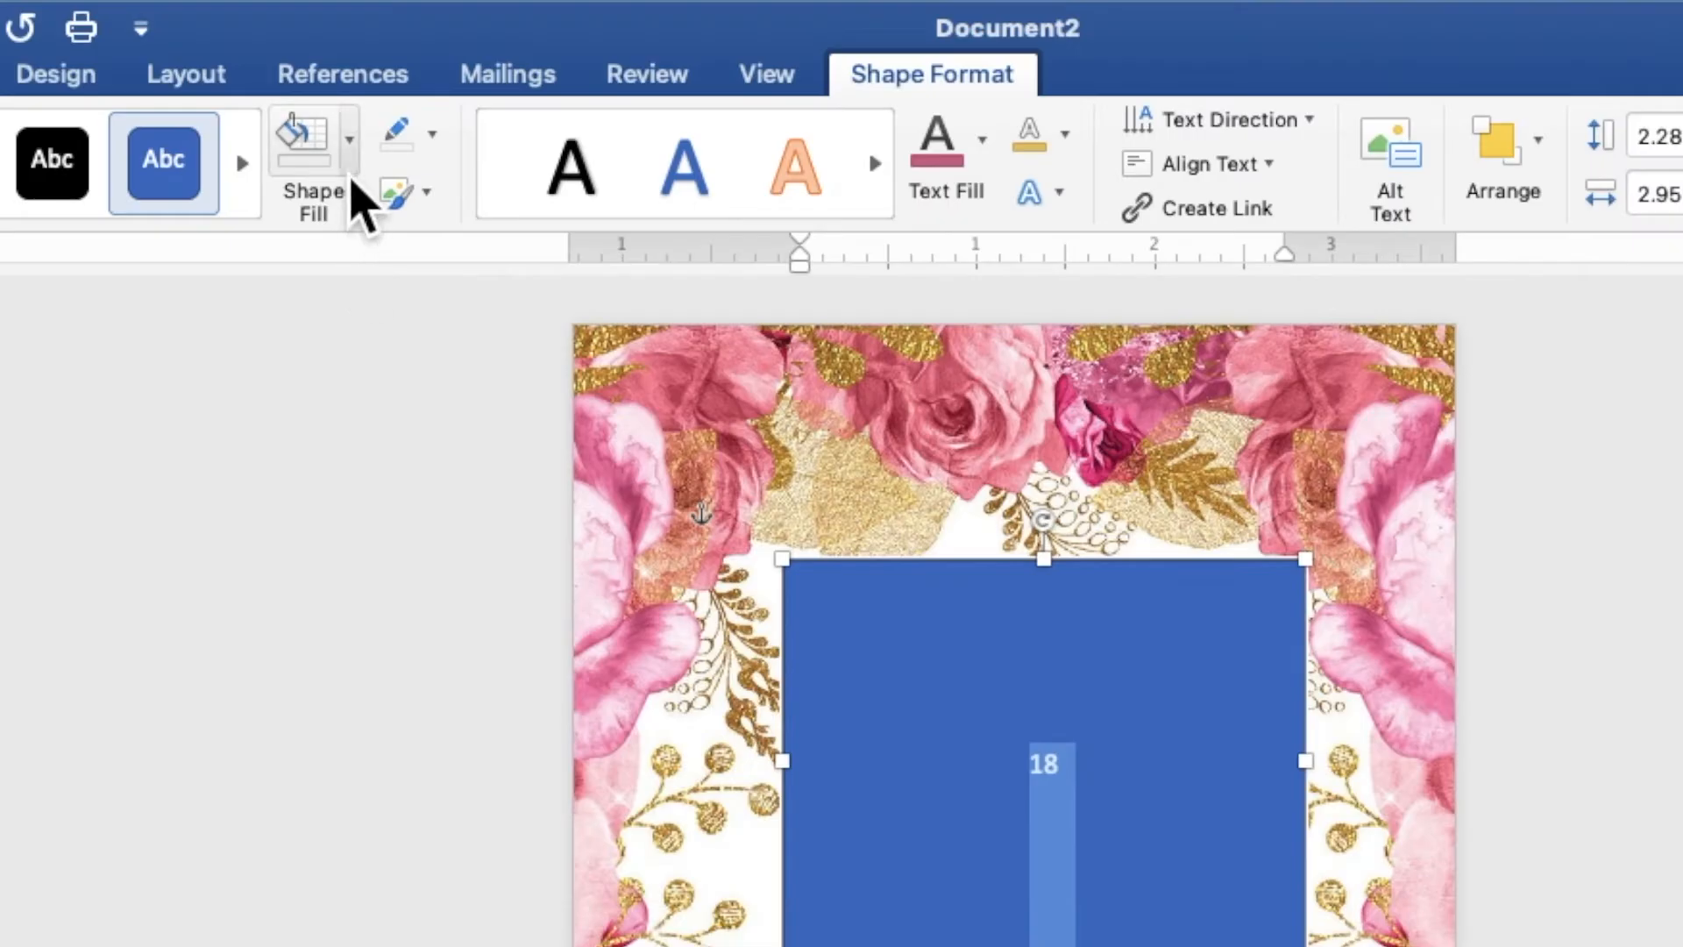
Give the 18 box no fill and no outline, and make the 18 text gold
click(351, 171)
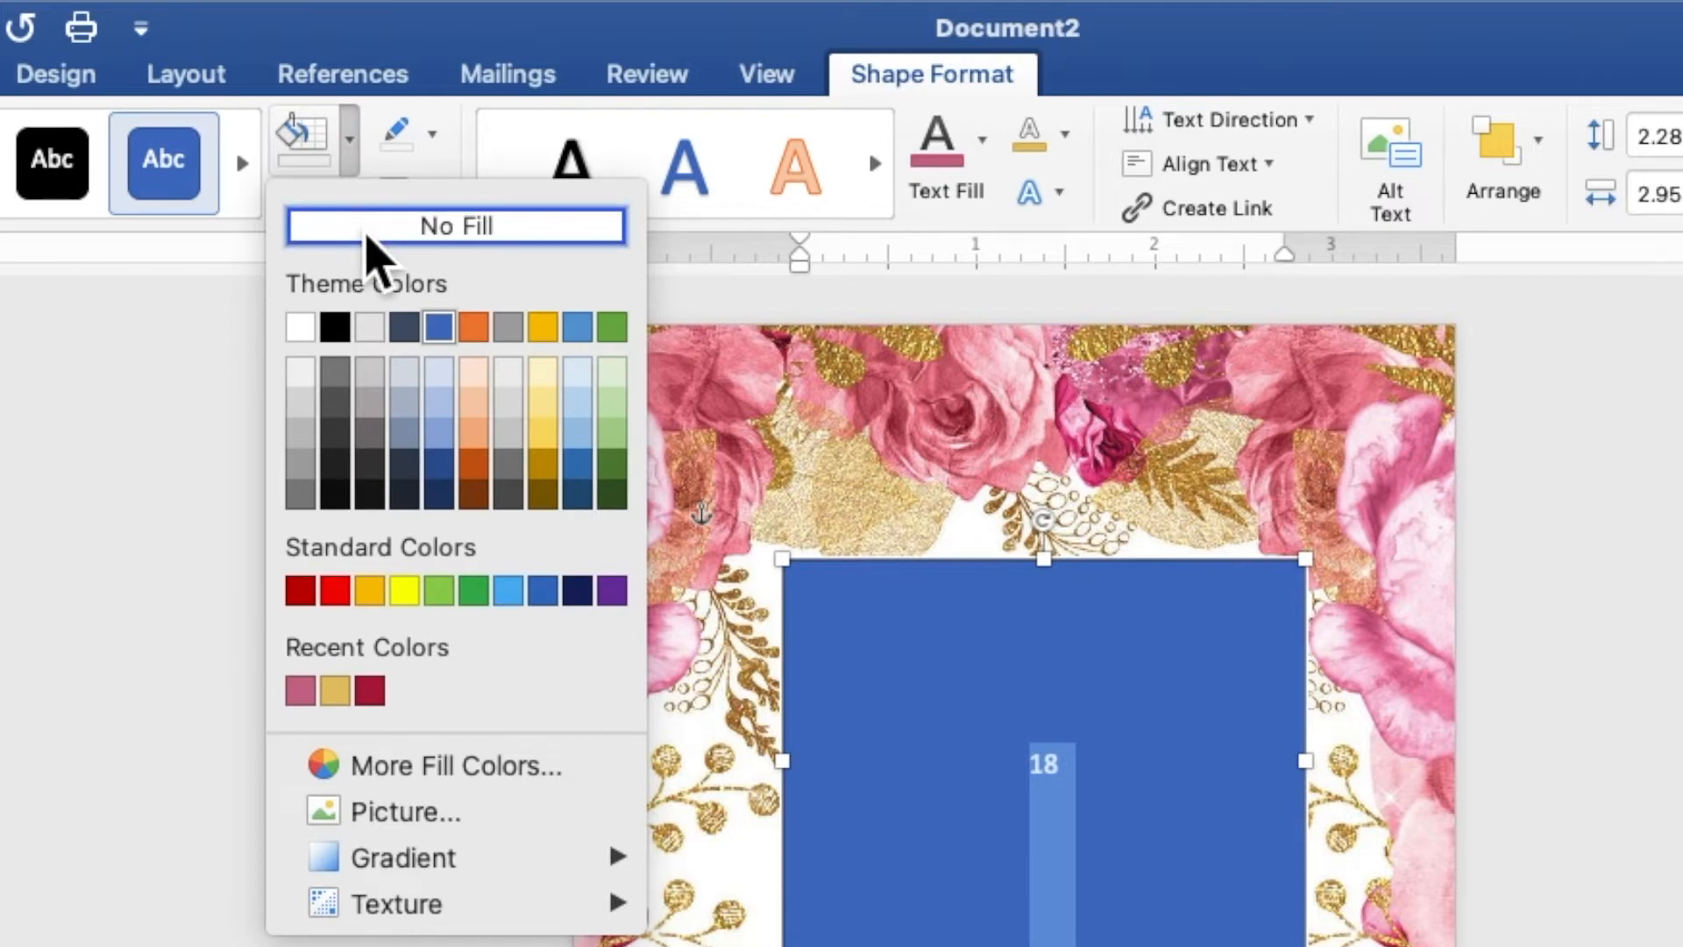
click(367, 229)
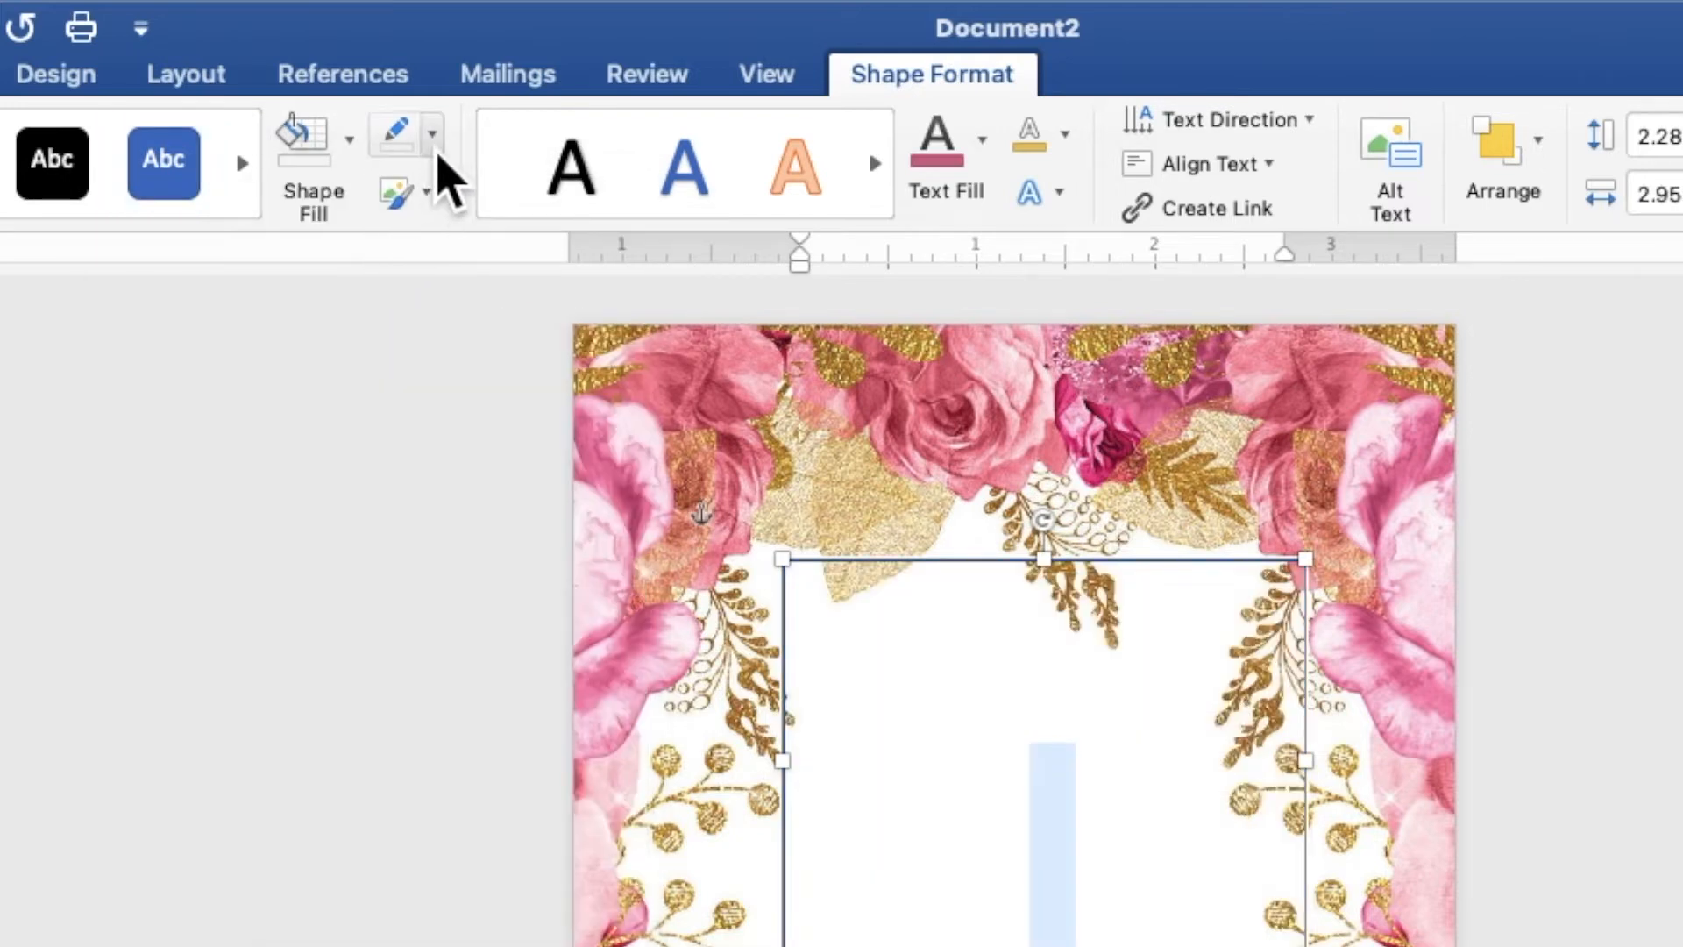
click(434, 143)
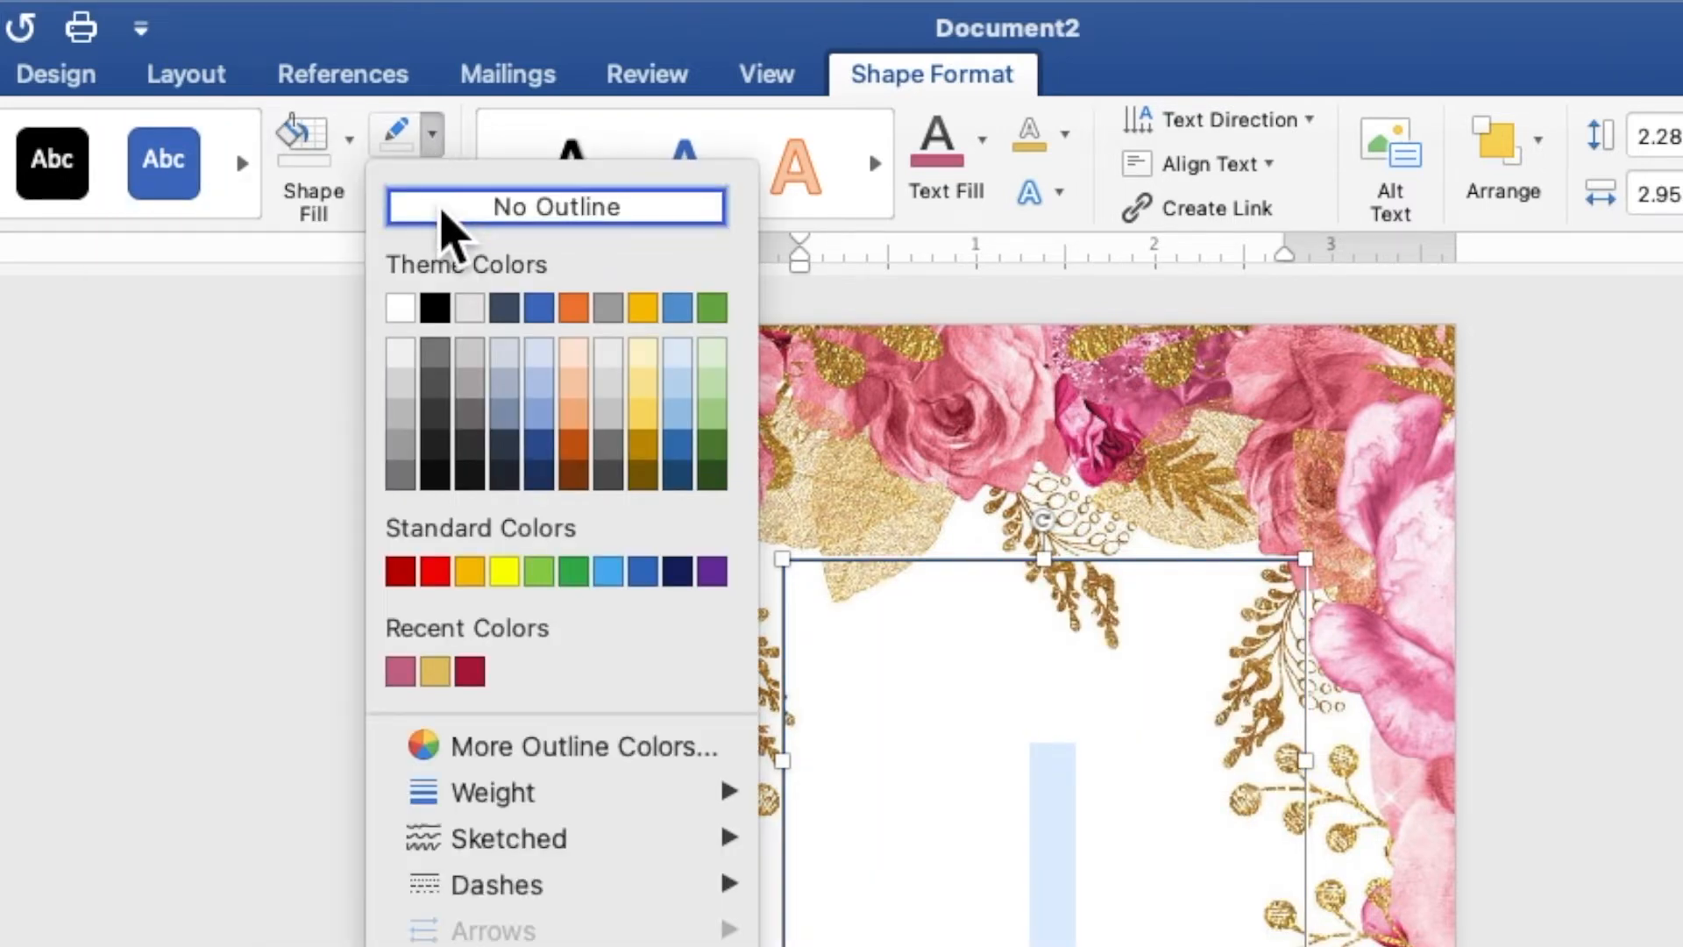
click(443, 213)
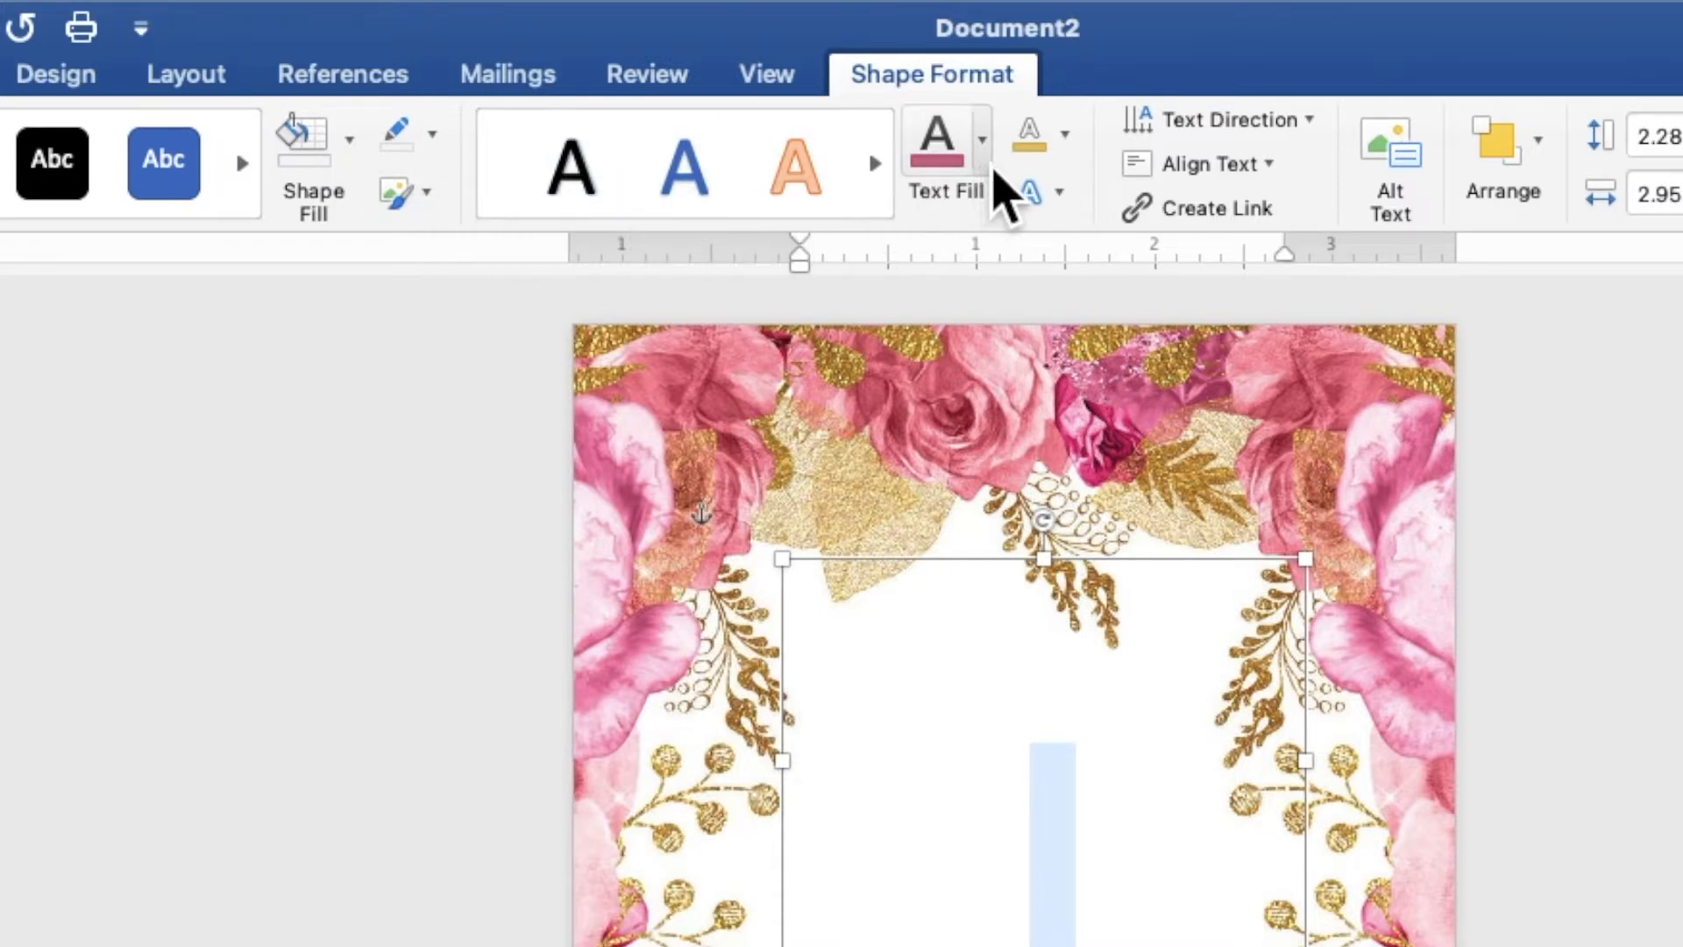
click(983, 140)
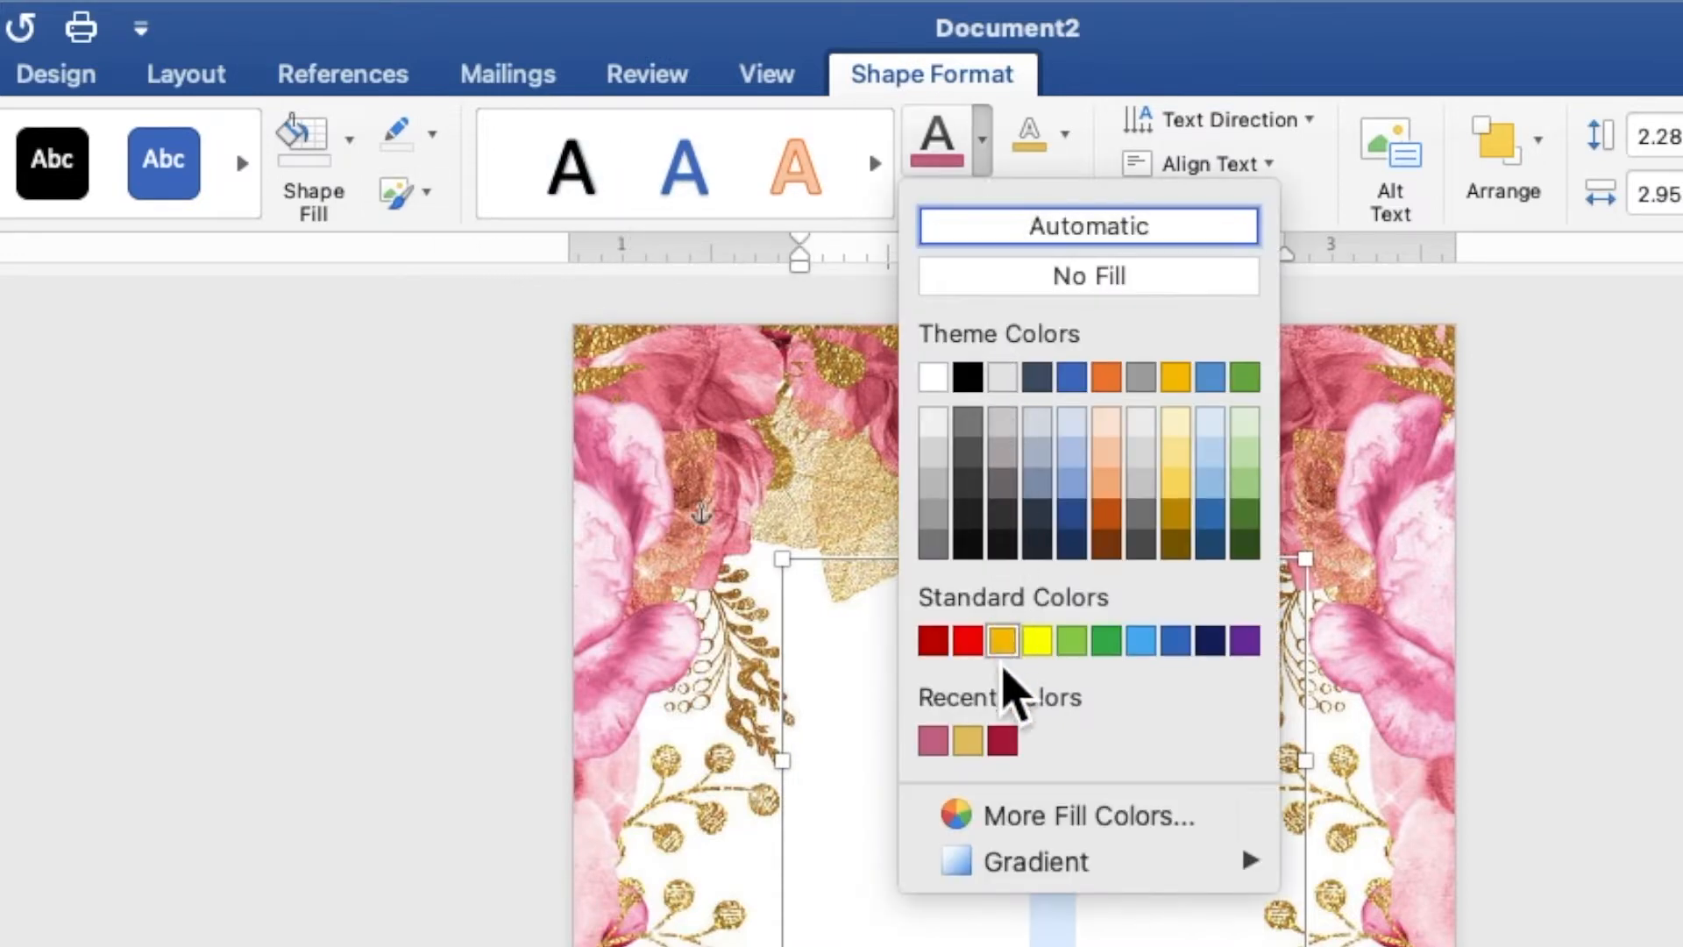
click(979, 753)
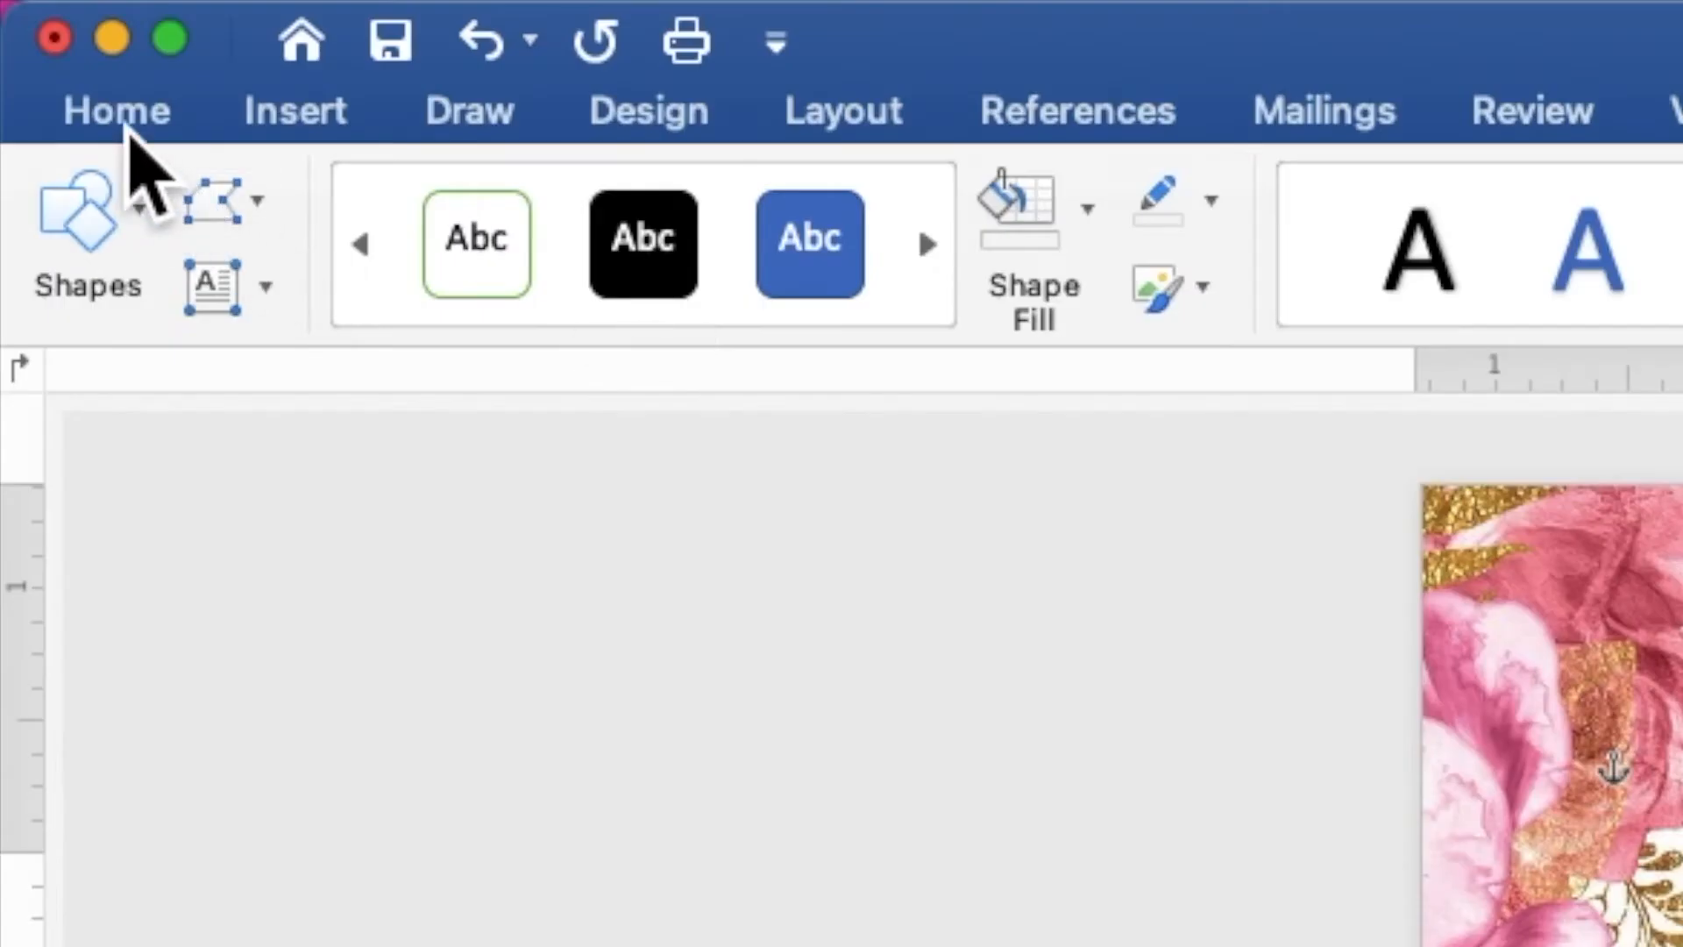
click(123, 121)
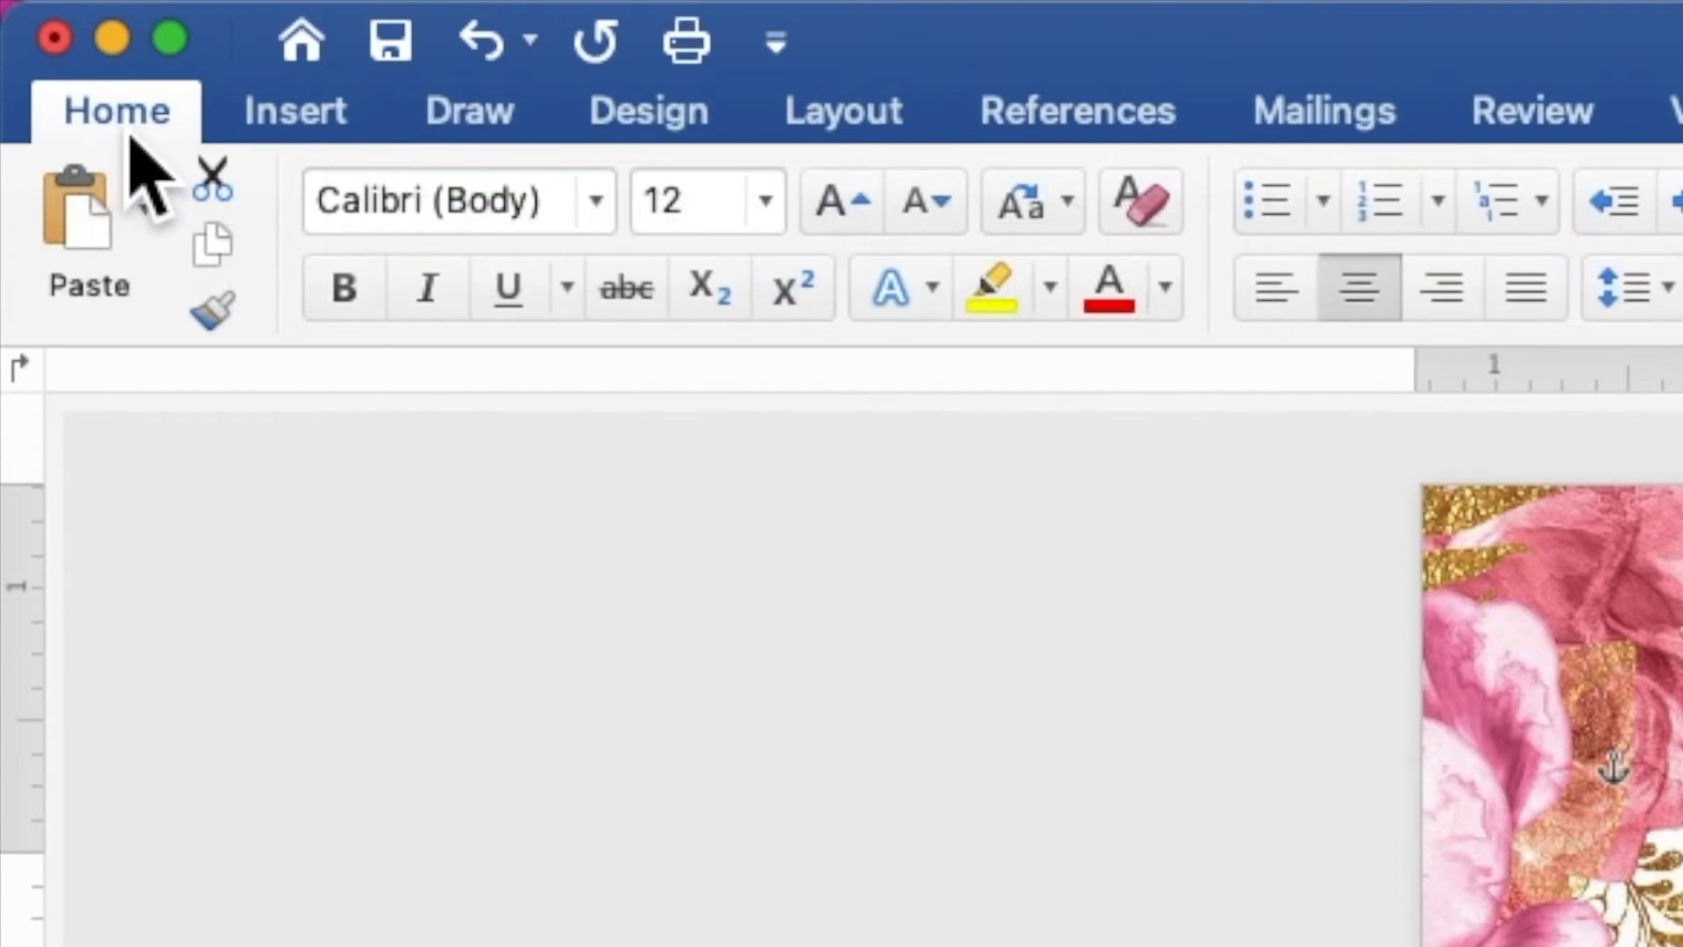
Make the gold 18 bold Times New Roman at 120 pt and fit its box snugly near the top
click(596, 202)
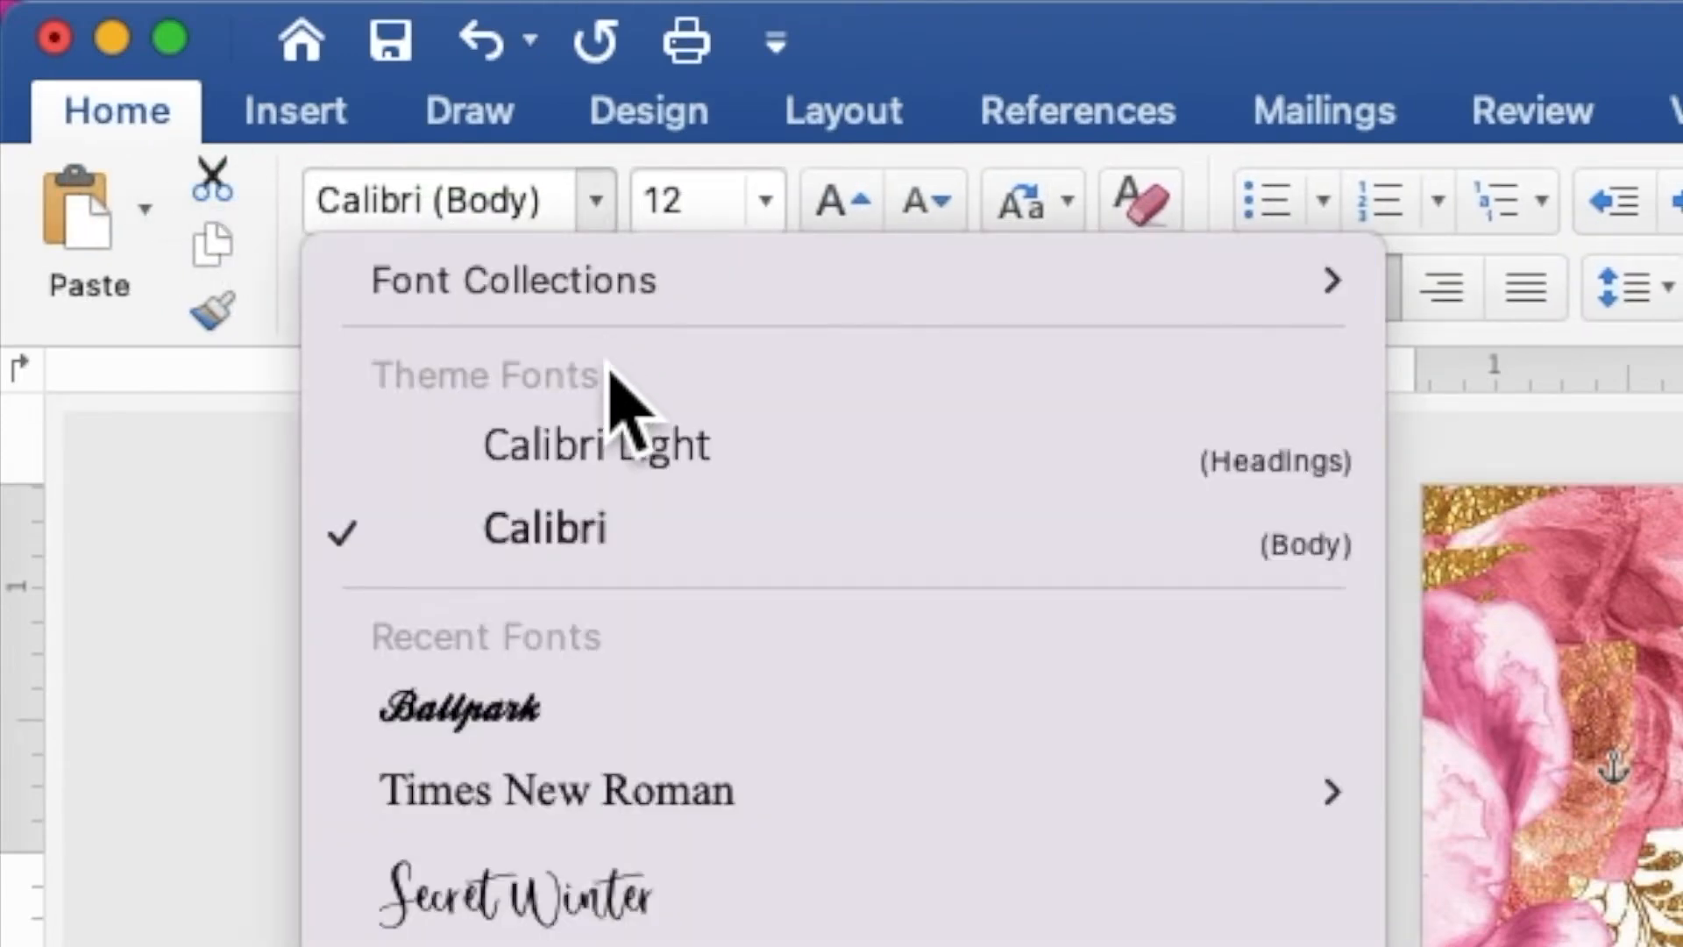
click(609, 800)
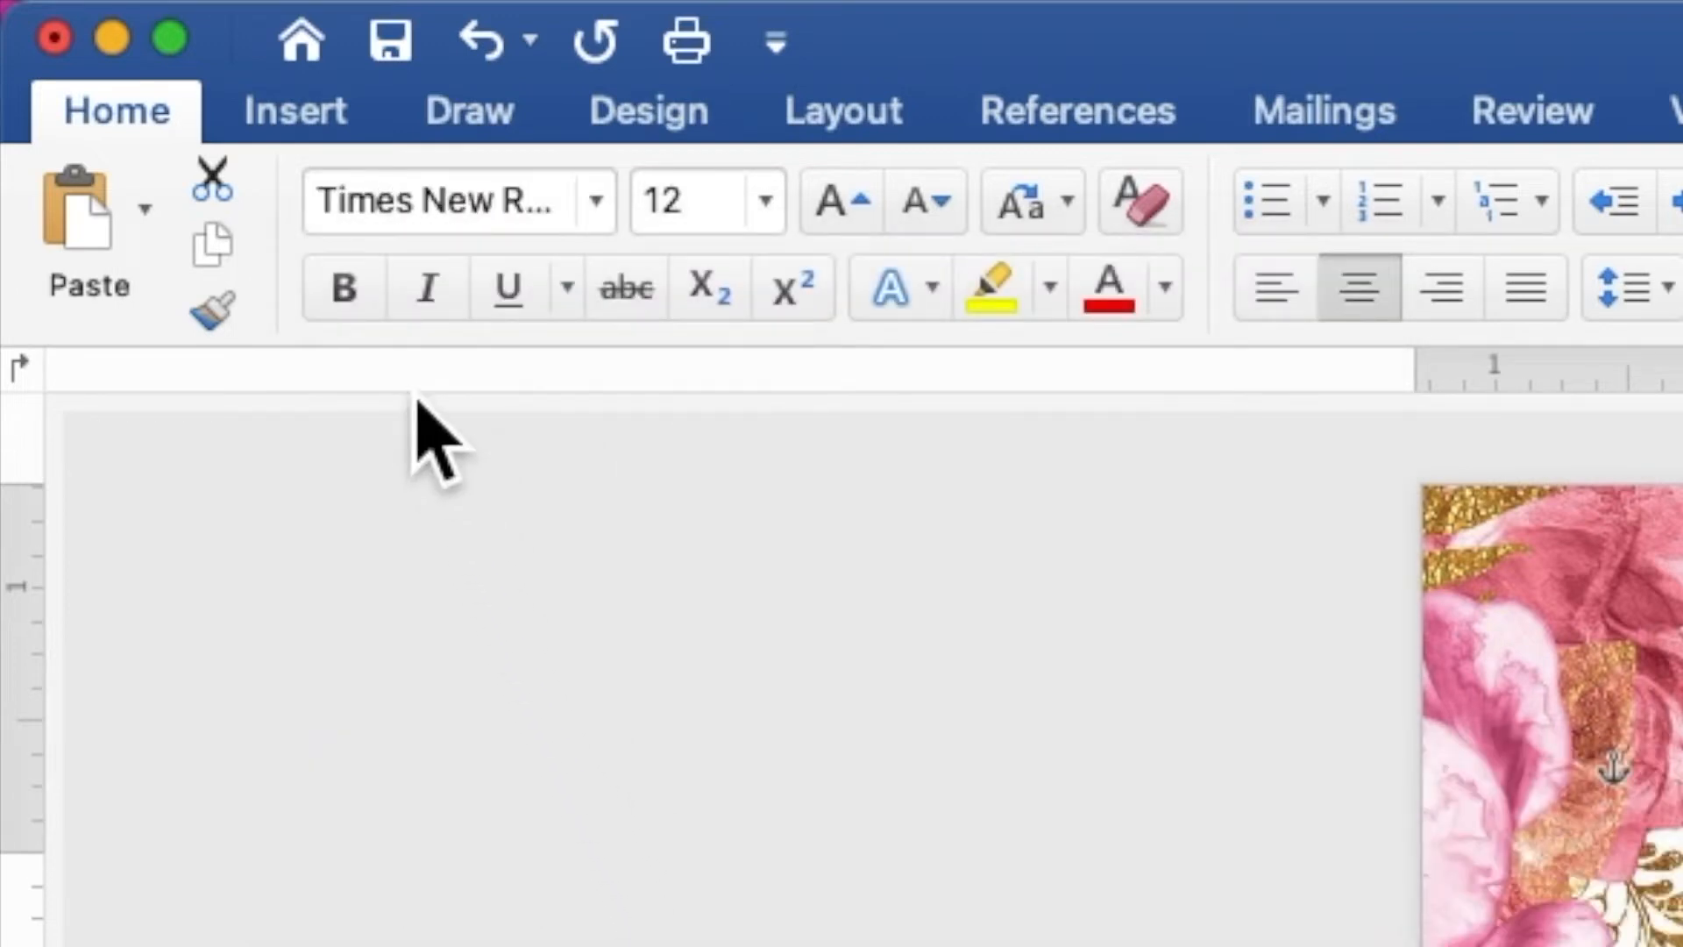
click(366, 305)
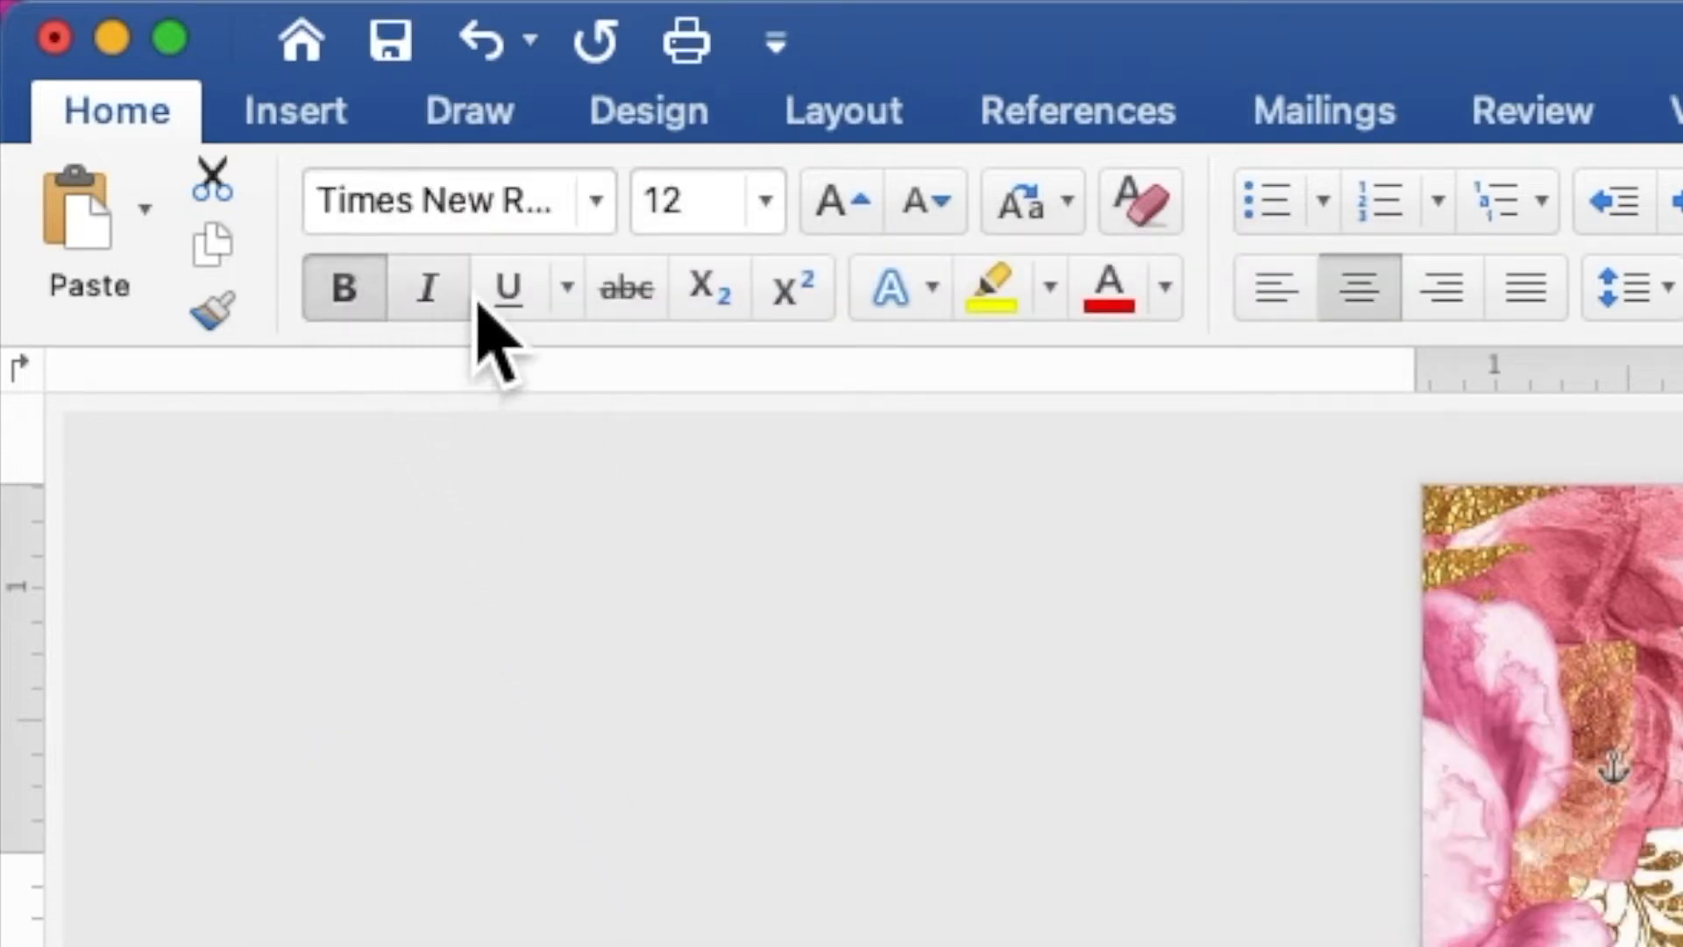
click(666, 203)
double_click(666, 203)
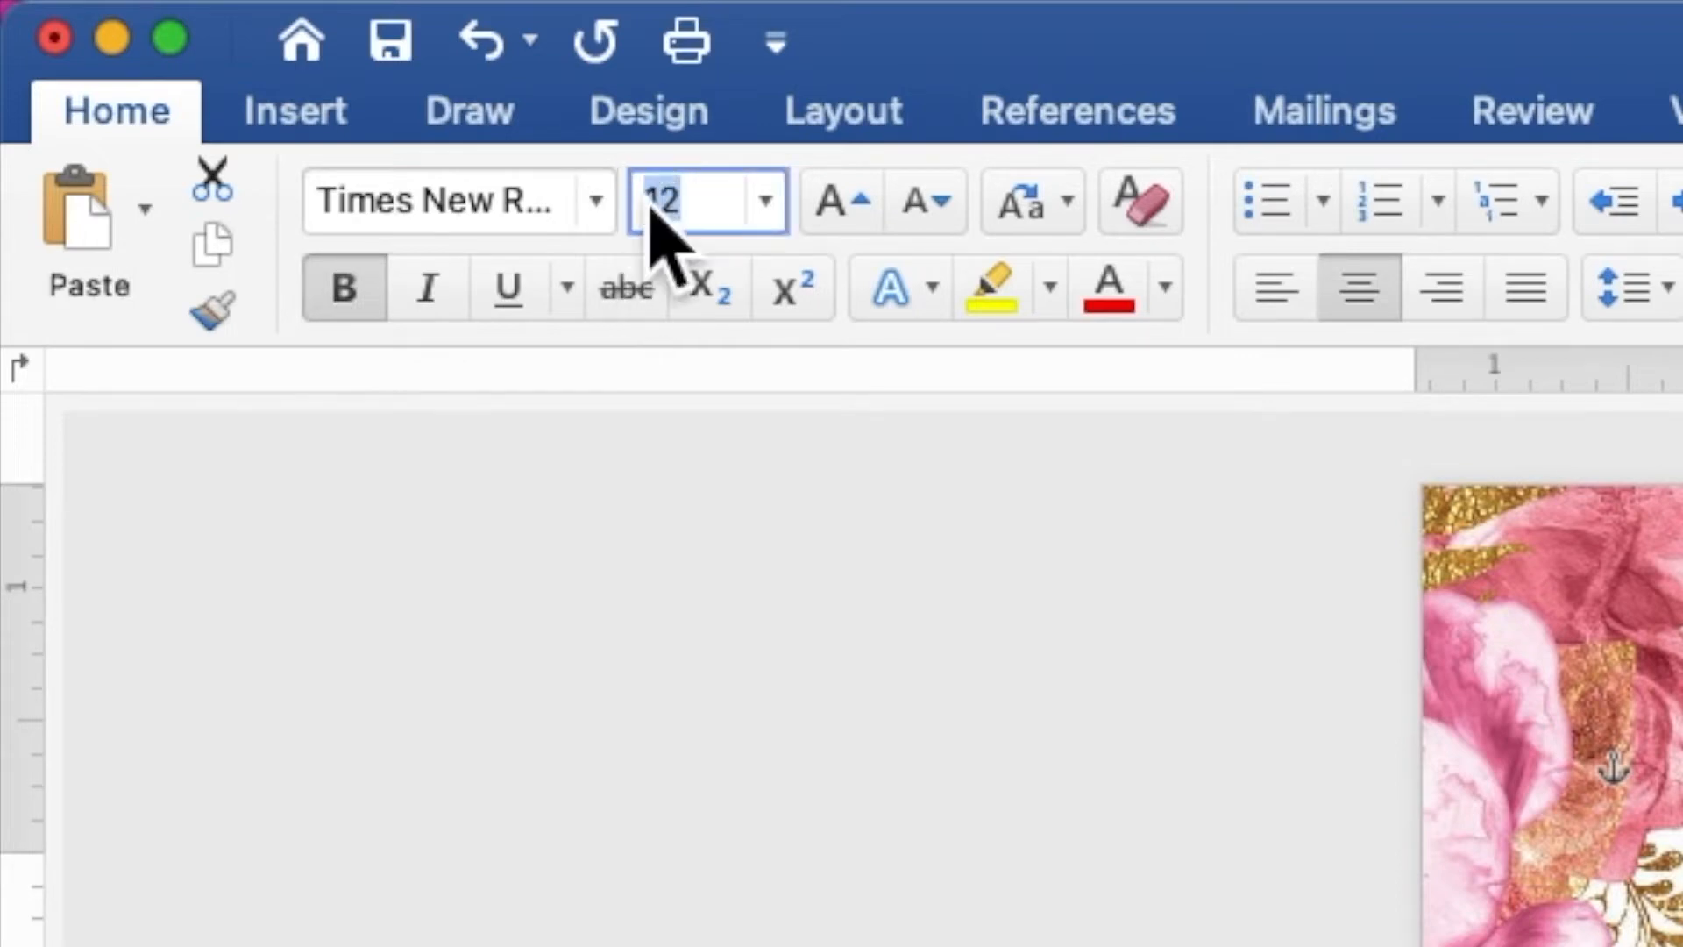
text(12)
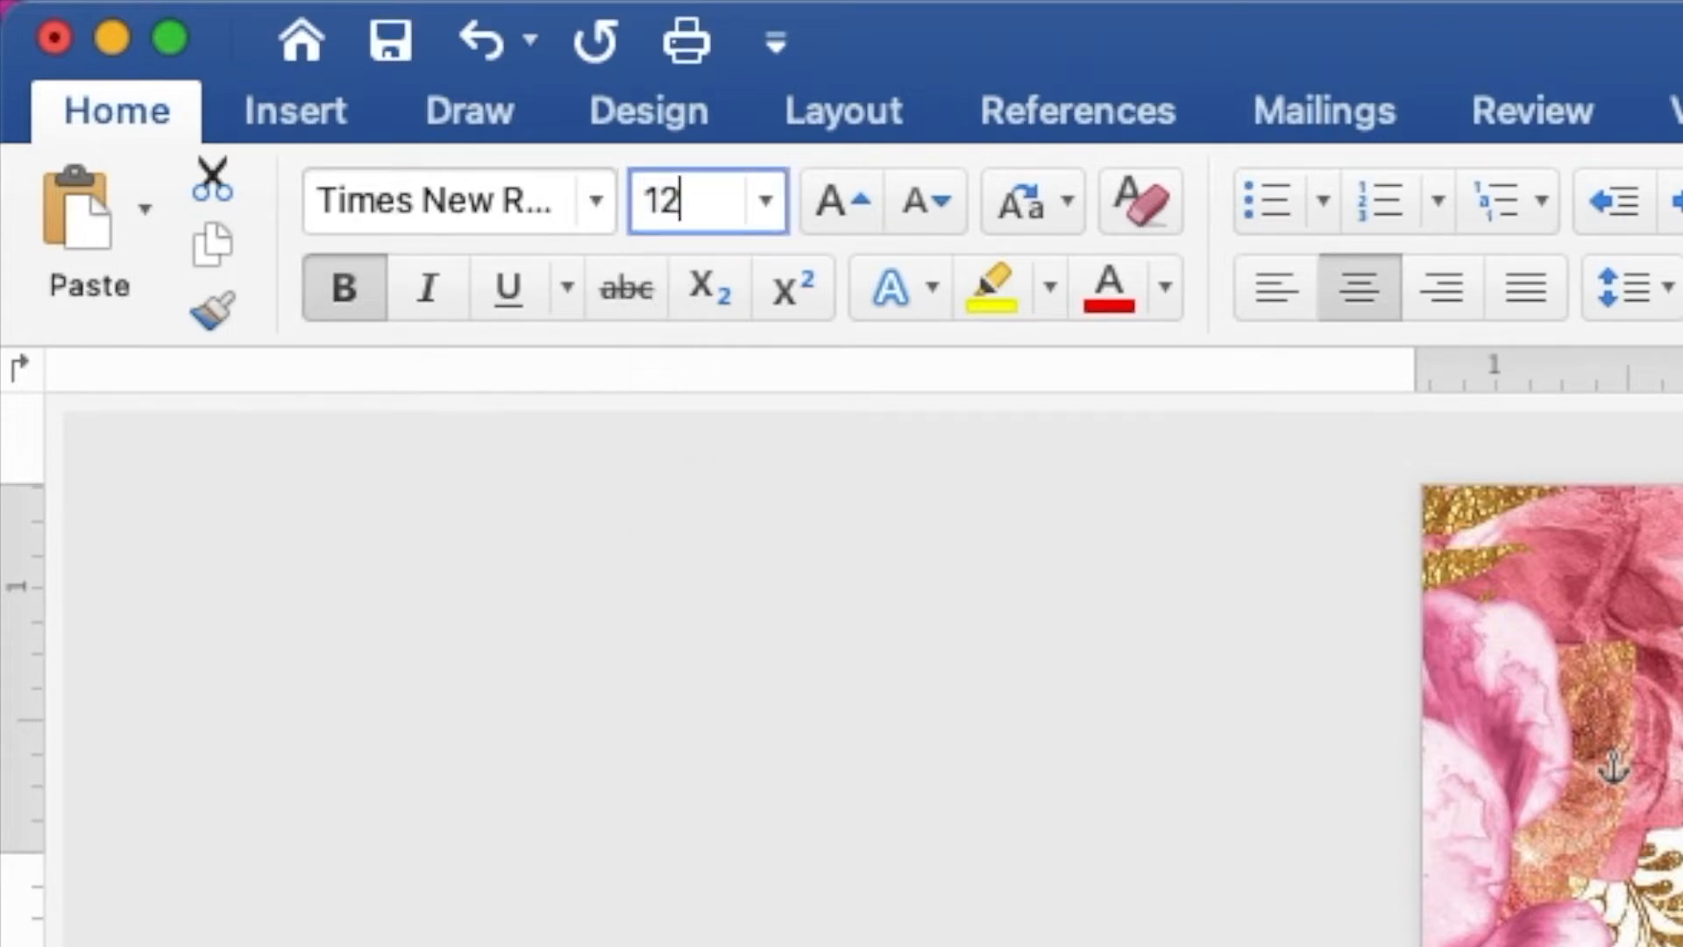
key(Return)
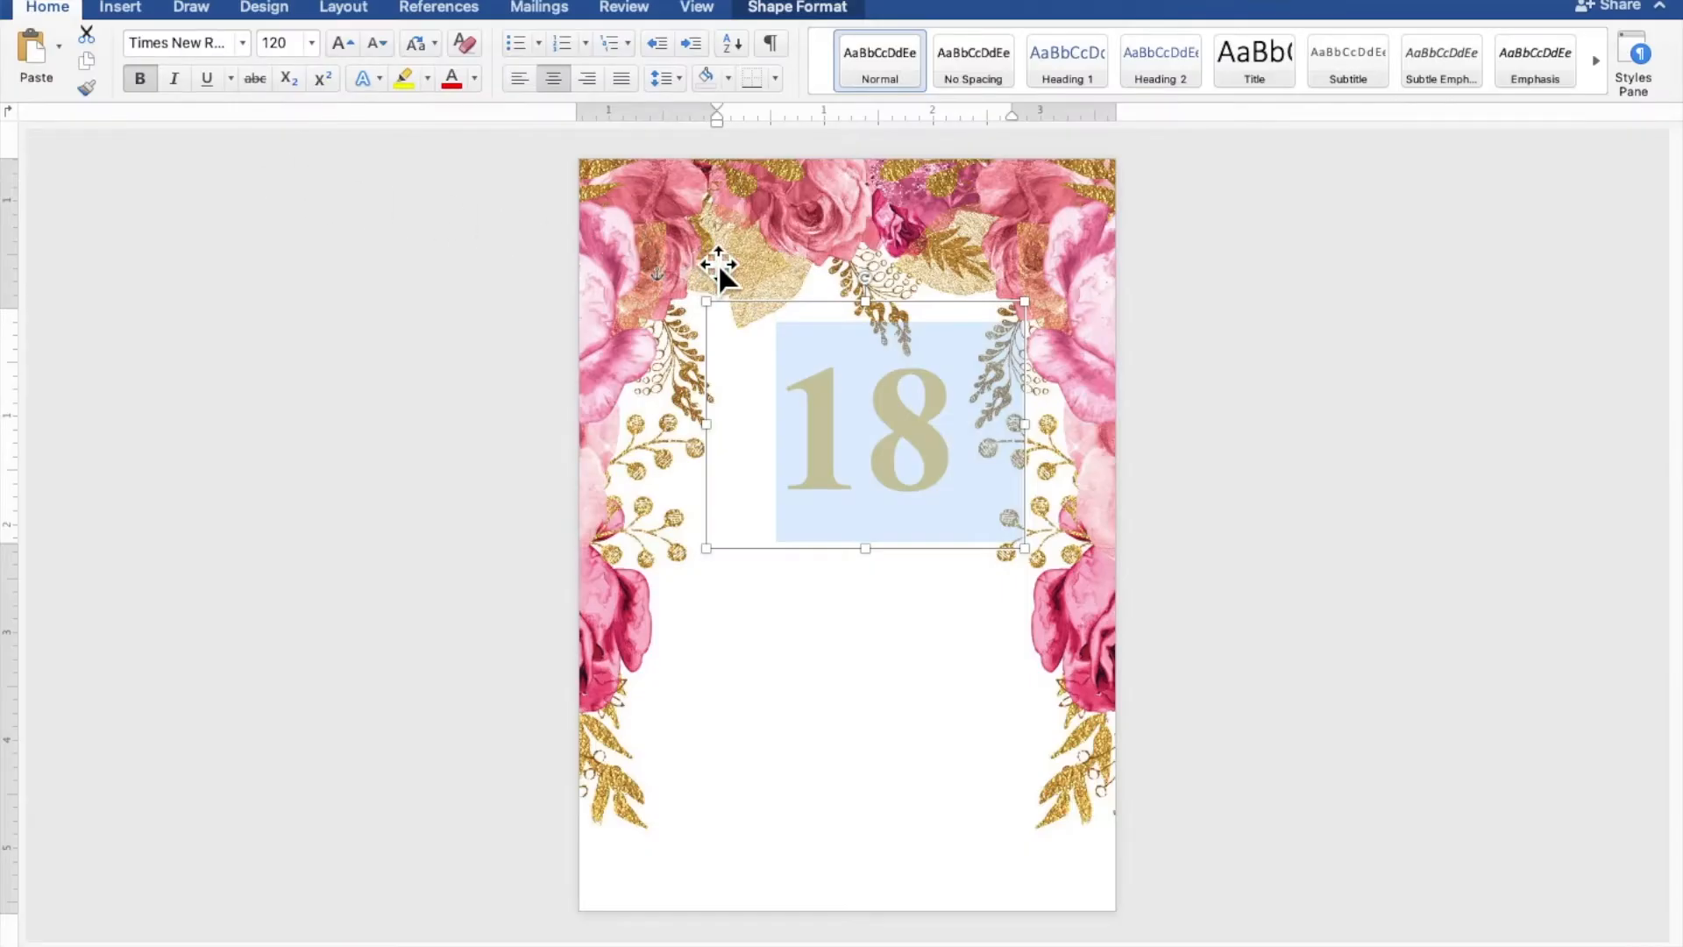
drag(1044, 318, 980, 353)
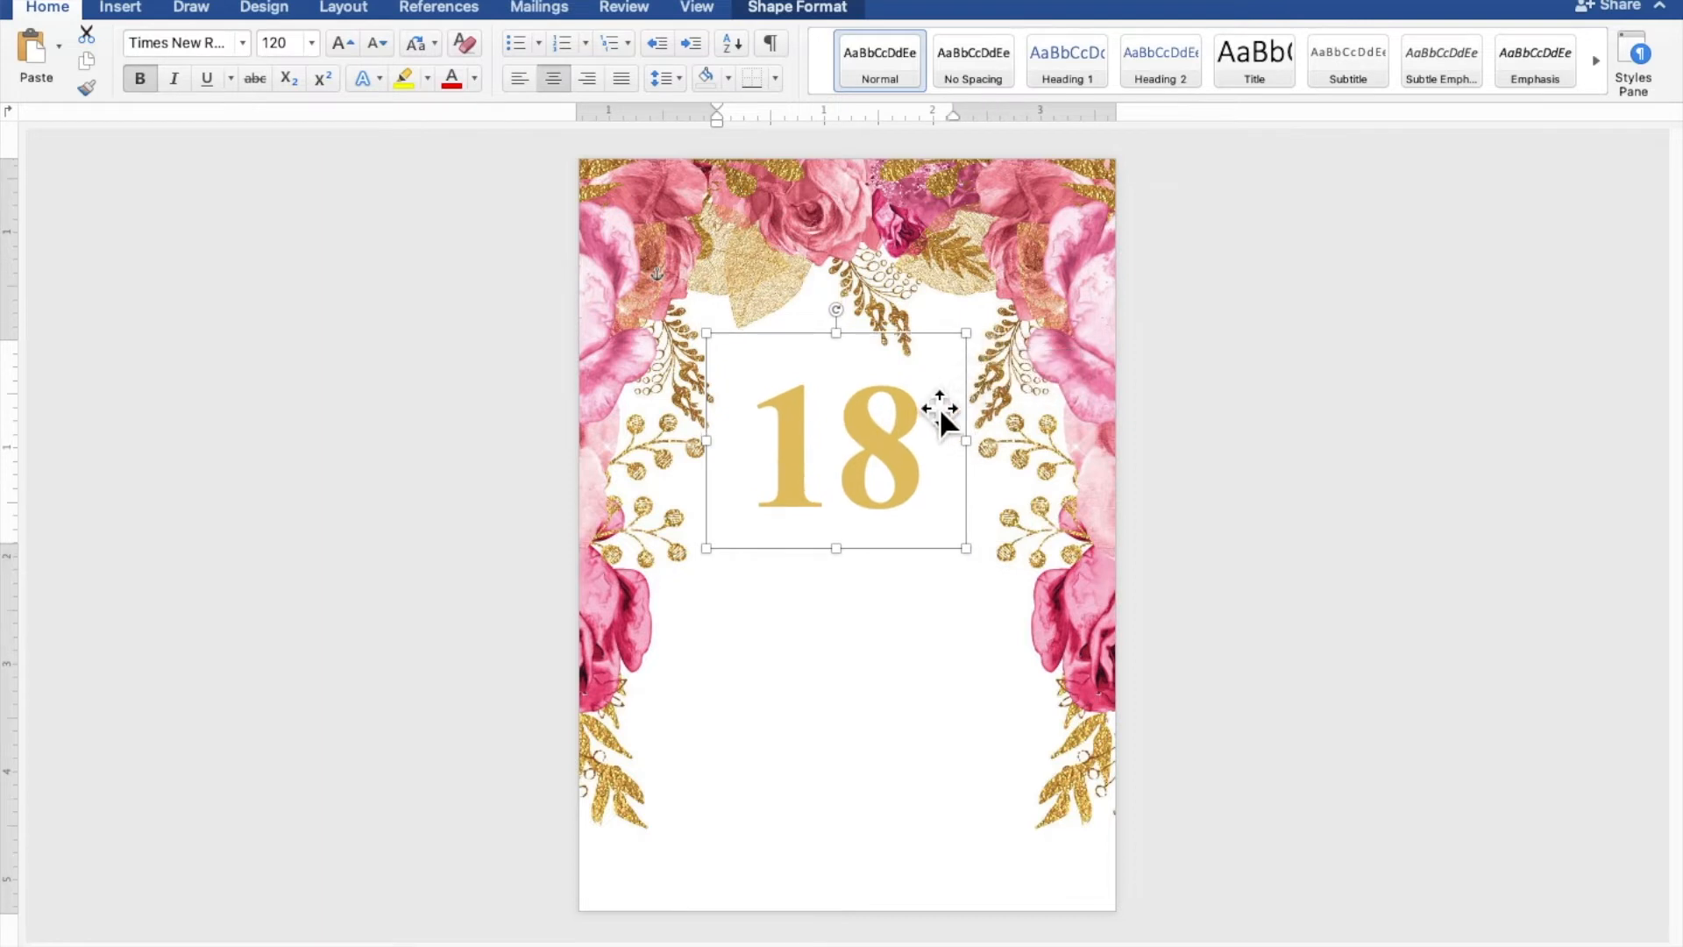
drag(928, 414, 932, 407)
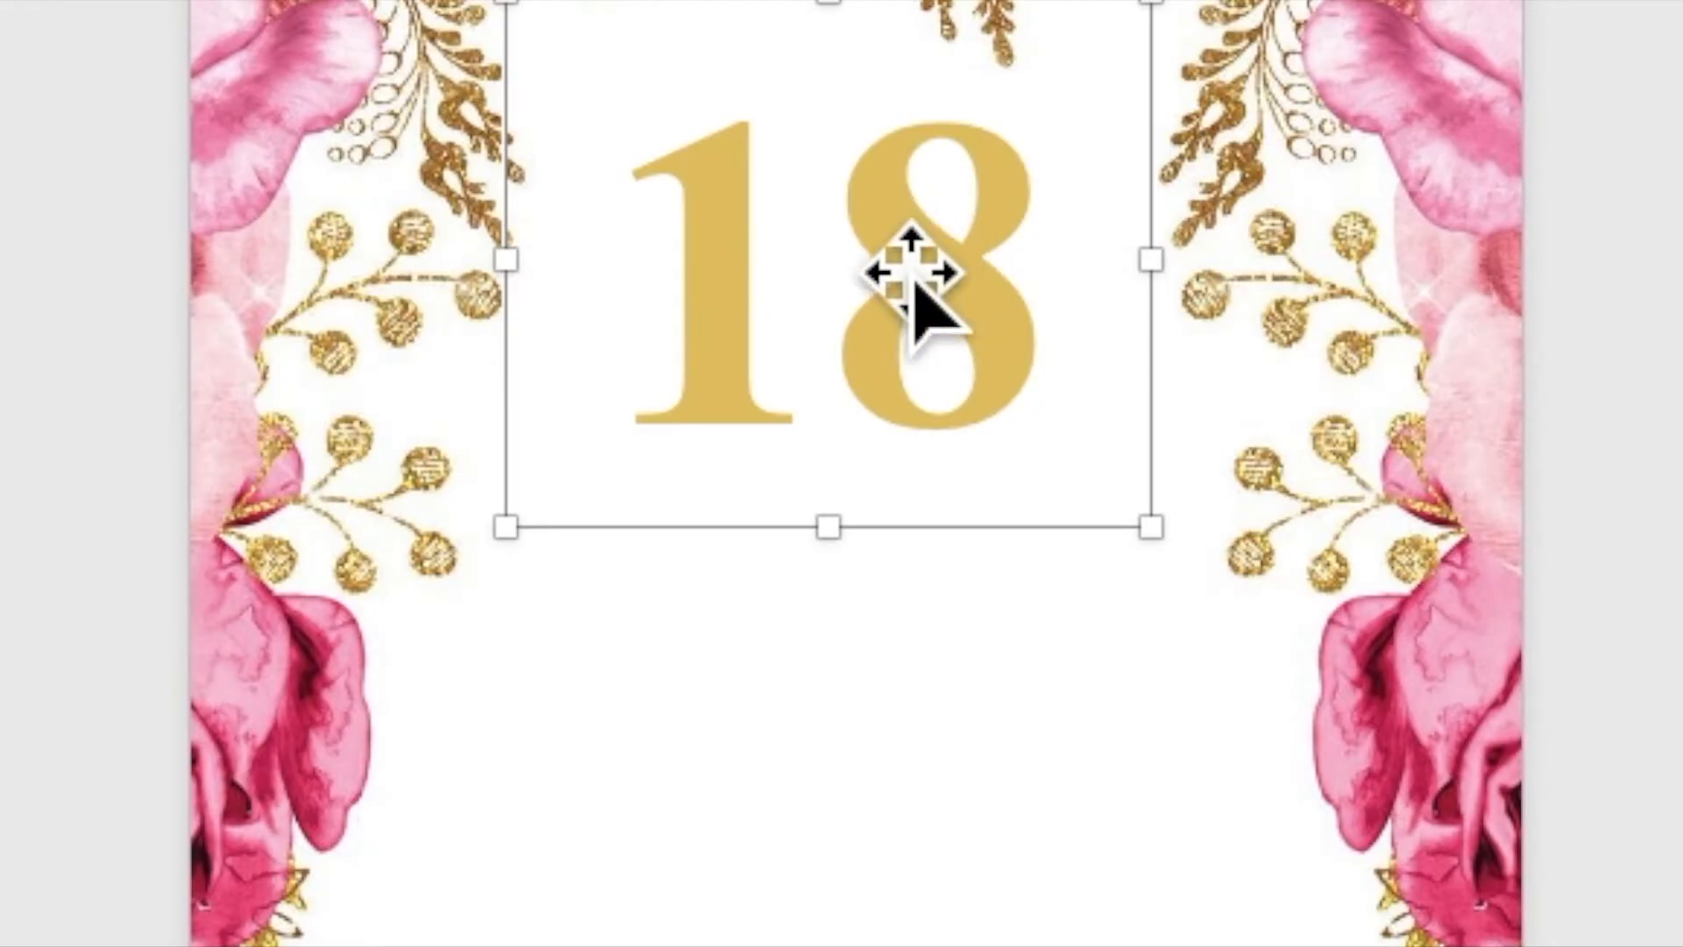
Copy and paste the gold 18 box, placing the duplicate just below the original
right_click(848, 430)
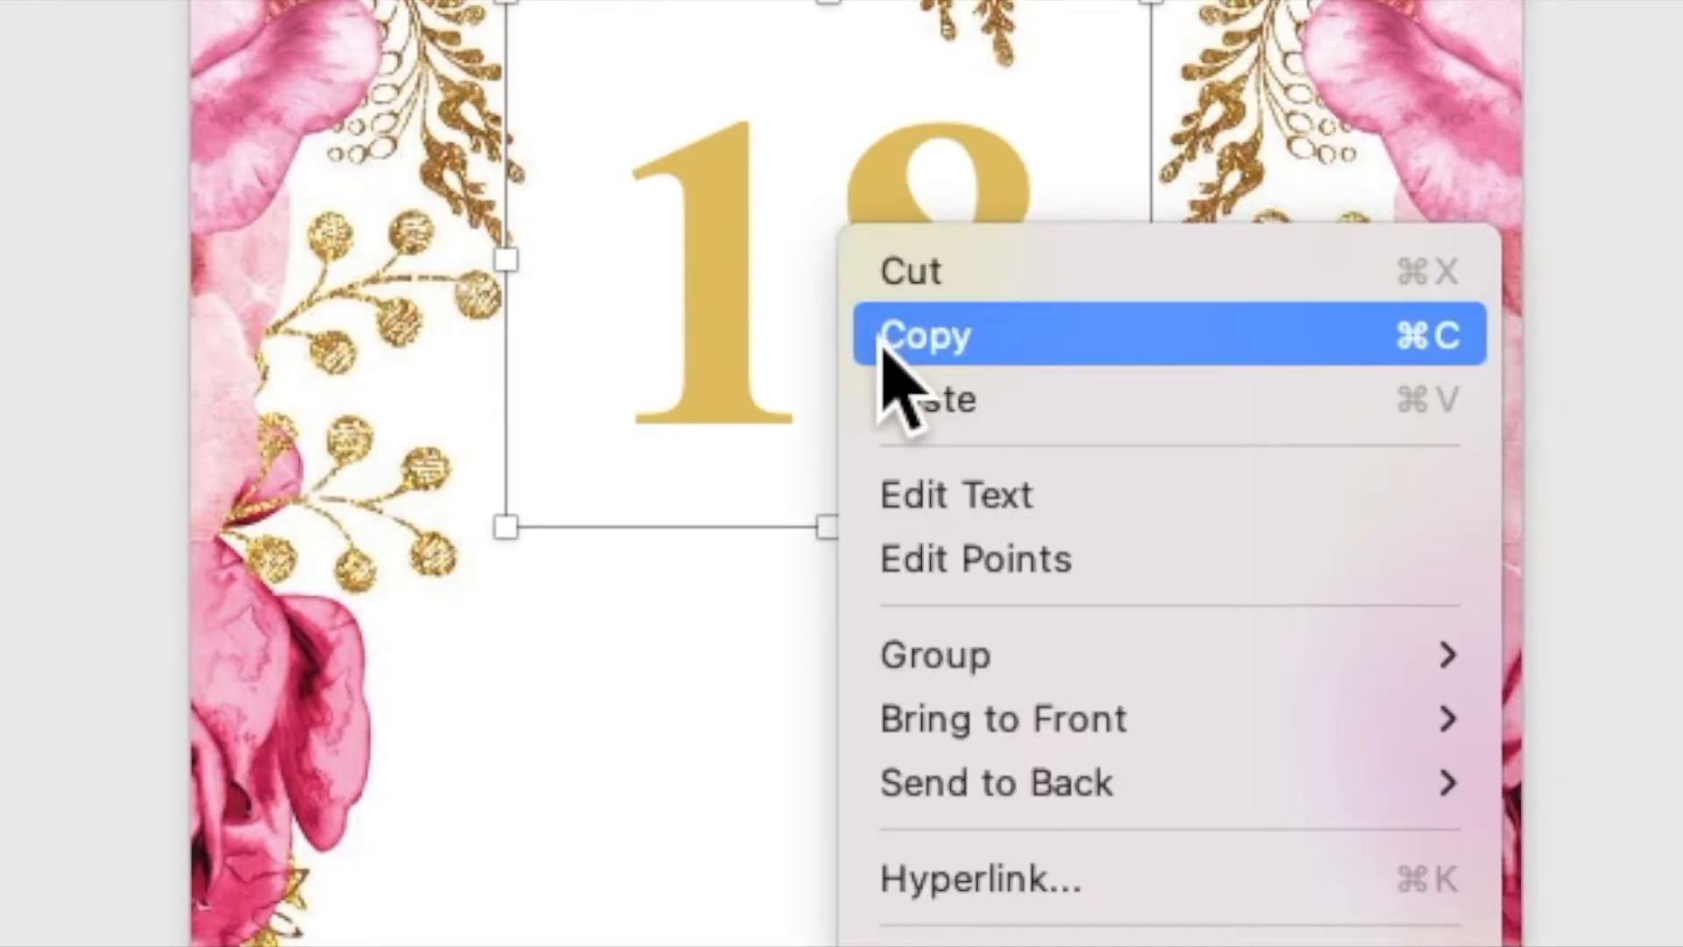
click(884, 348)
right_click(837, 236)
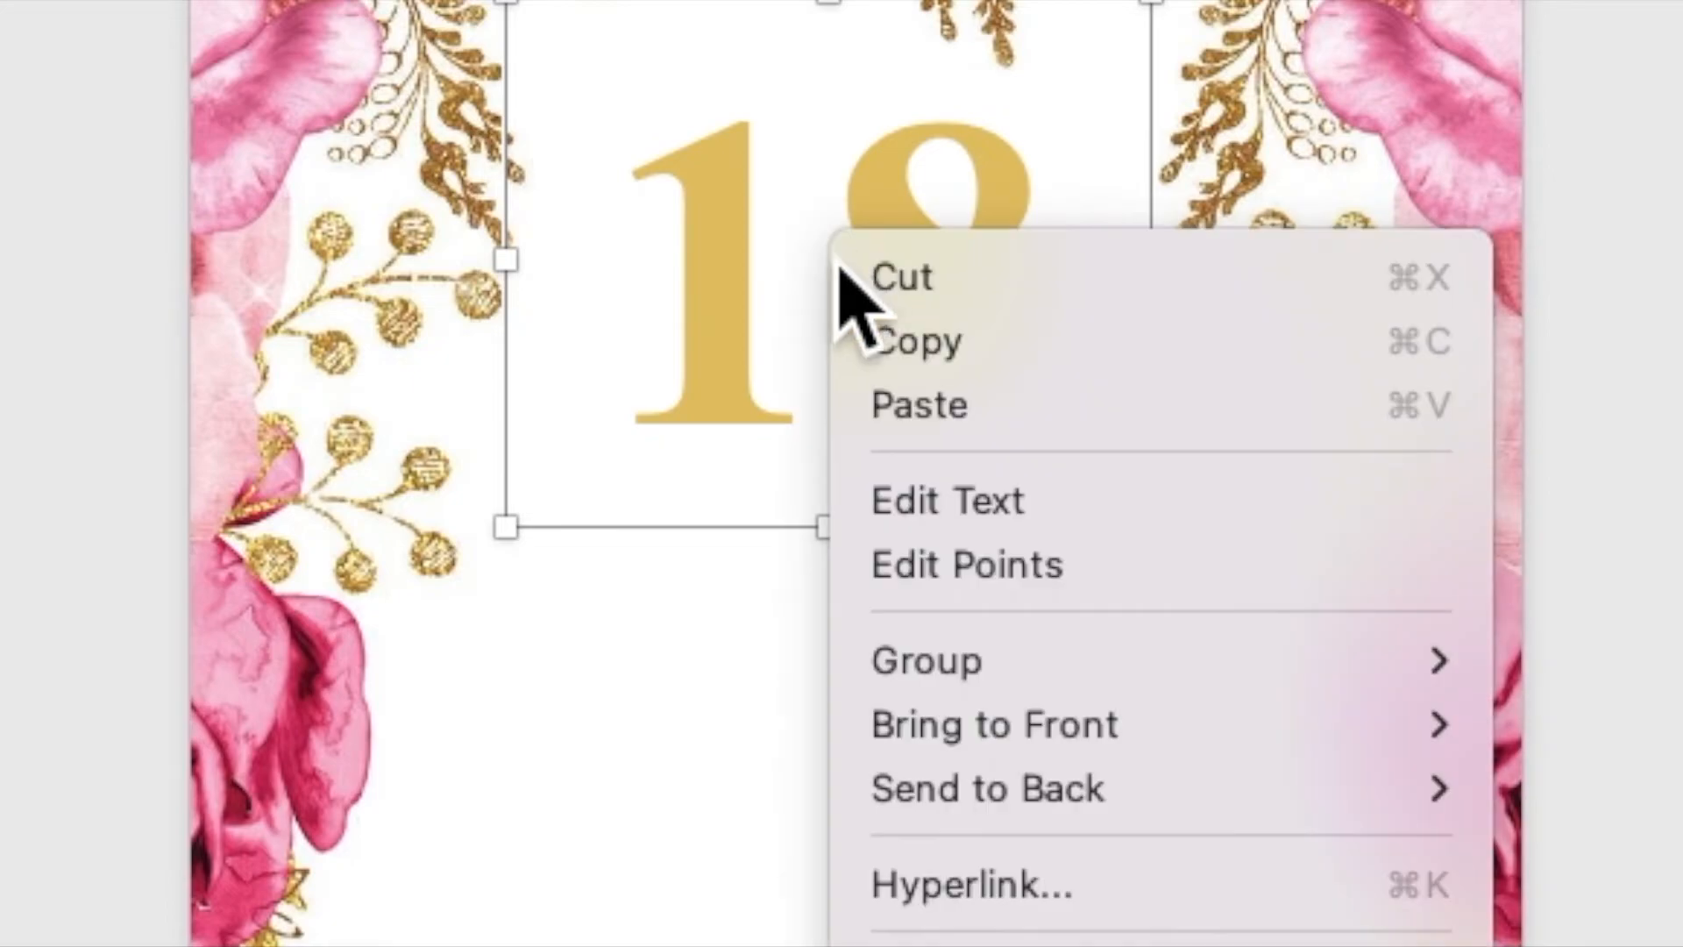
click(875, 399)
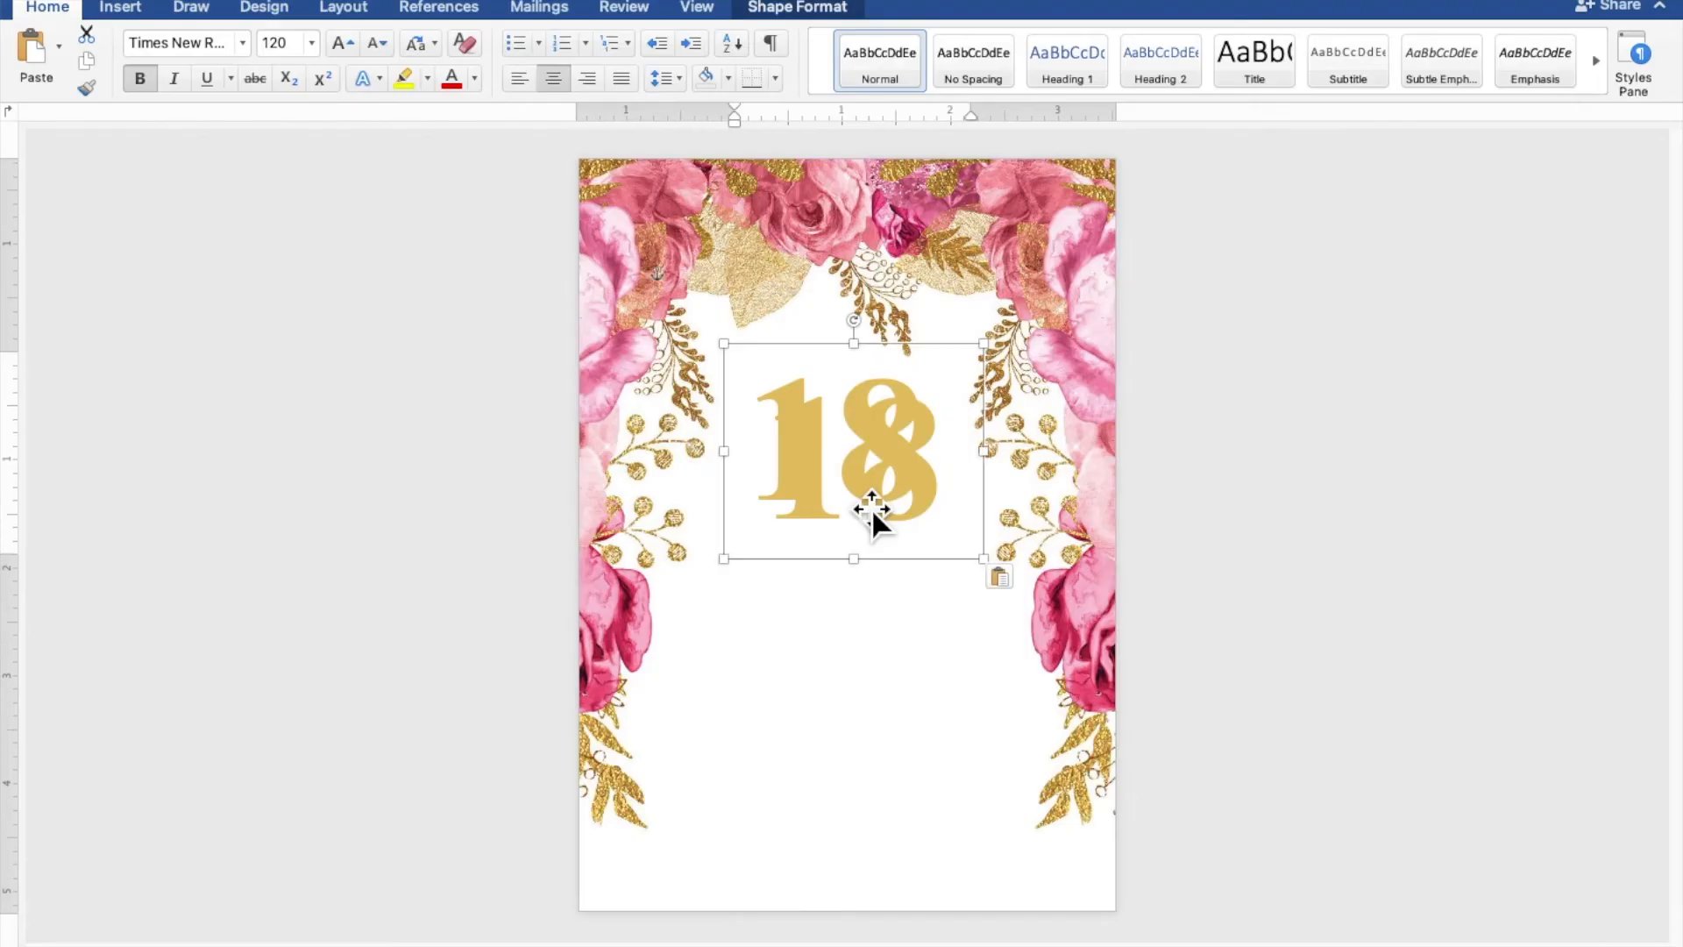
drag(894, 361, 848, 433)
drag(853, 541, 832, 655)
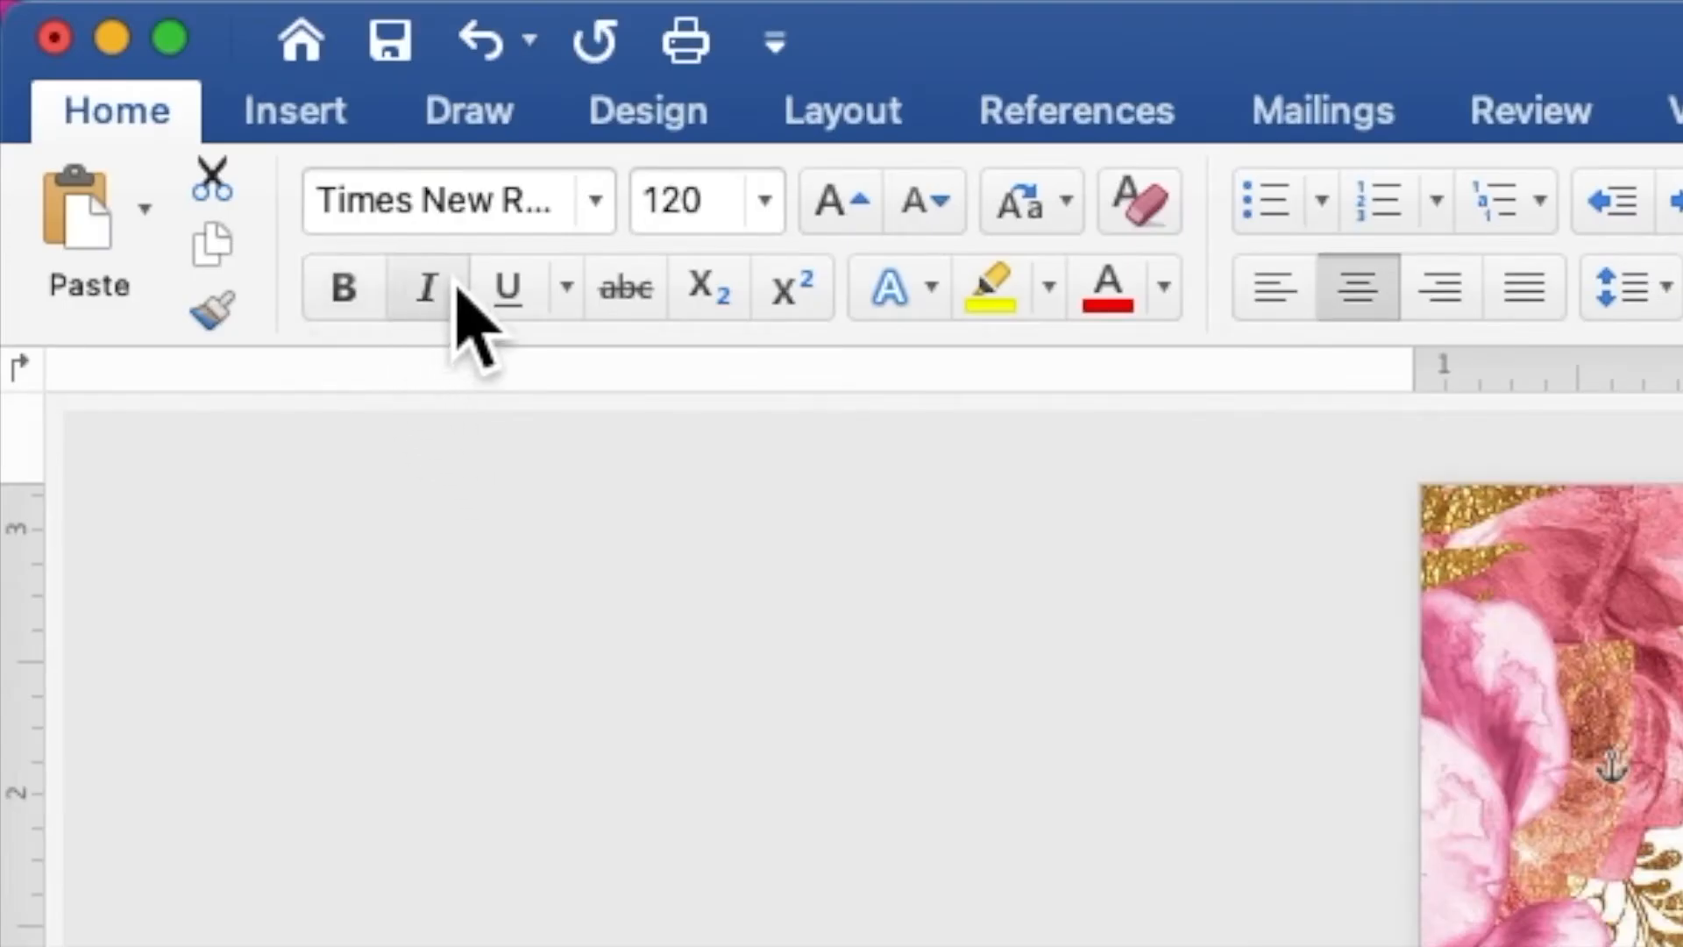
Change the copied 18 to the Ballpark script font at 50 pt
click(608, 215)
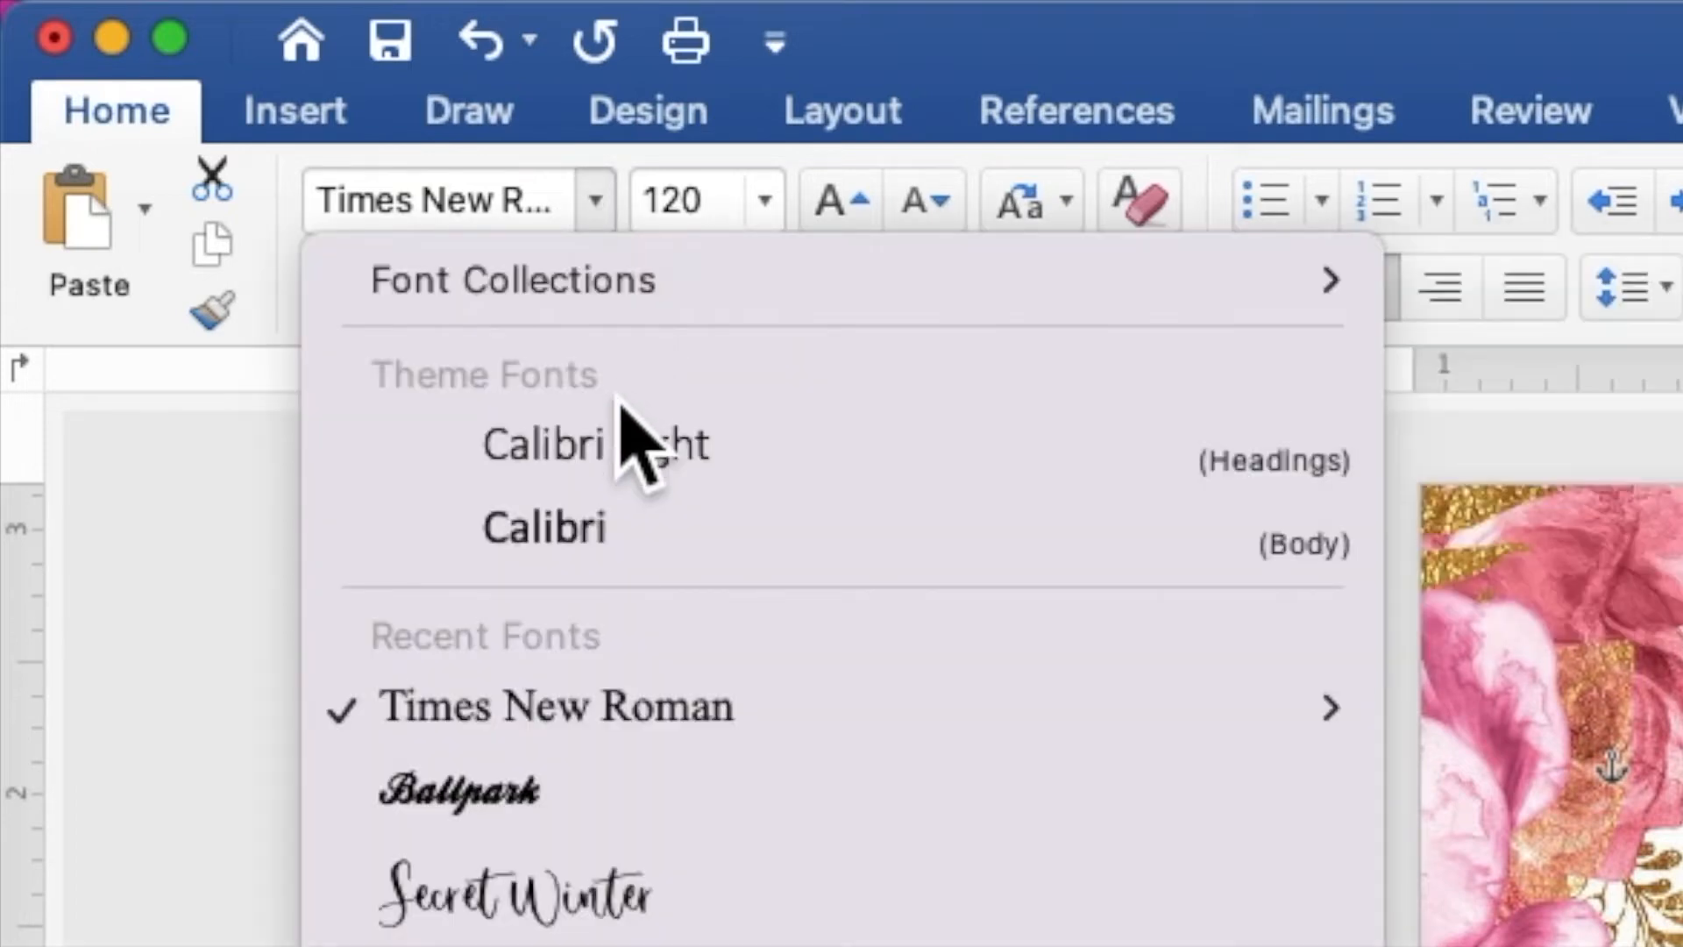
click(616, 787)
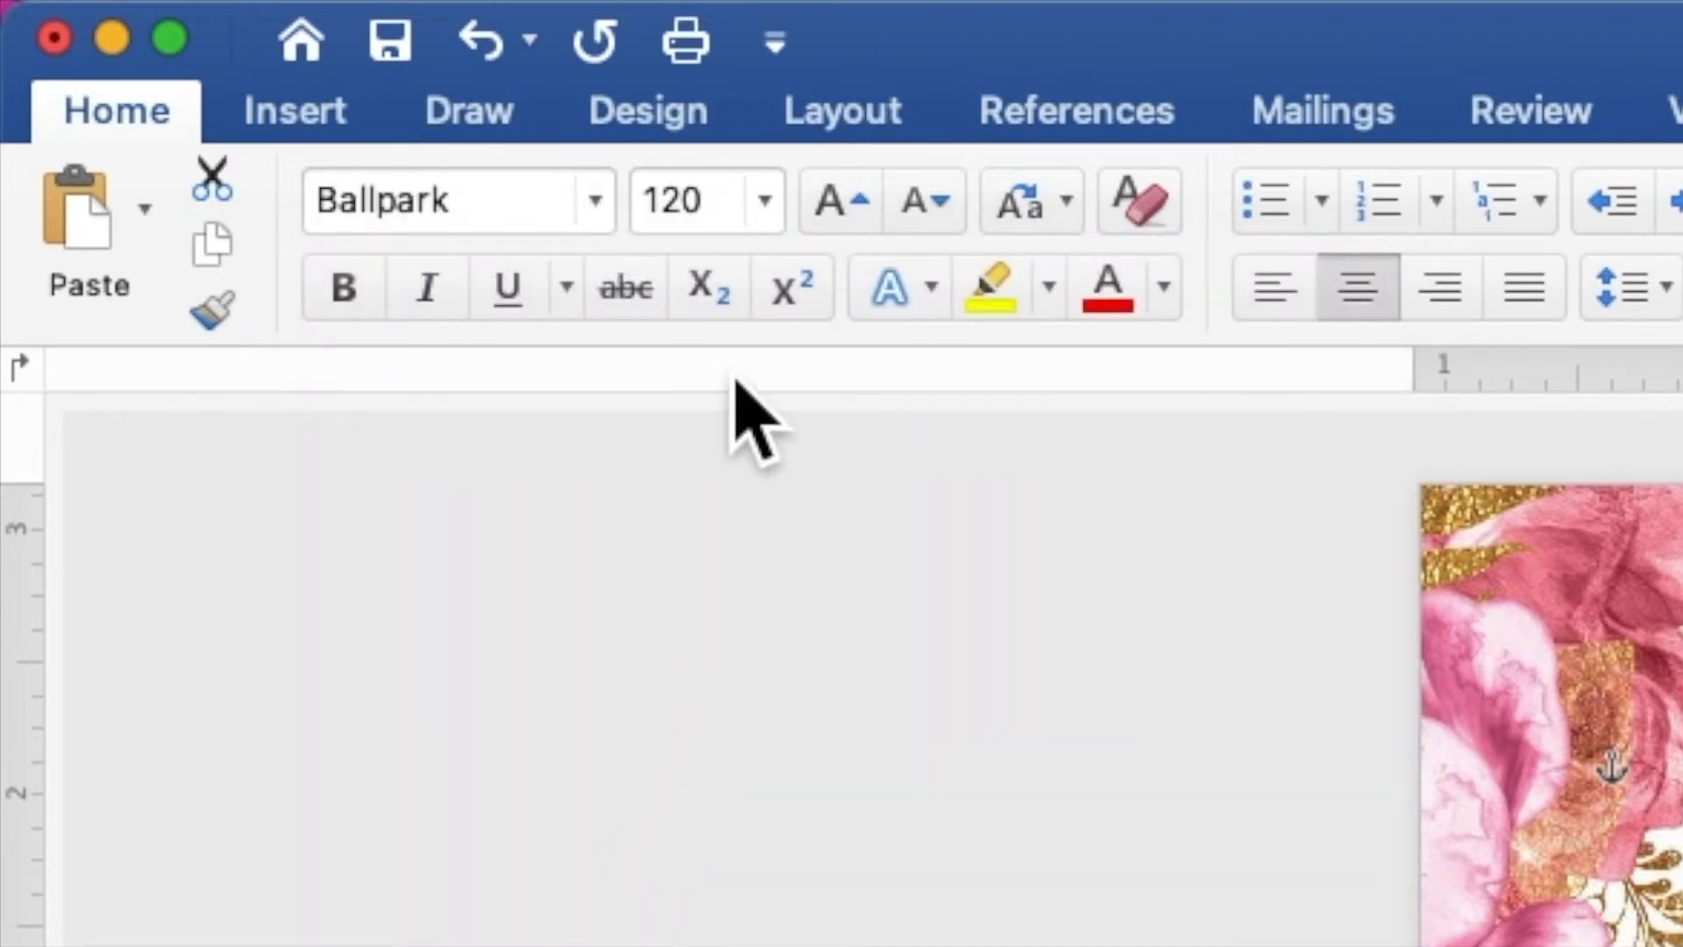
drag(721, 229, 642, 229)
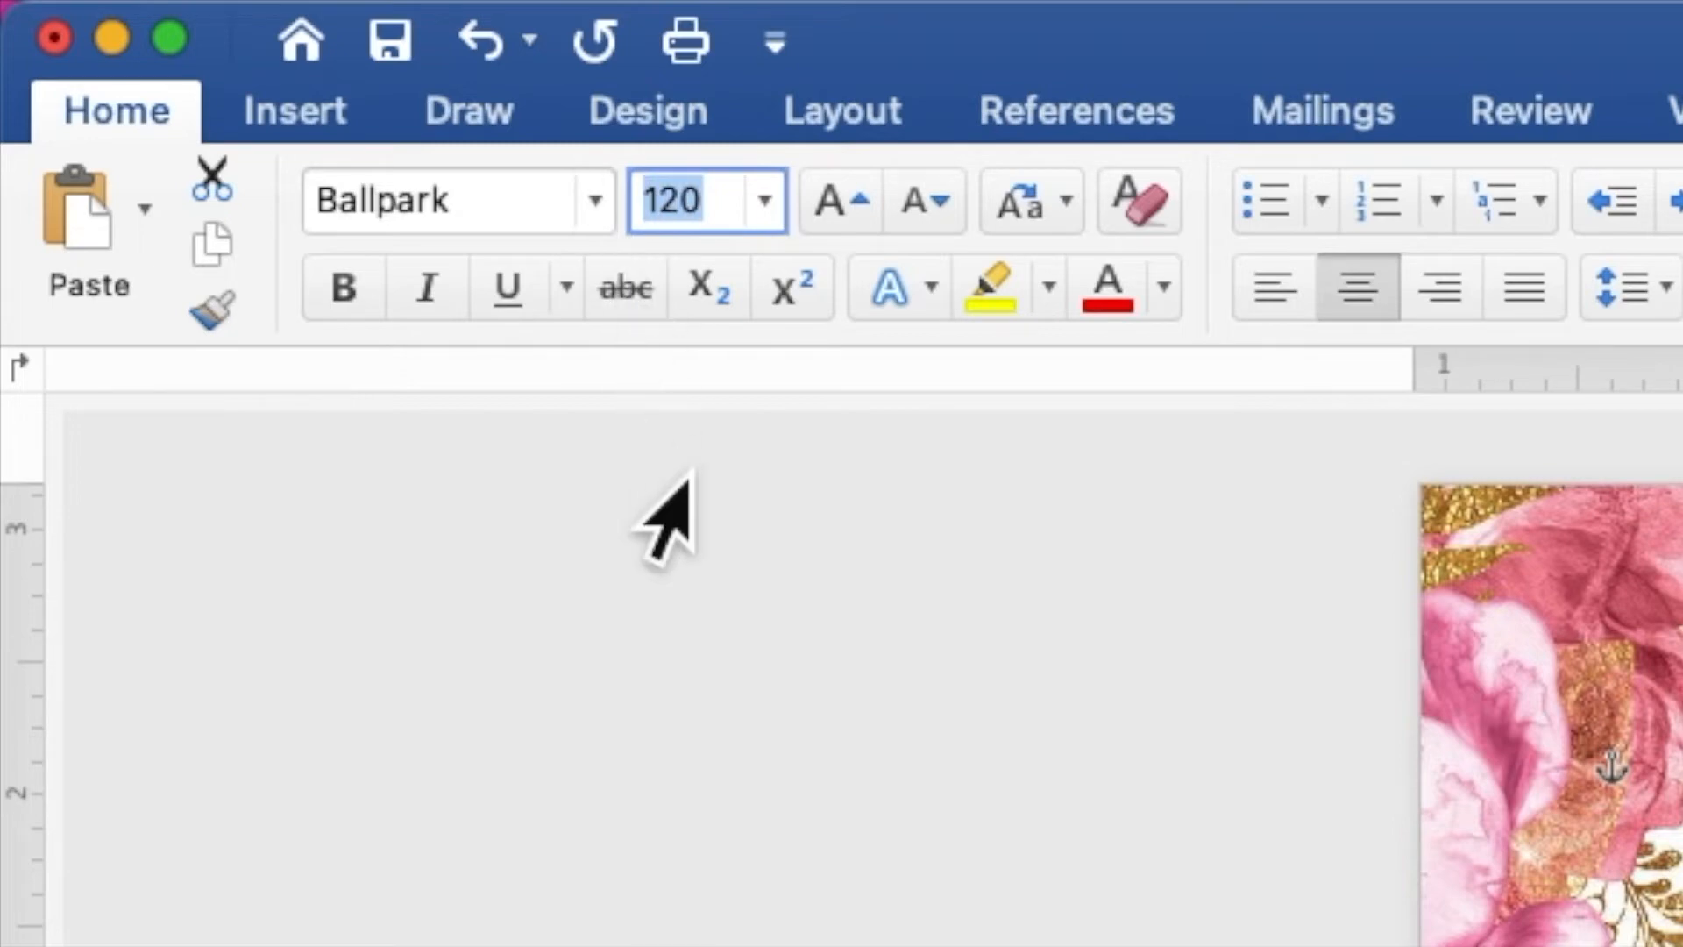
text(50)
key(Return)
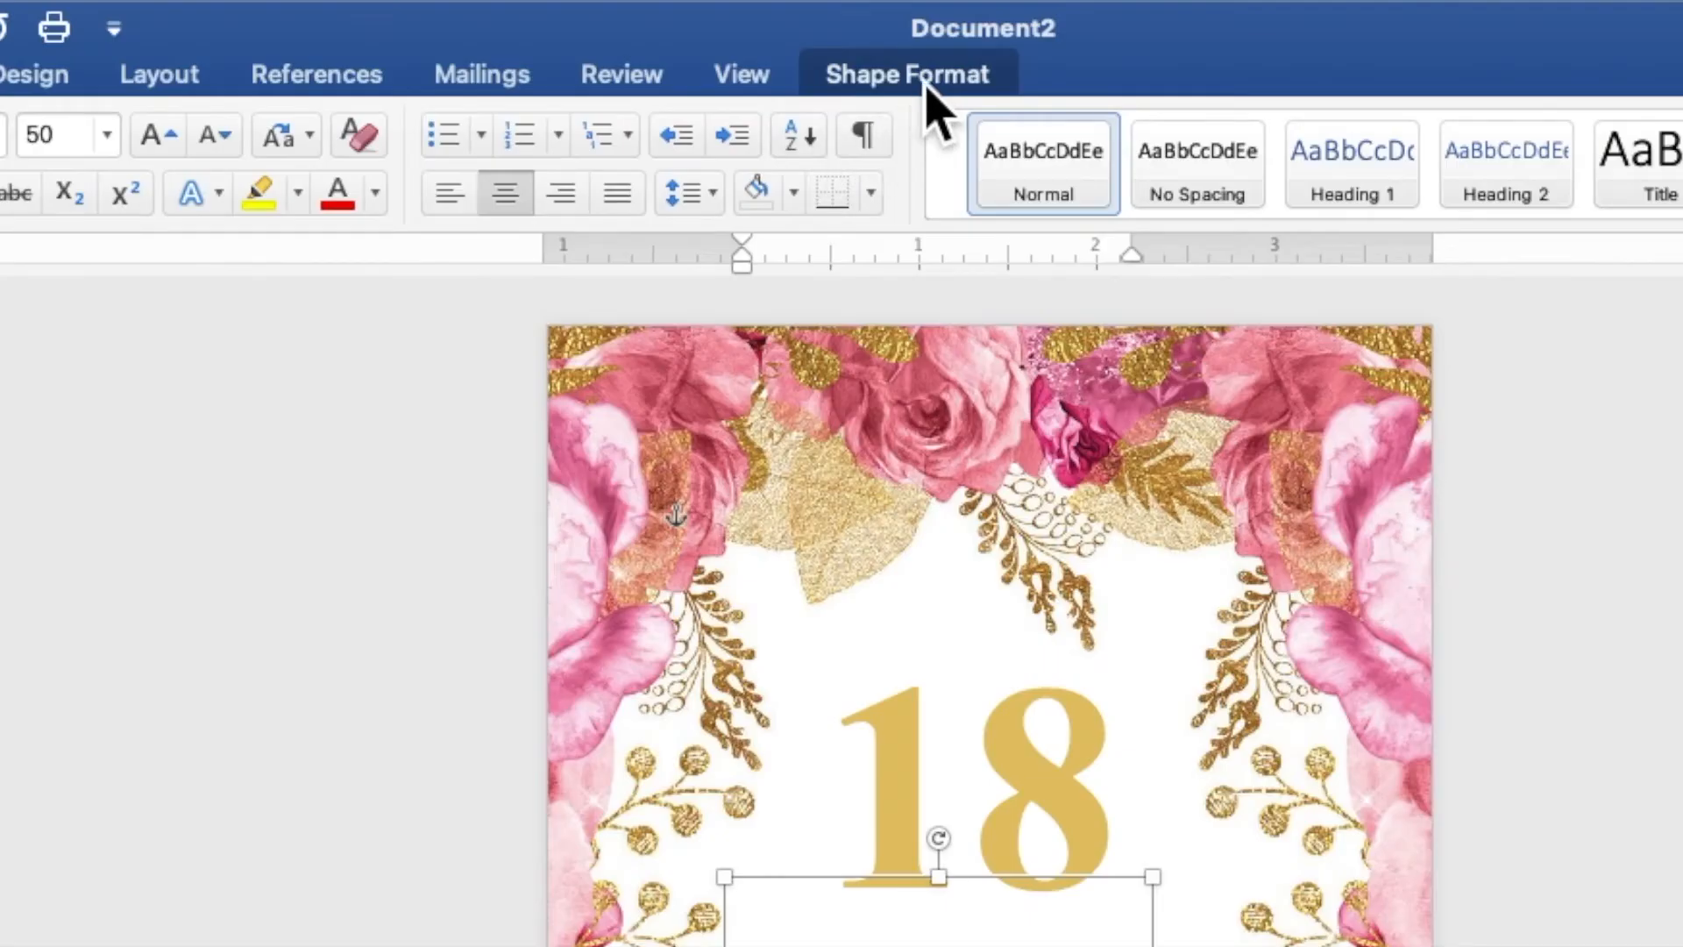
Give the script 18 a white text fill and gold text outline, and widen its box to 3.54"
click(928, 86)
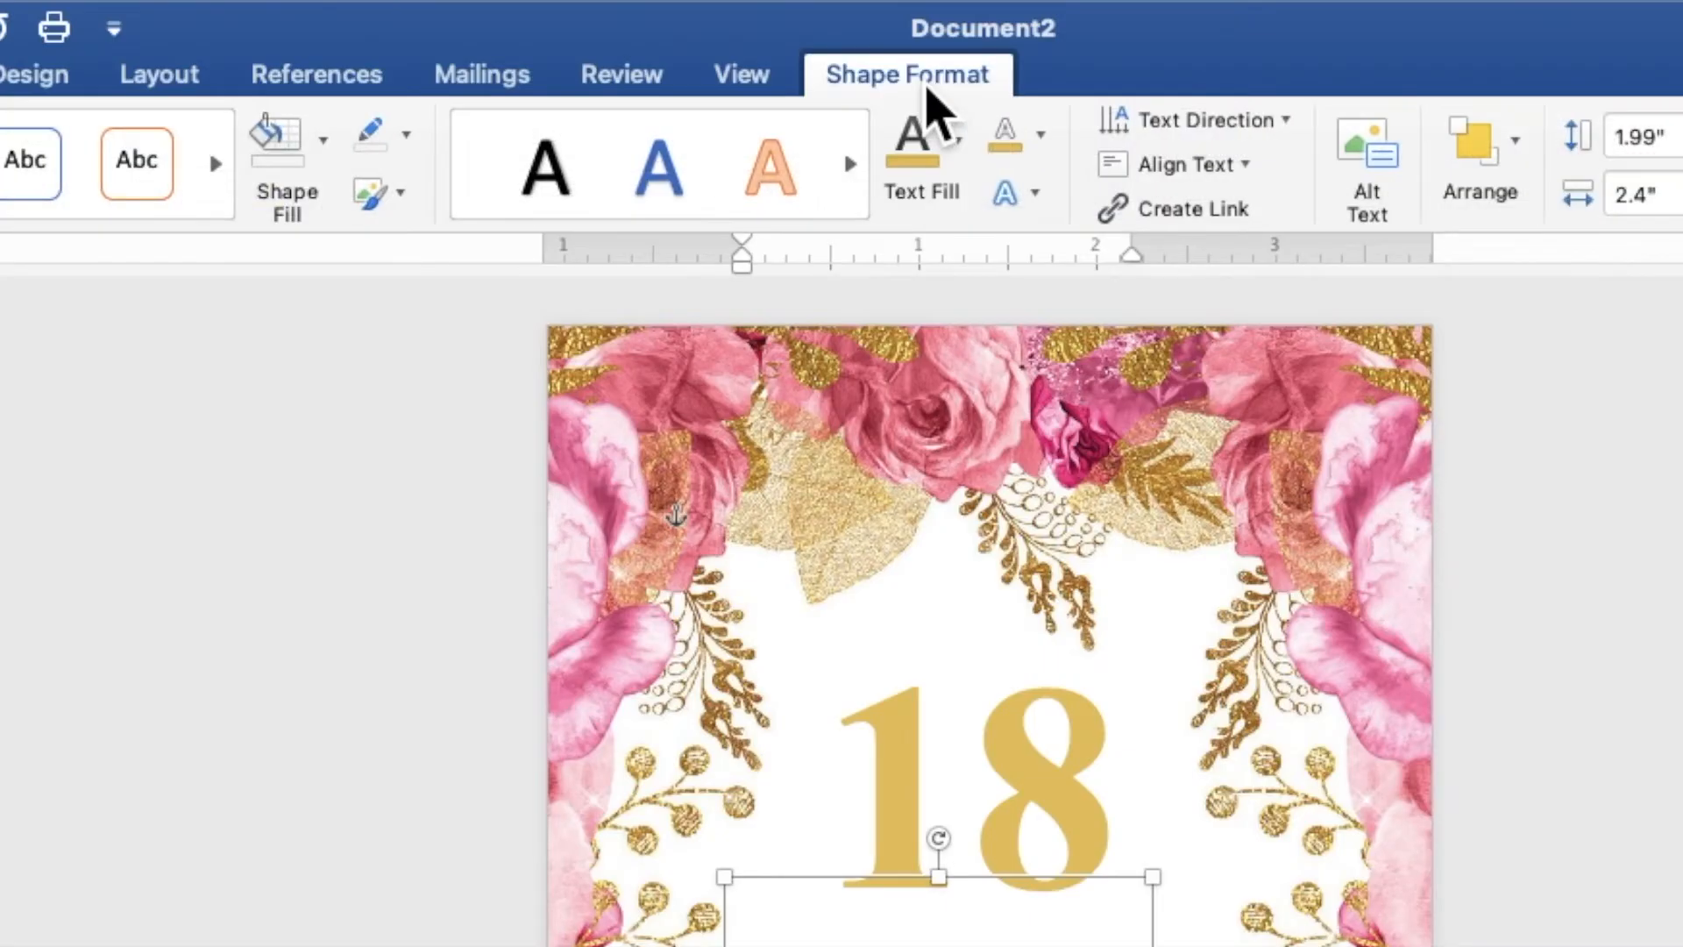
click(959, 145)
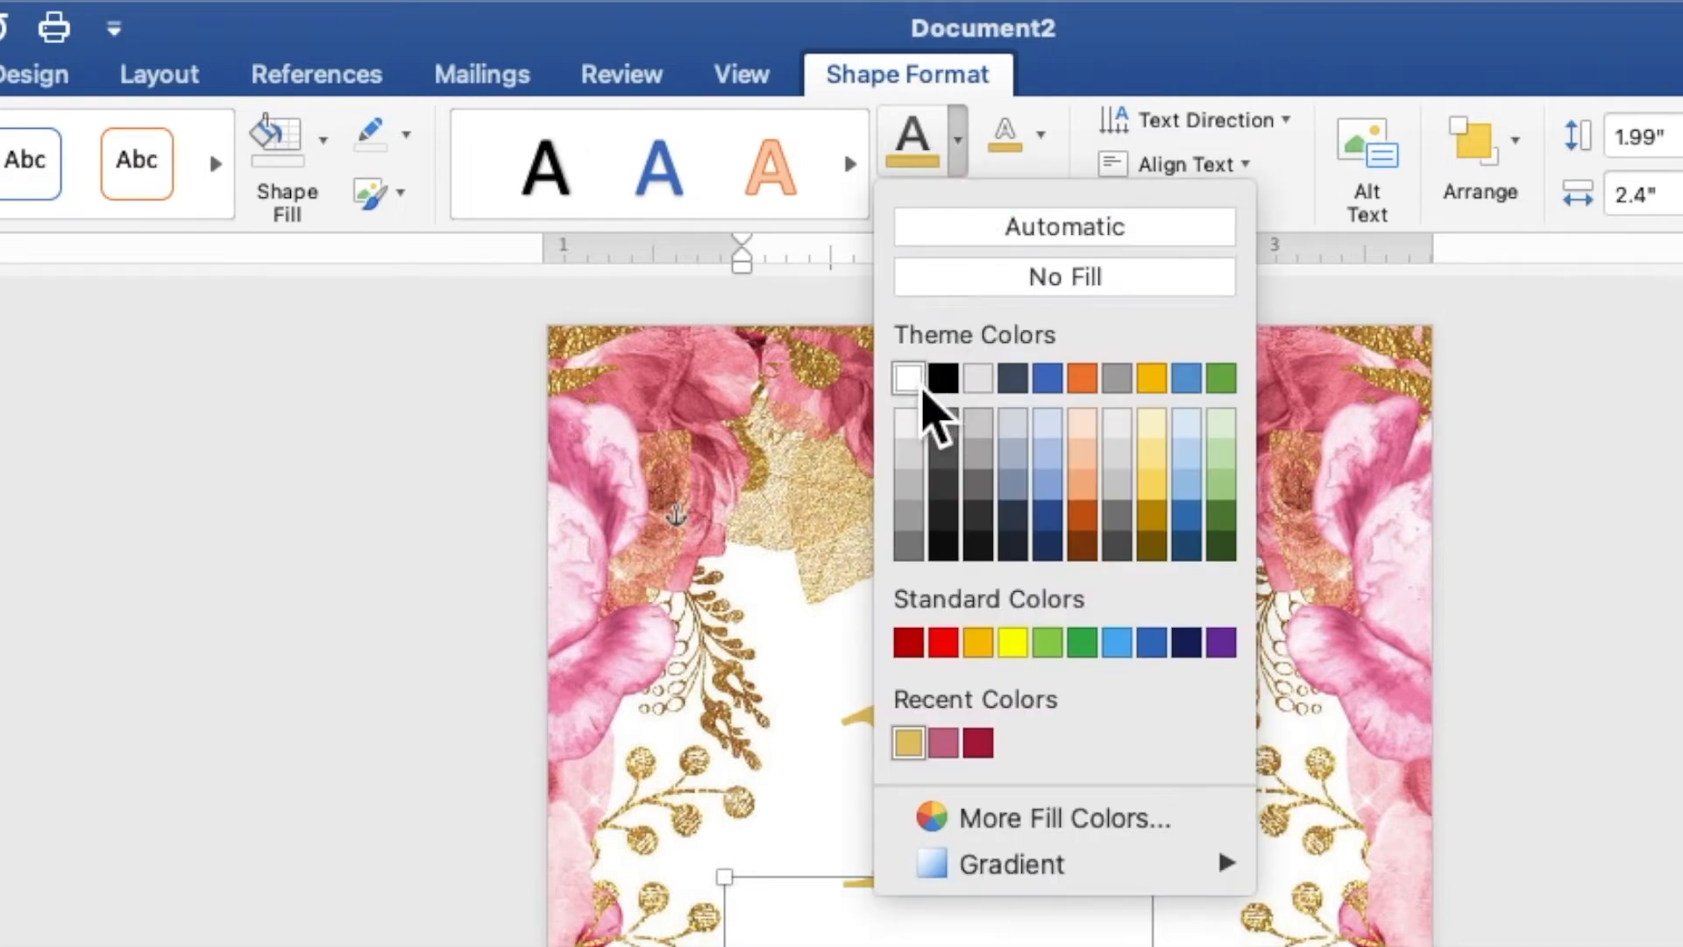
click(918, 383)
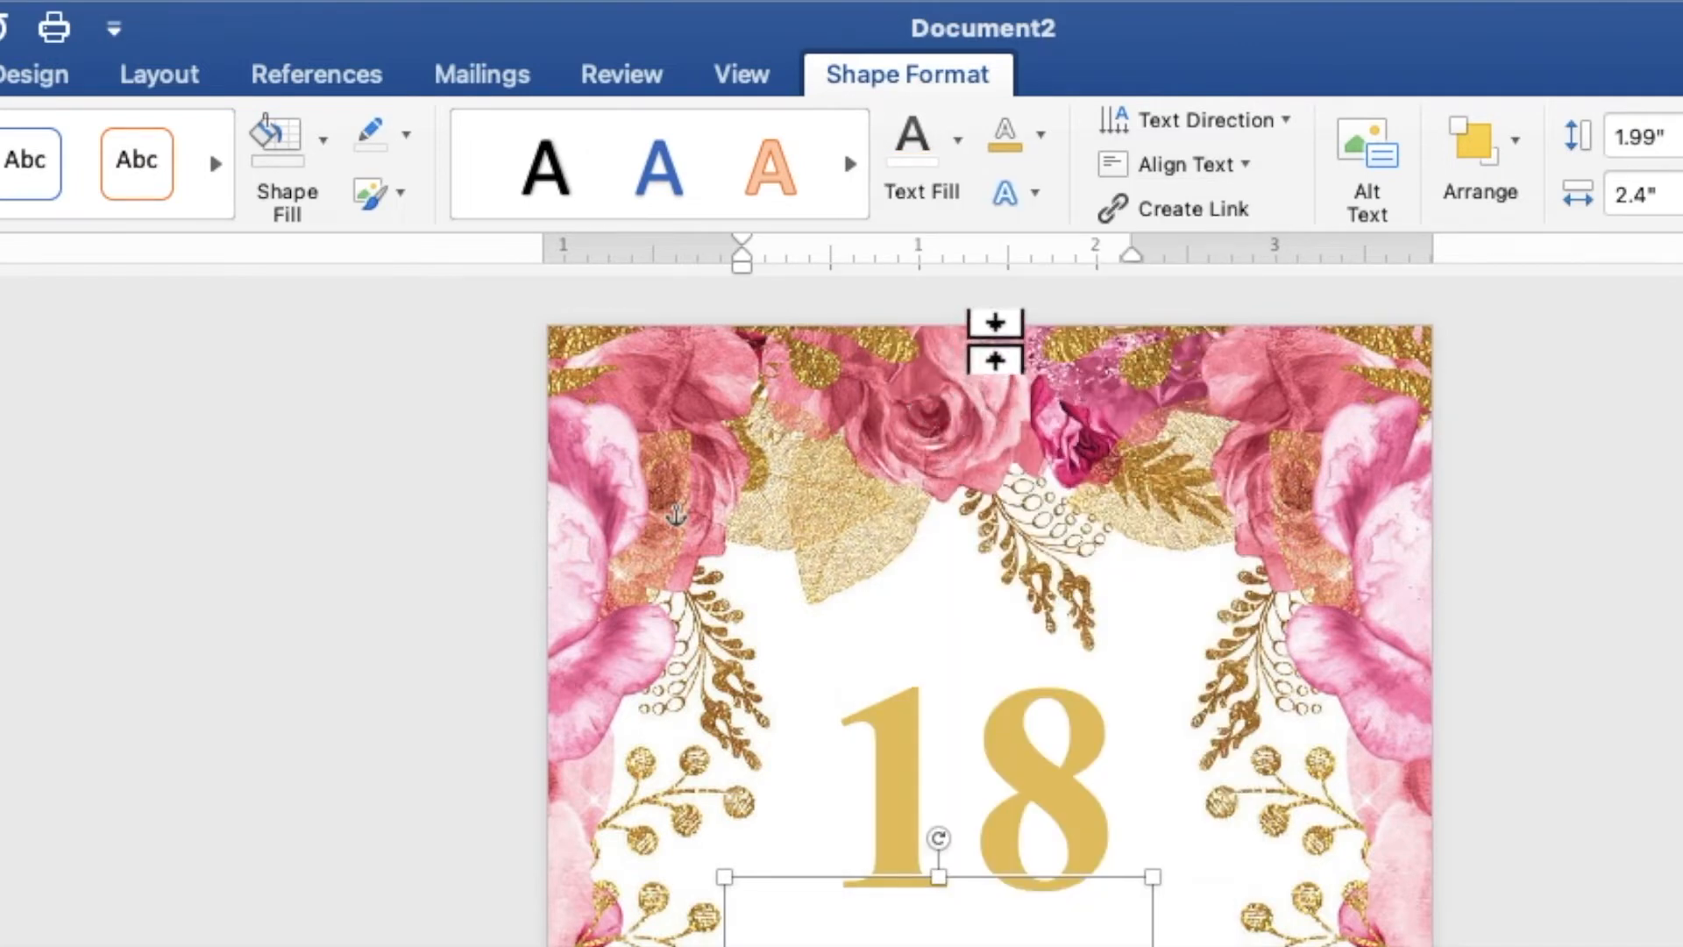
click(1048, 145)
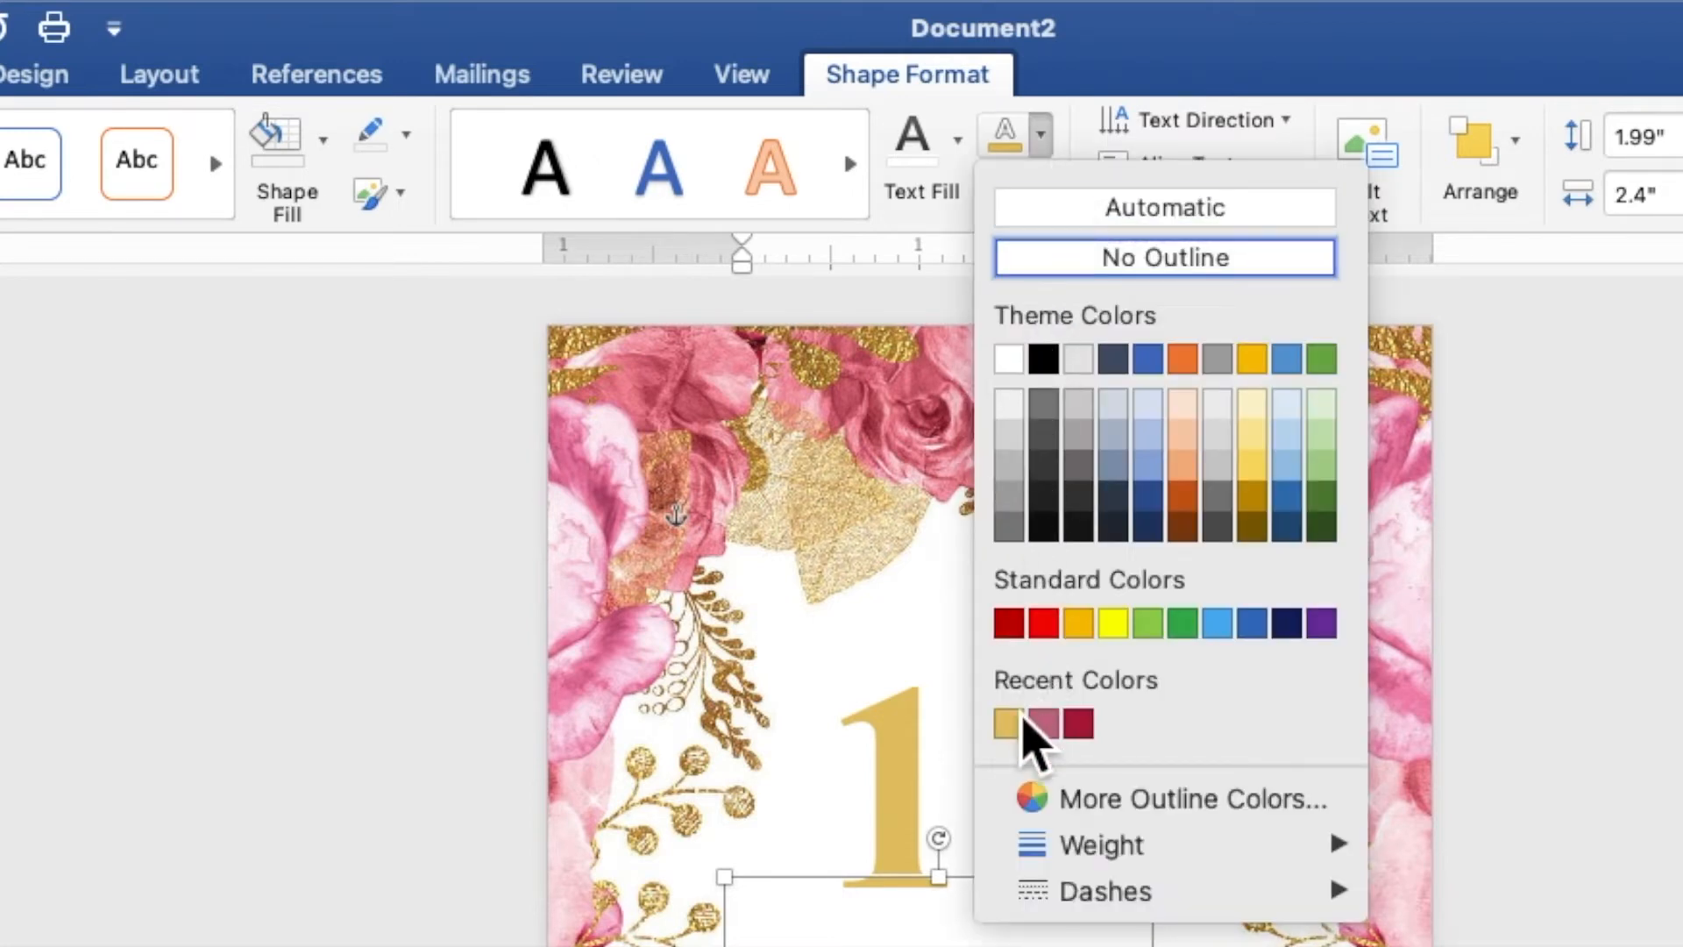
click(1017, 729)
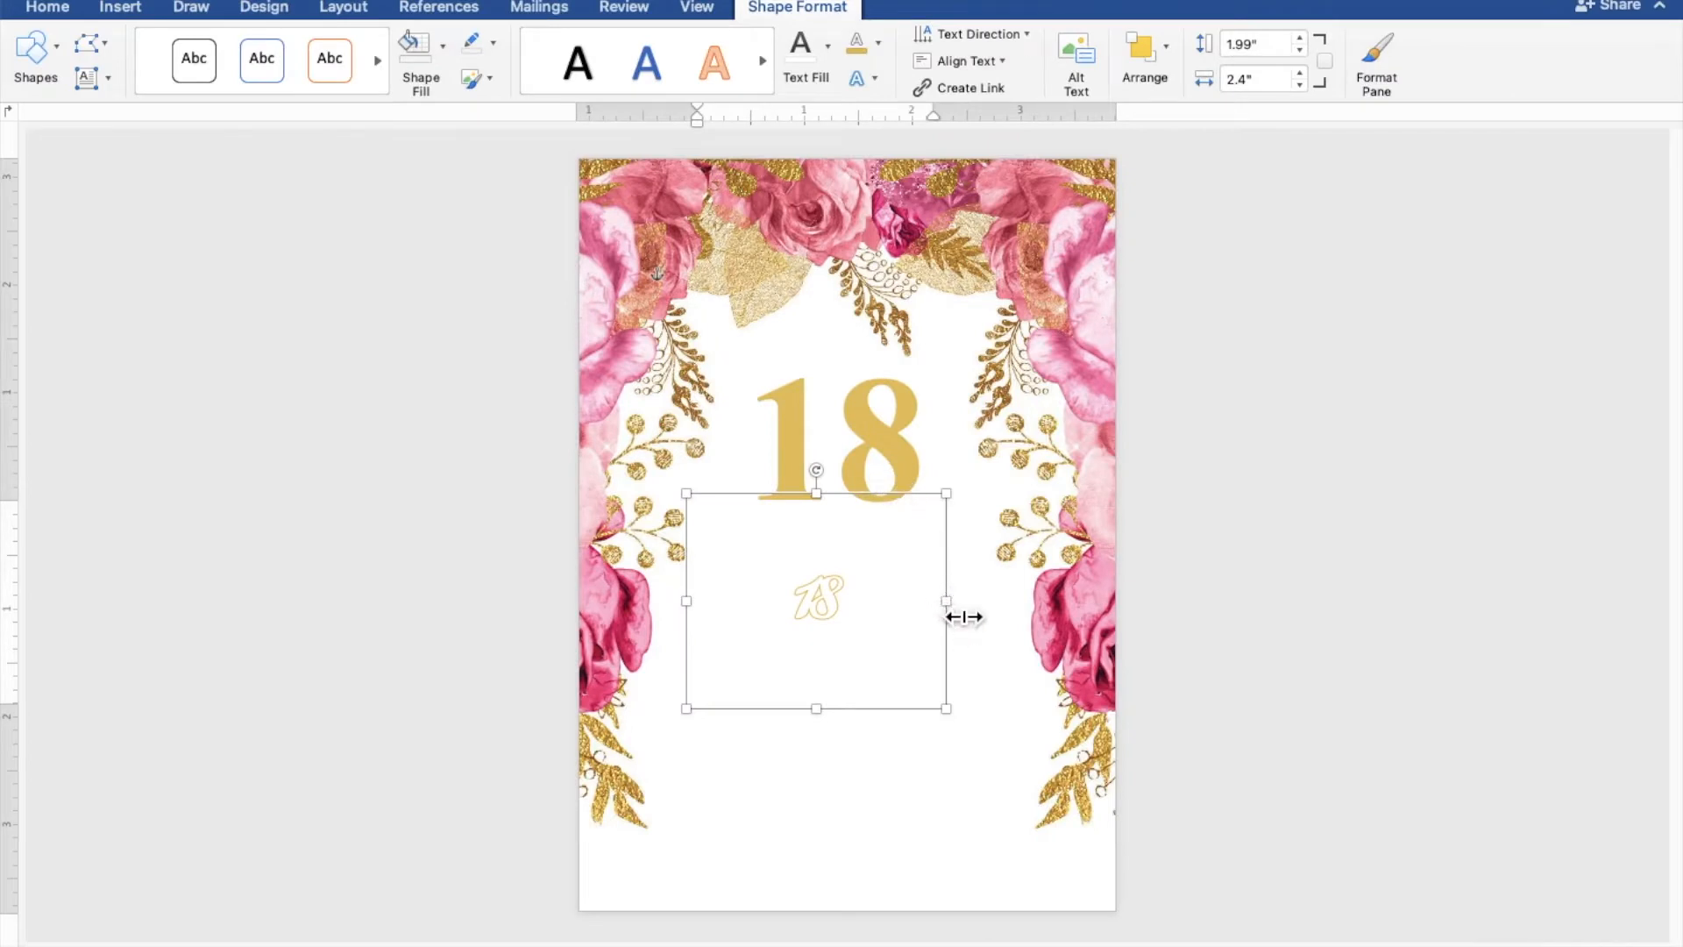
drag(964, 617, 1070, 617)
Replace the script 18 with 'eighteen' and shrink its box to fit the word over the big 18
click(978, 622)
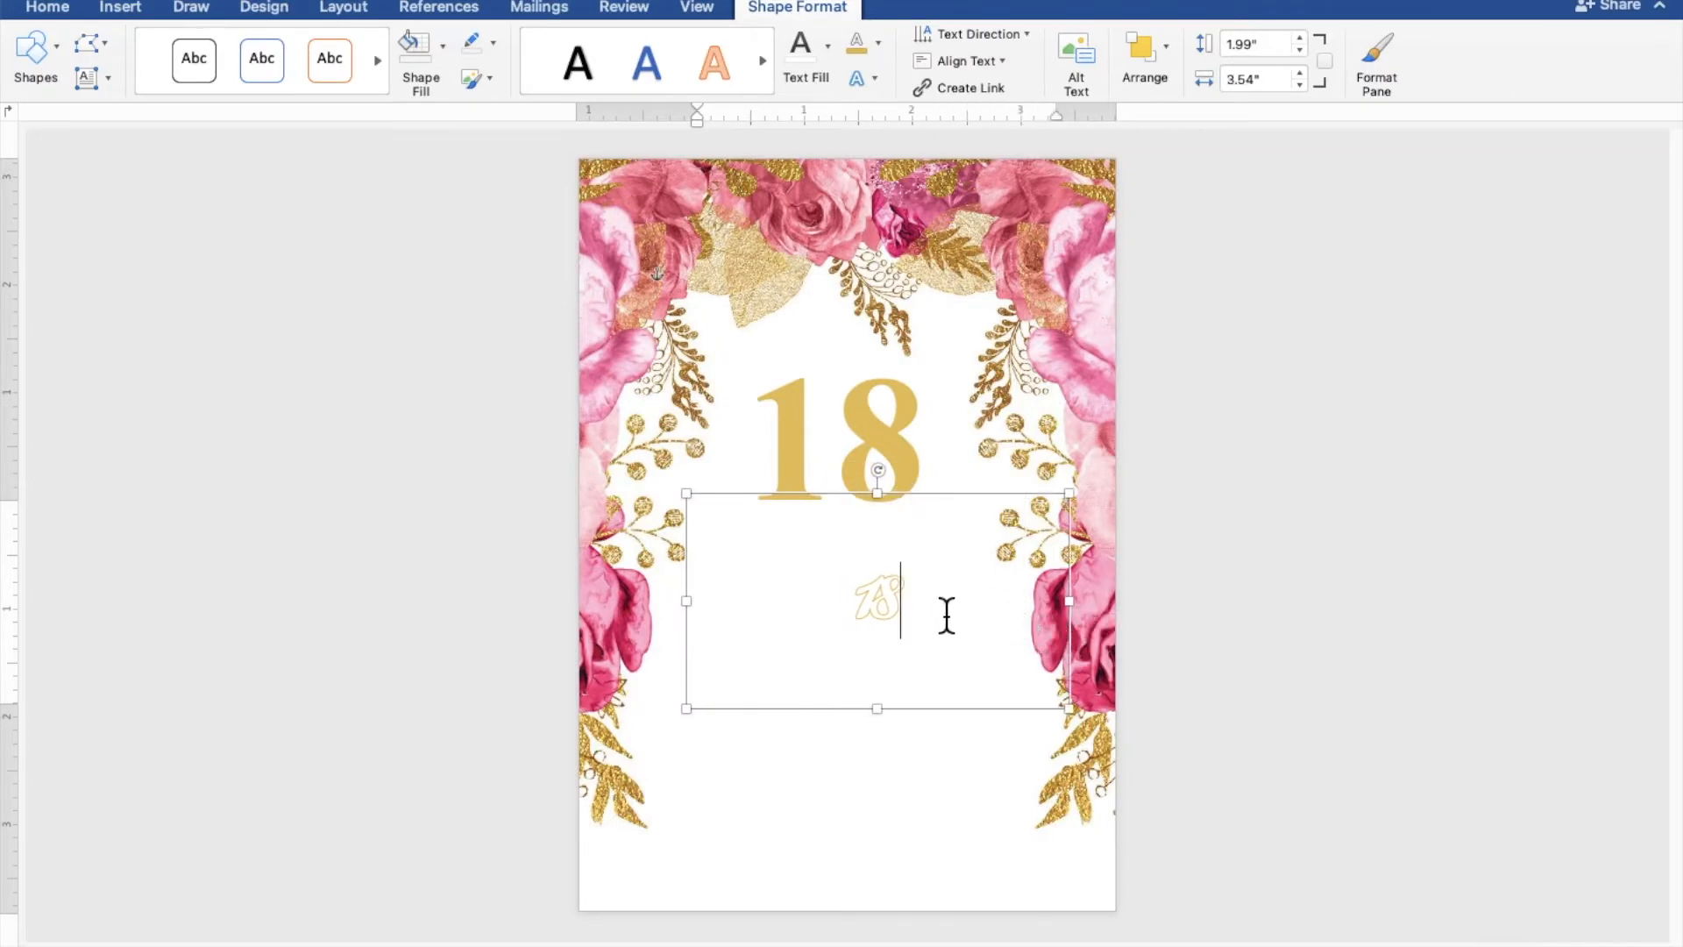
drag(947, 615, 832, 627)
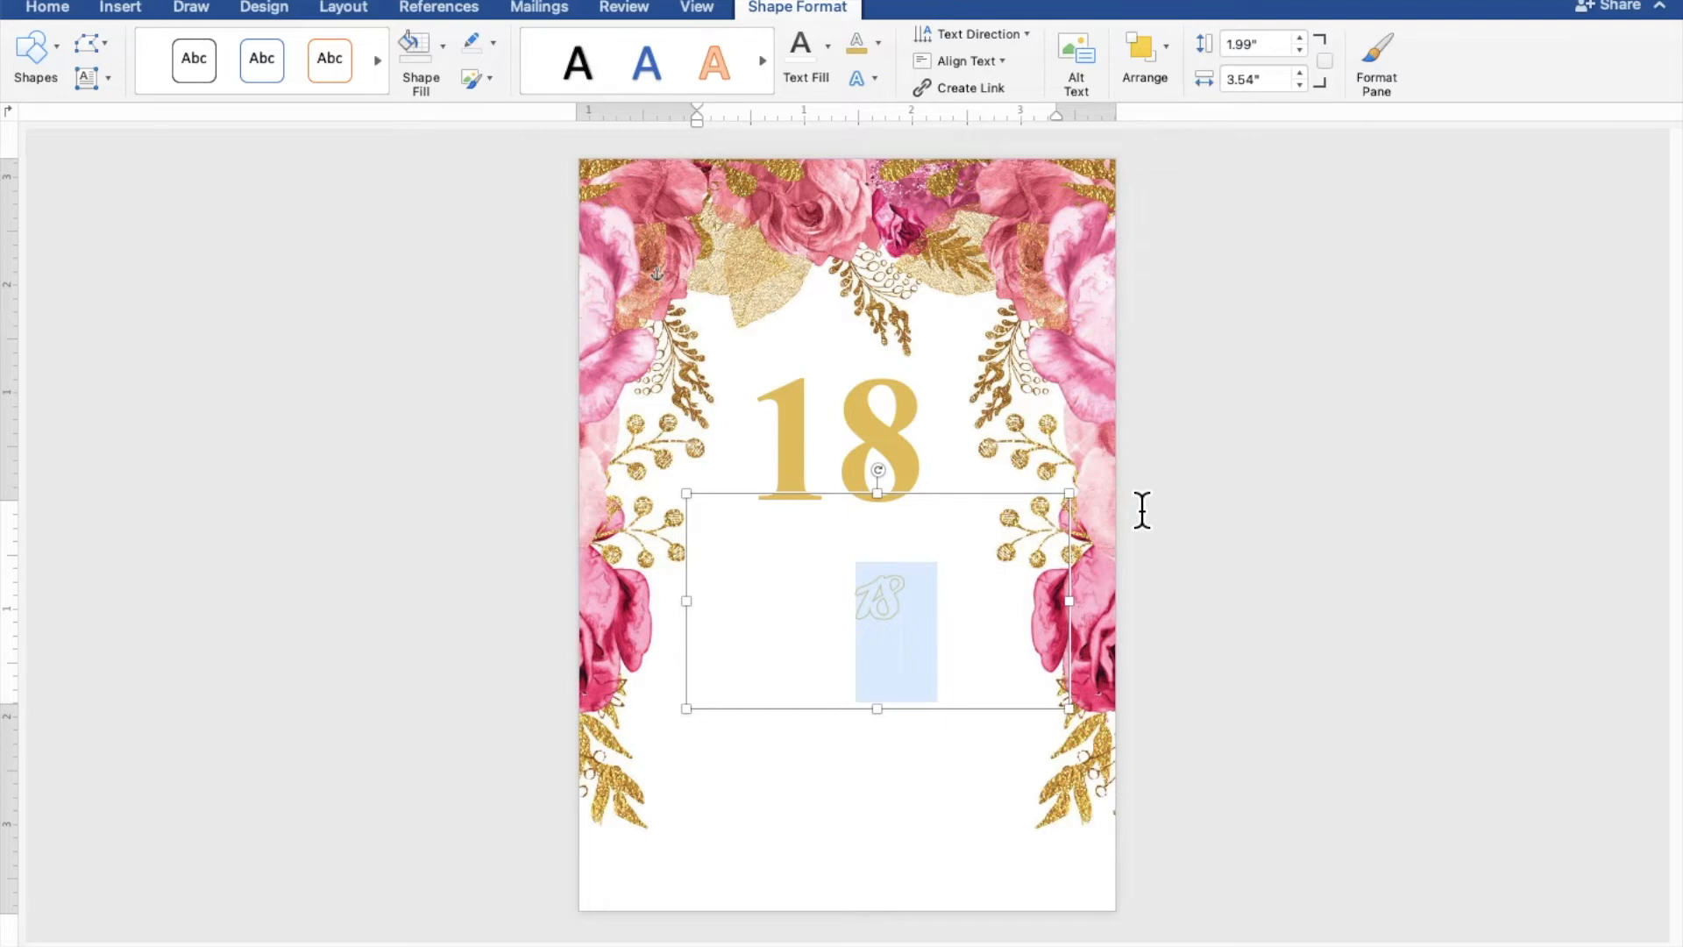
text(eighte)
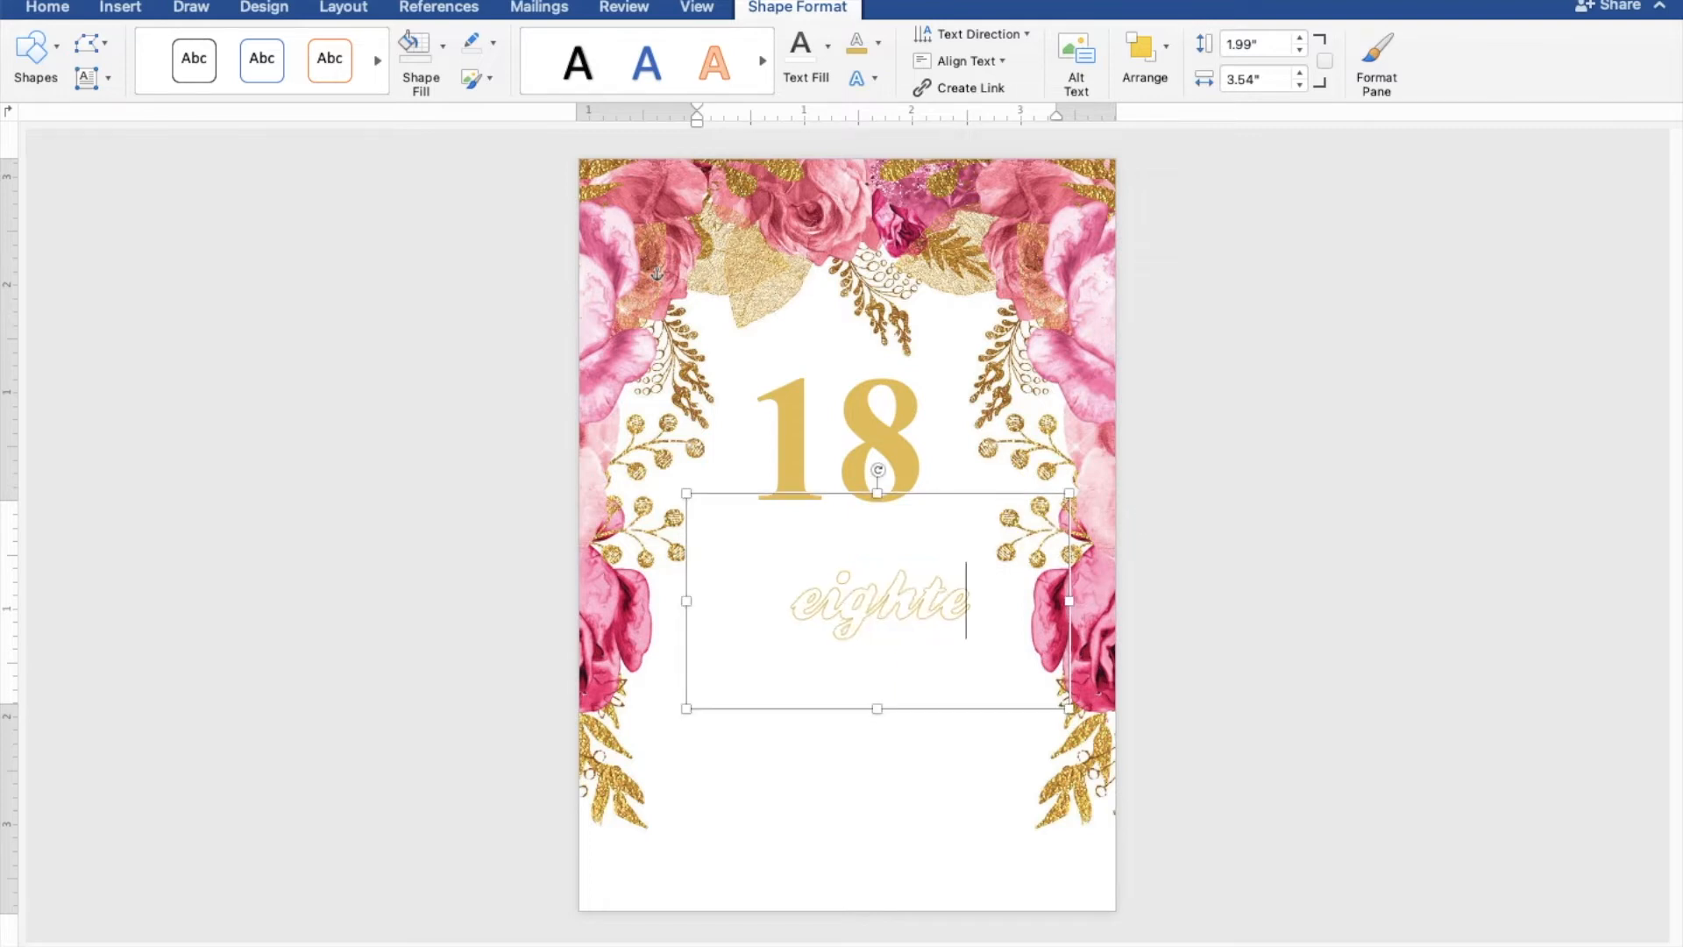
text(en)
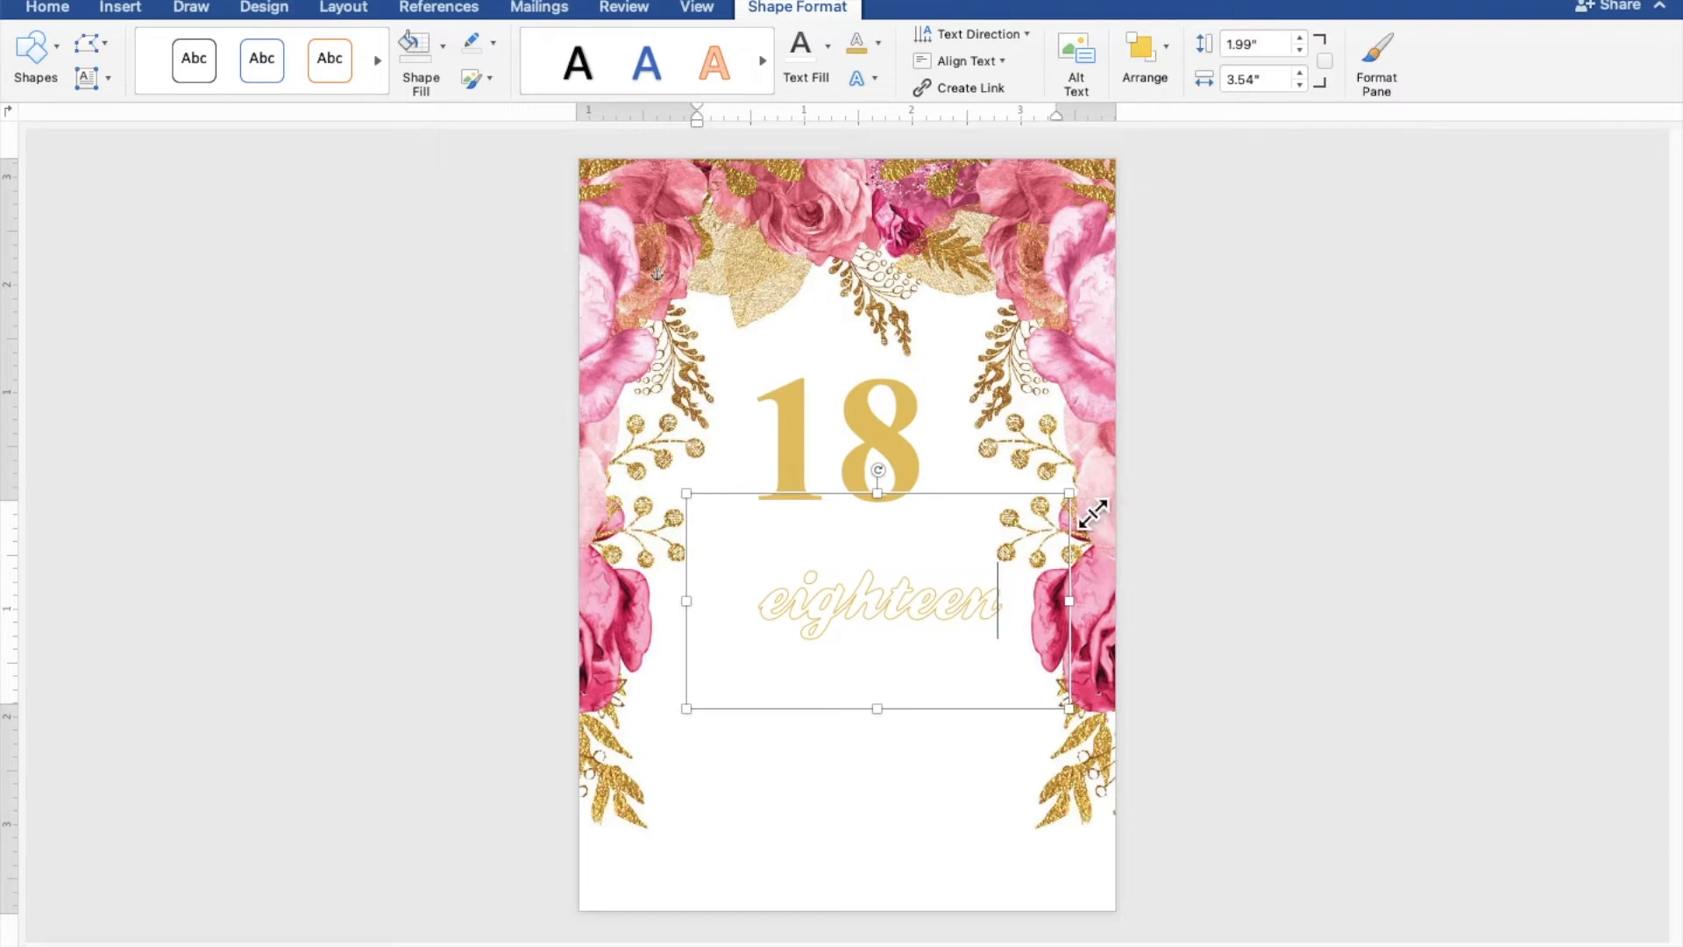
drag(1093, 514, 959, 447)
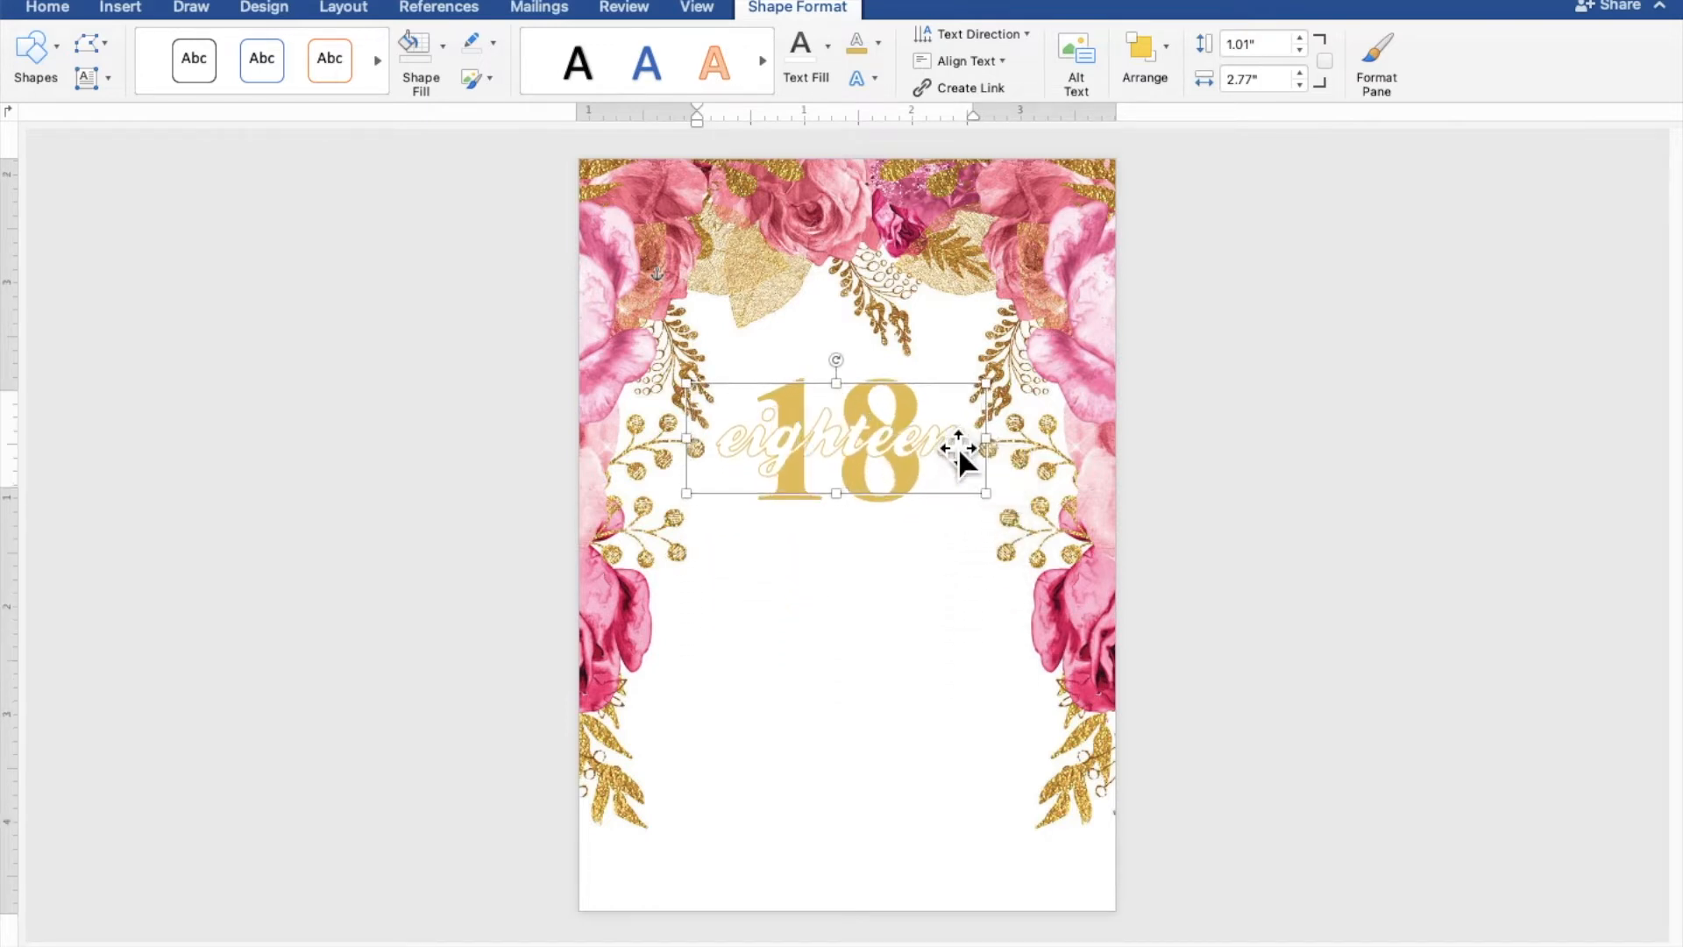
Copy the large gold 18 box and paste the duplicate beneath the 'eighteen' lettering
click(912, 524)
right_click(912, 523)
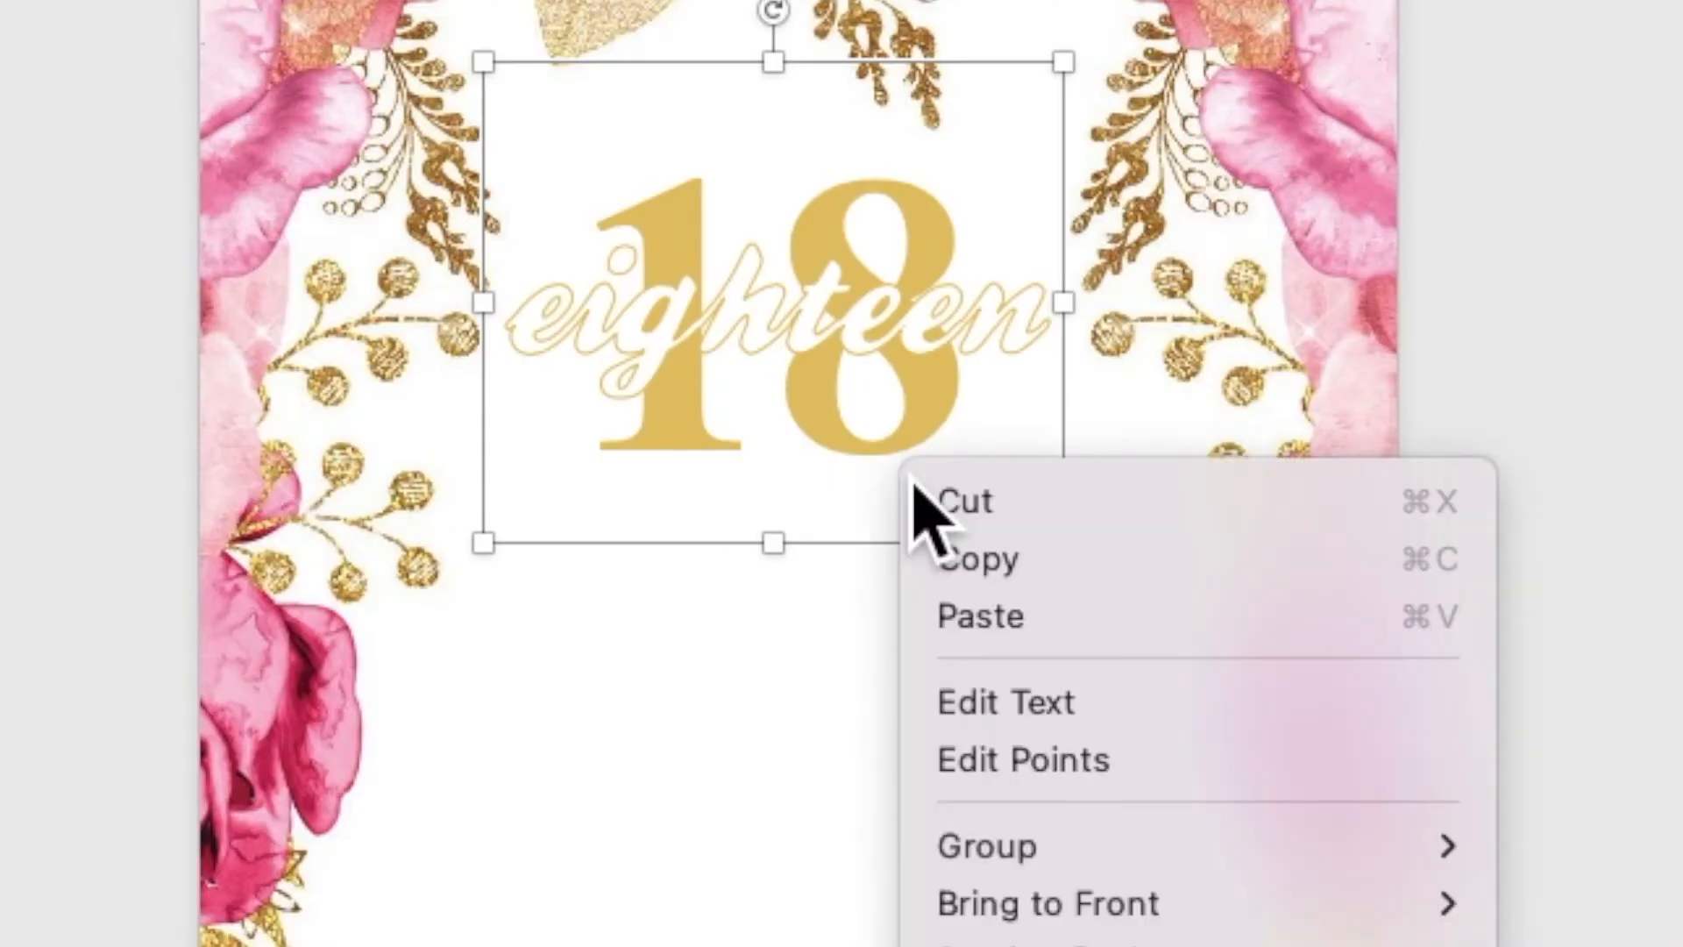
click(938, 565)
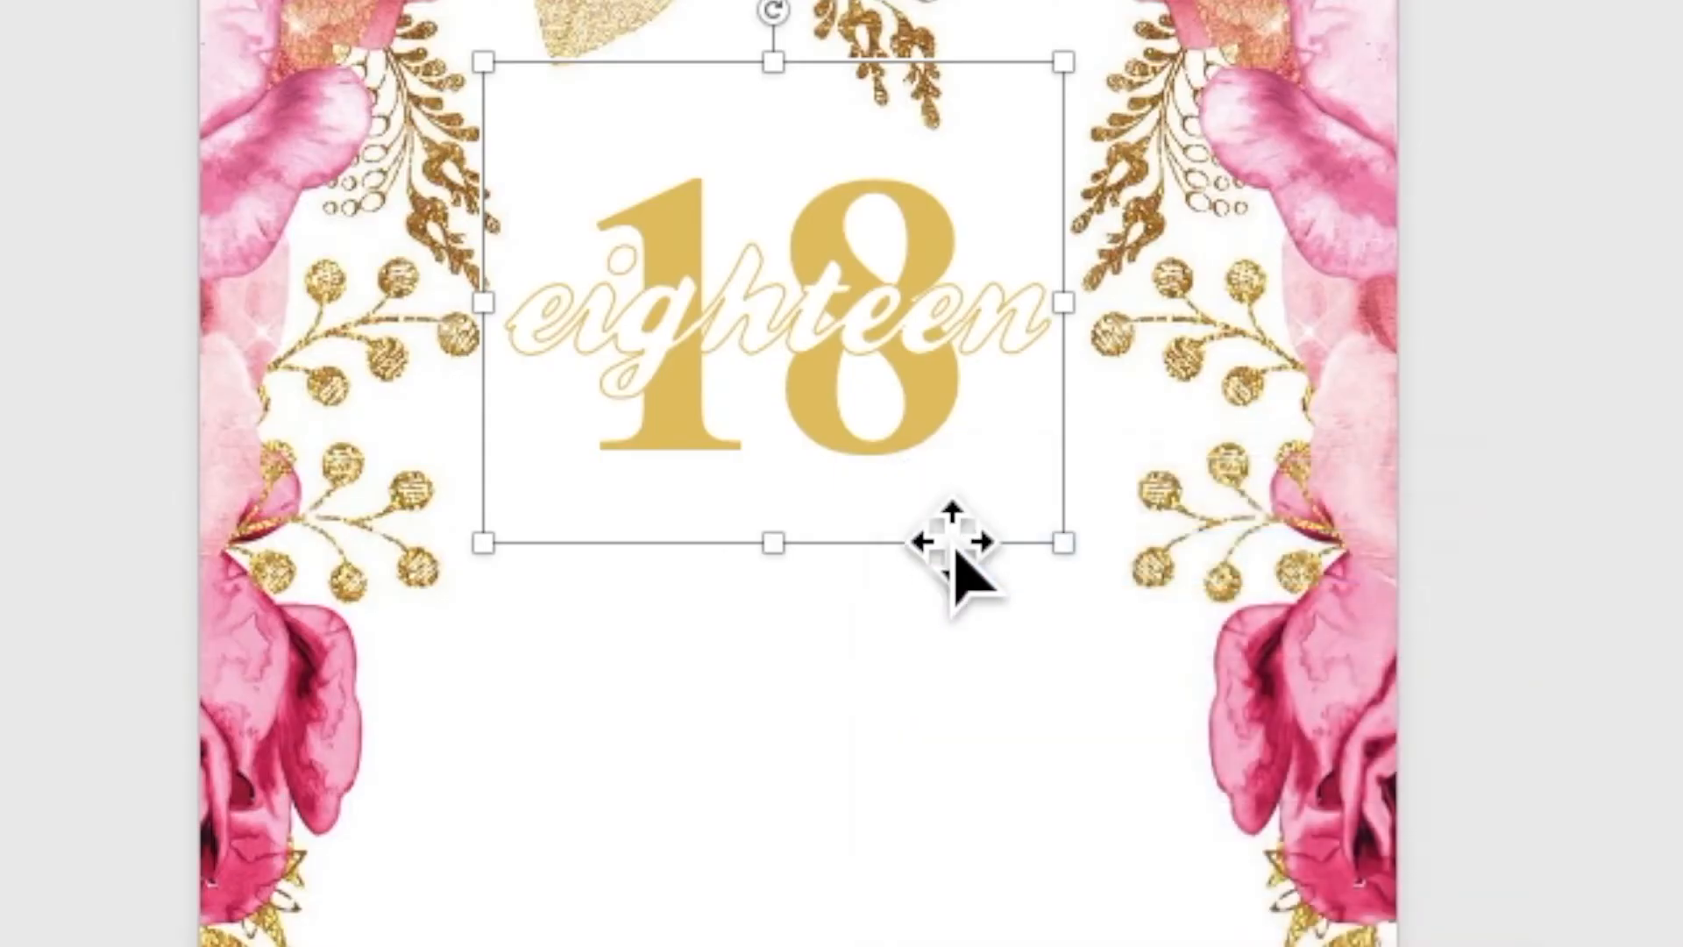
right_click(921, 480)
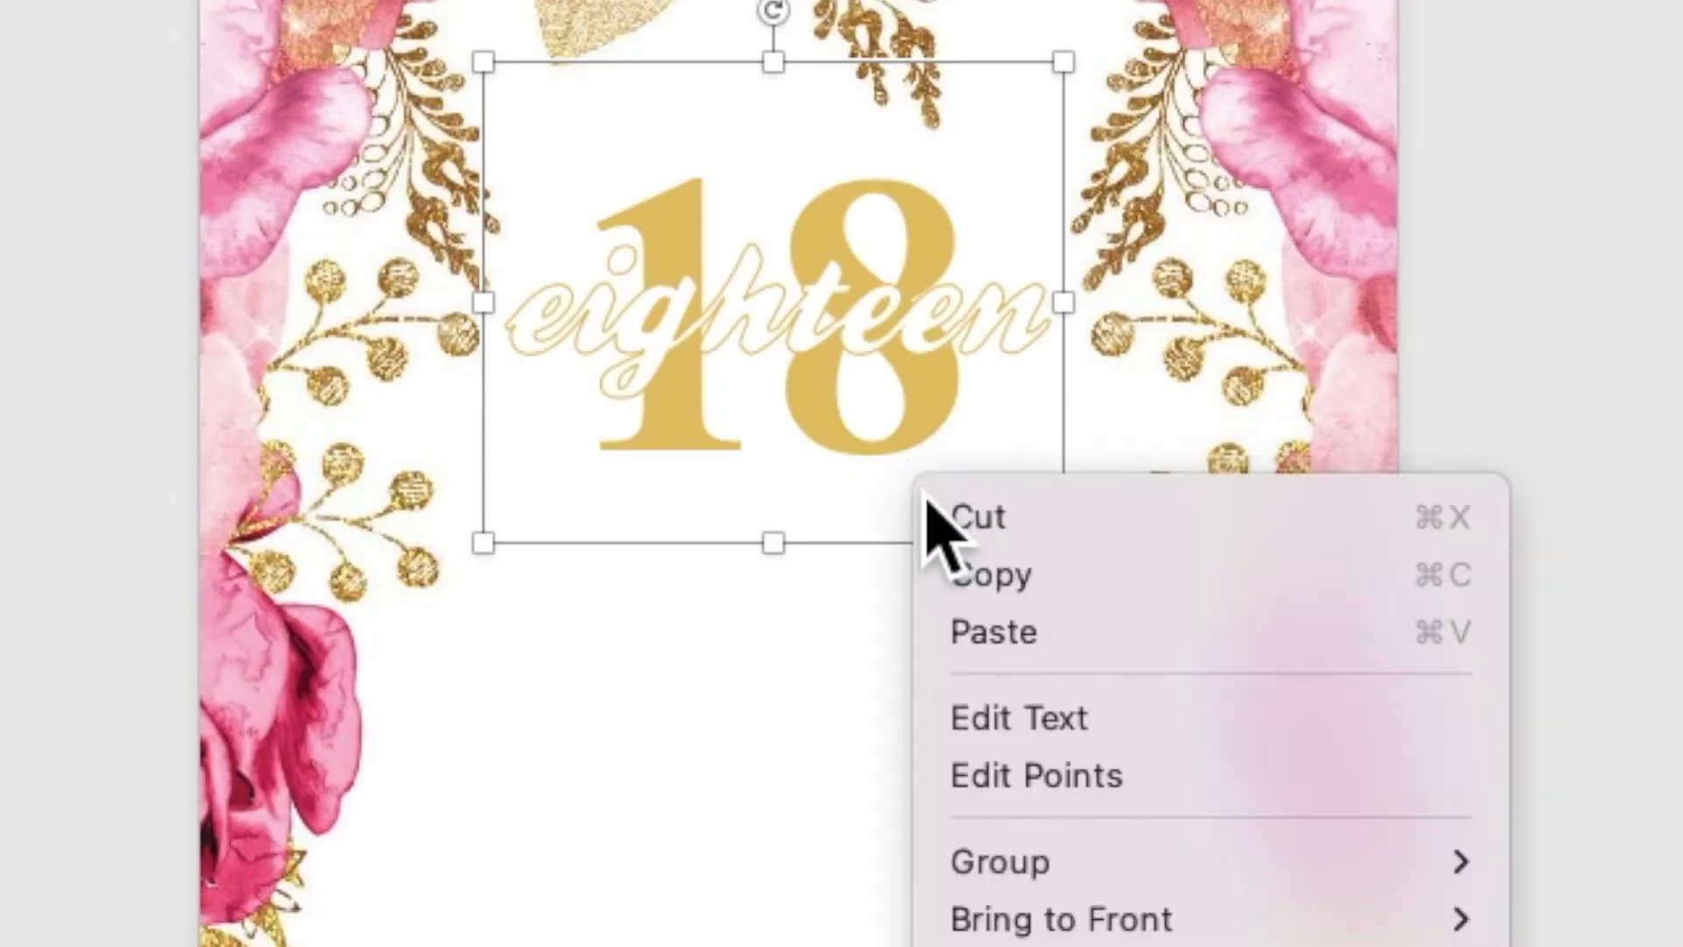
click(974, 645)
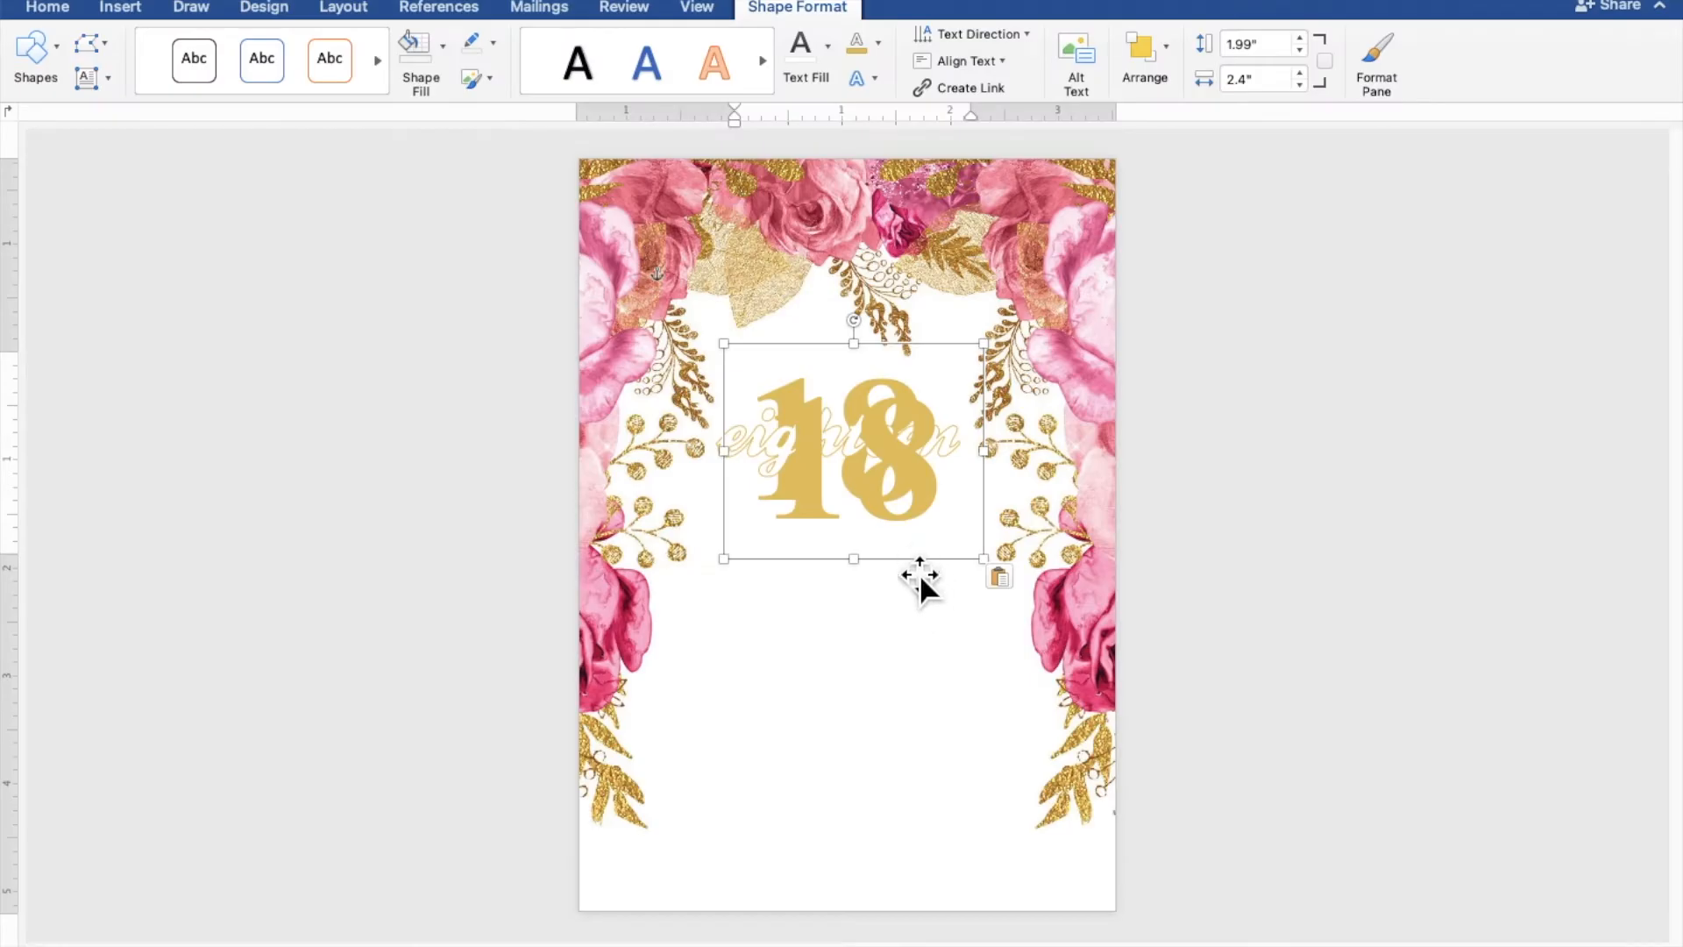
drag(919, 573, 917, 714)
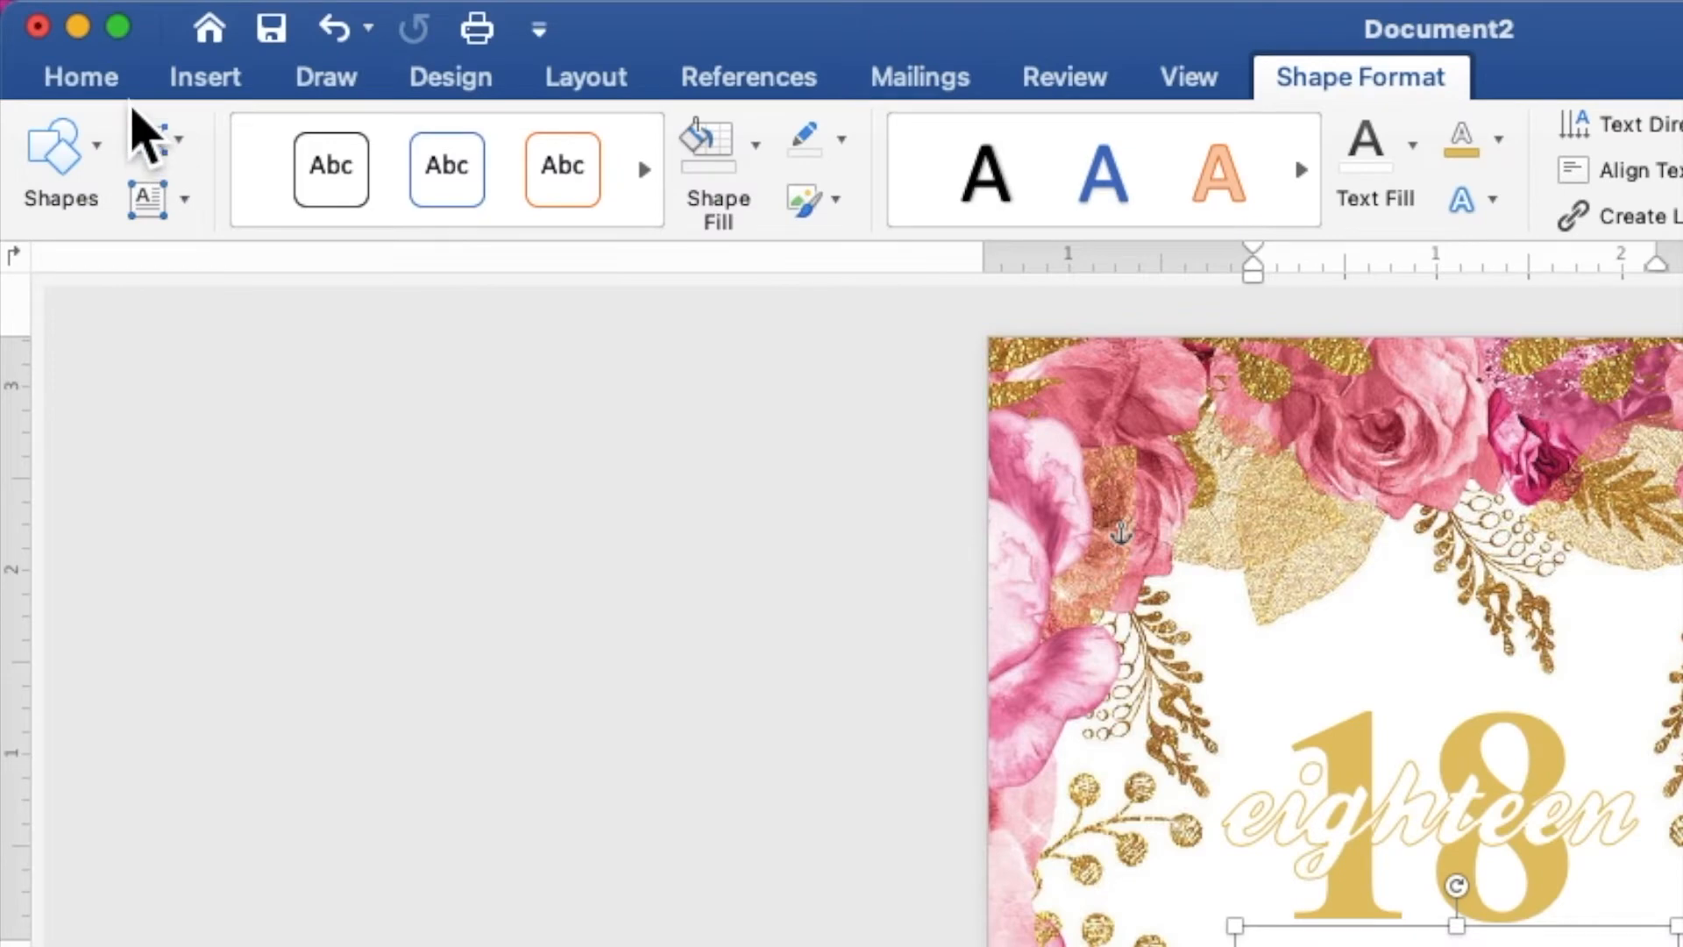
Make the new 18 copy 10 pt, not bold, in the recently used pink
click(74, 13)
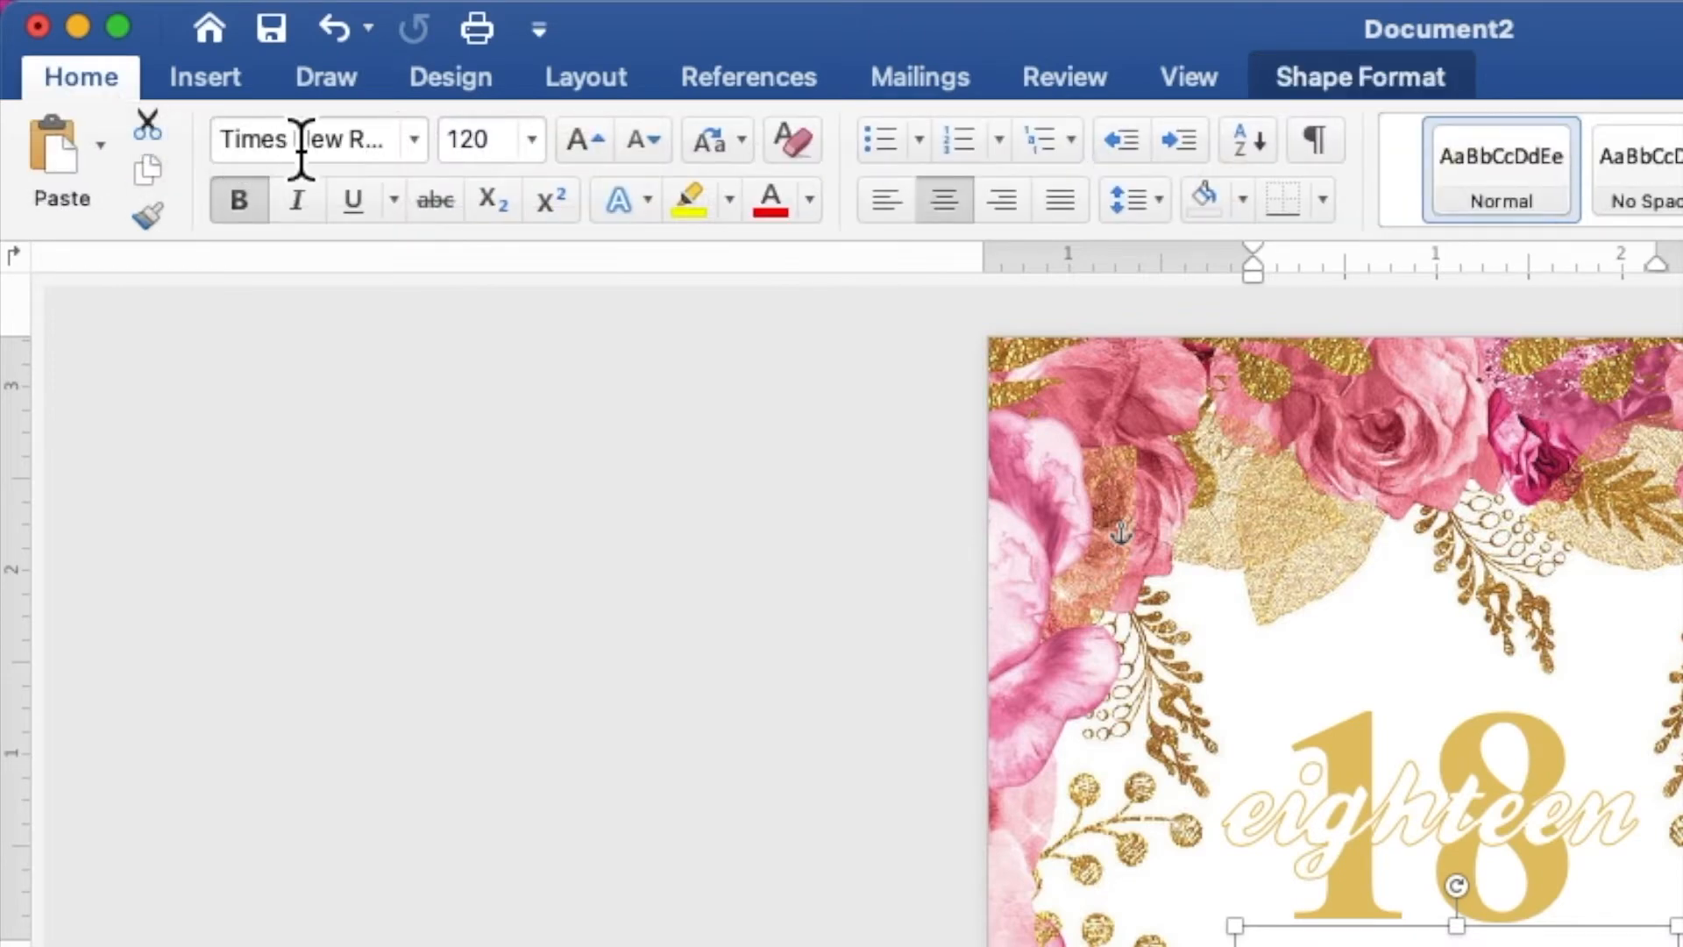
drag(515, 158, 462, 158)
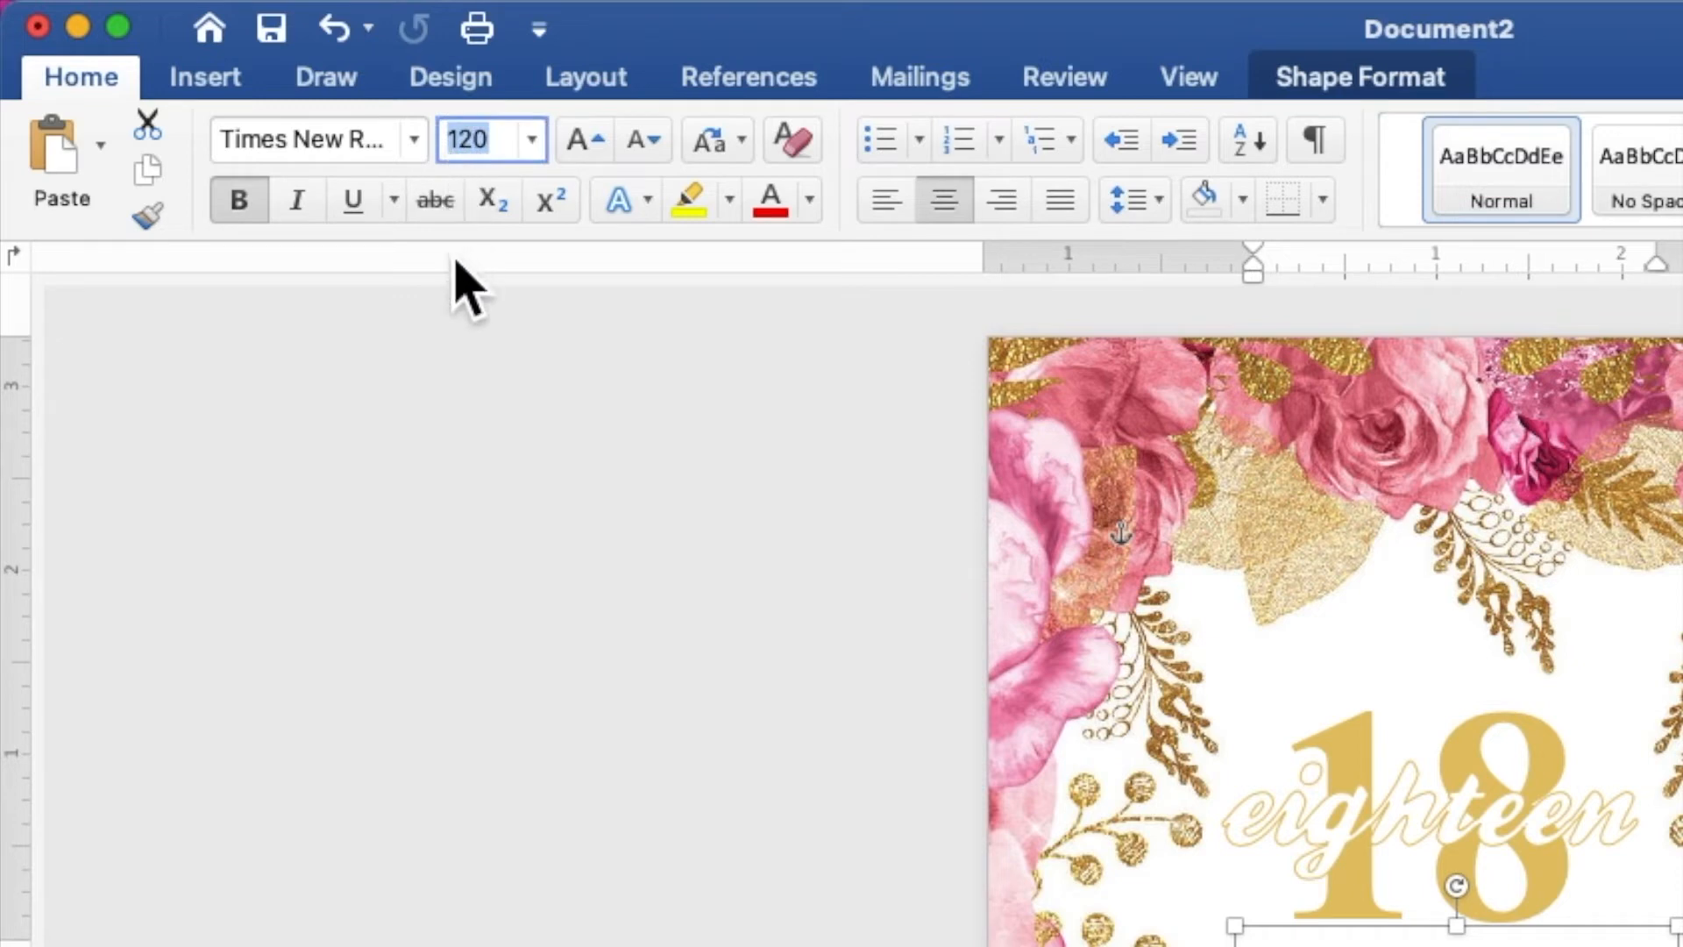
text(1)
key(Return)
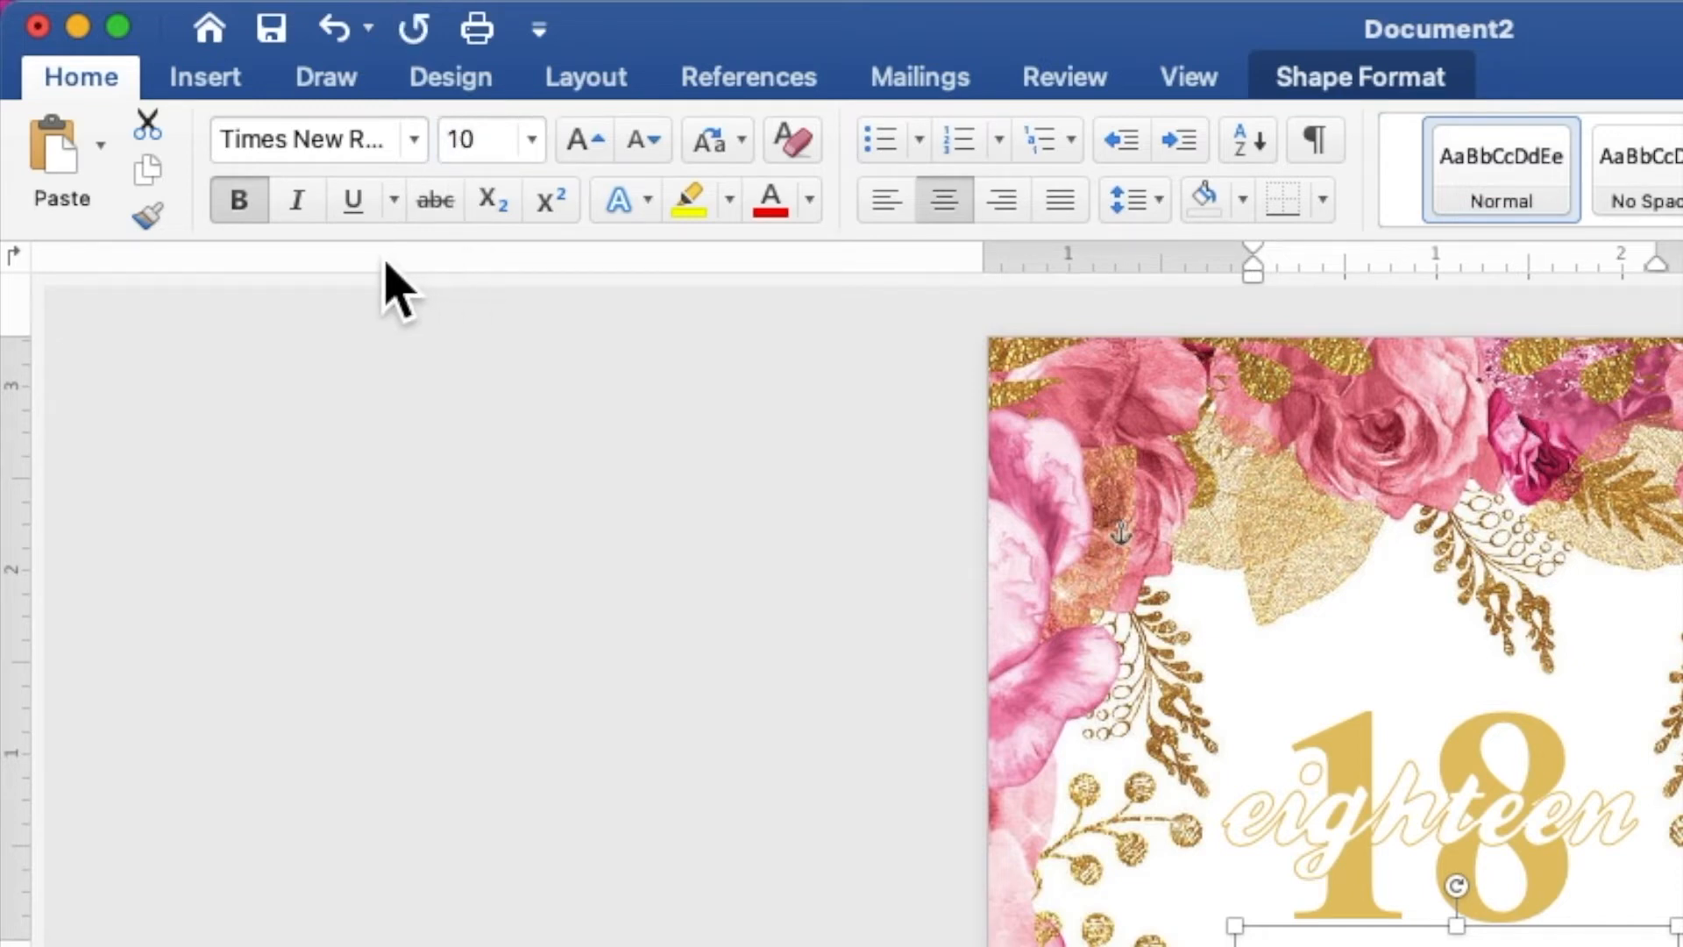
click(250, 215)
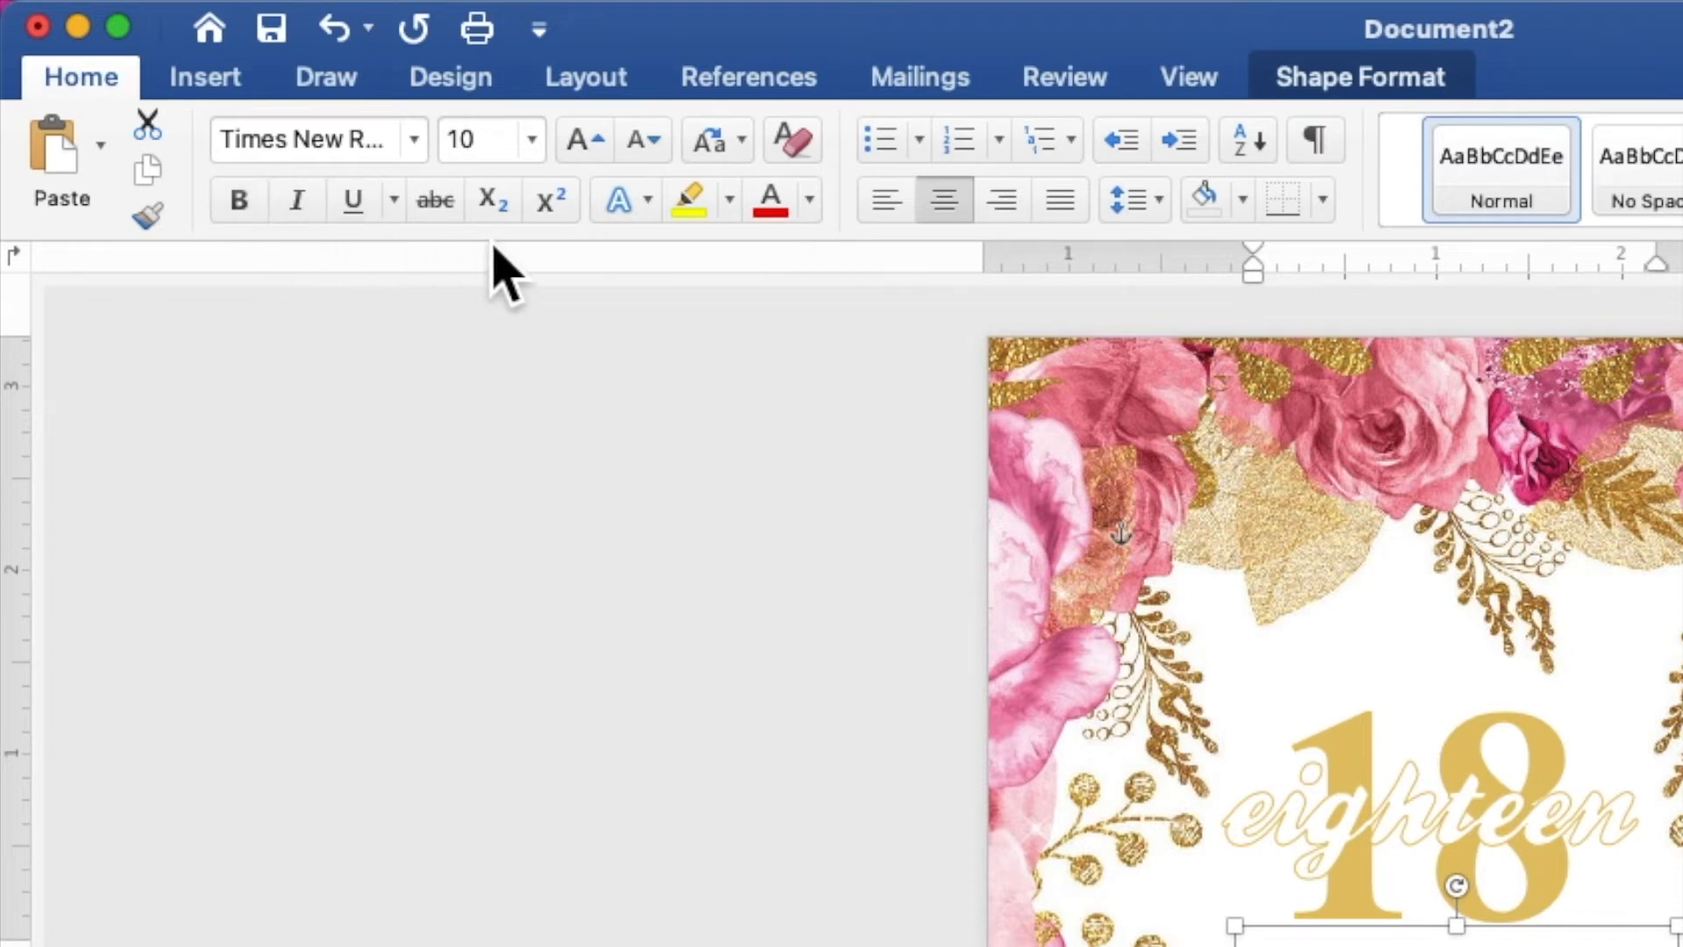
click(815, 210)
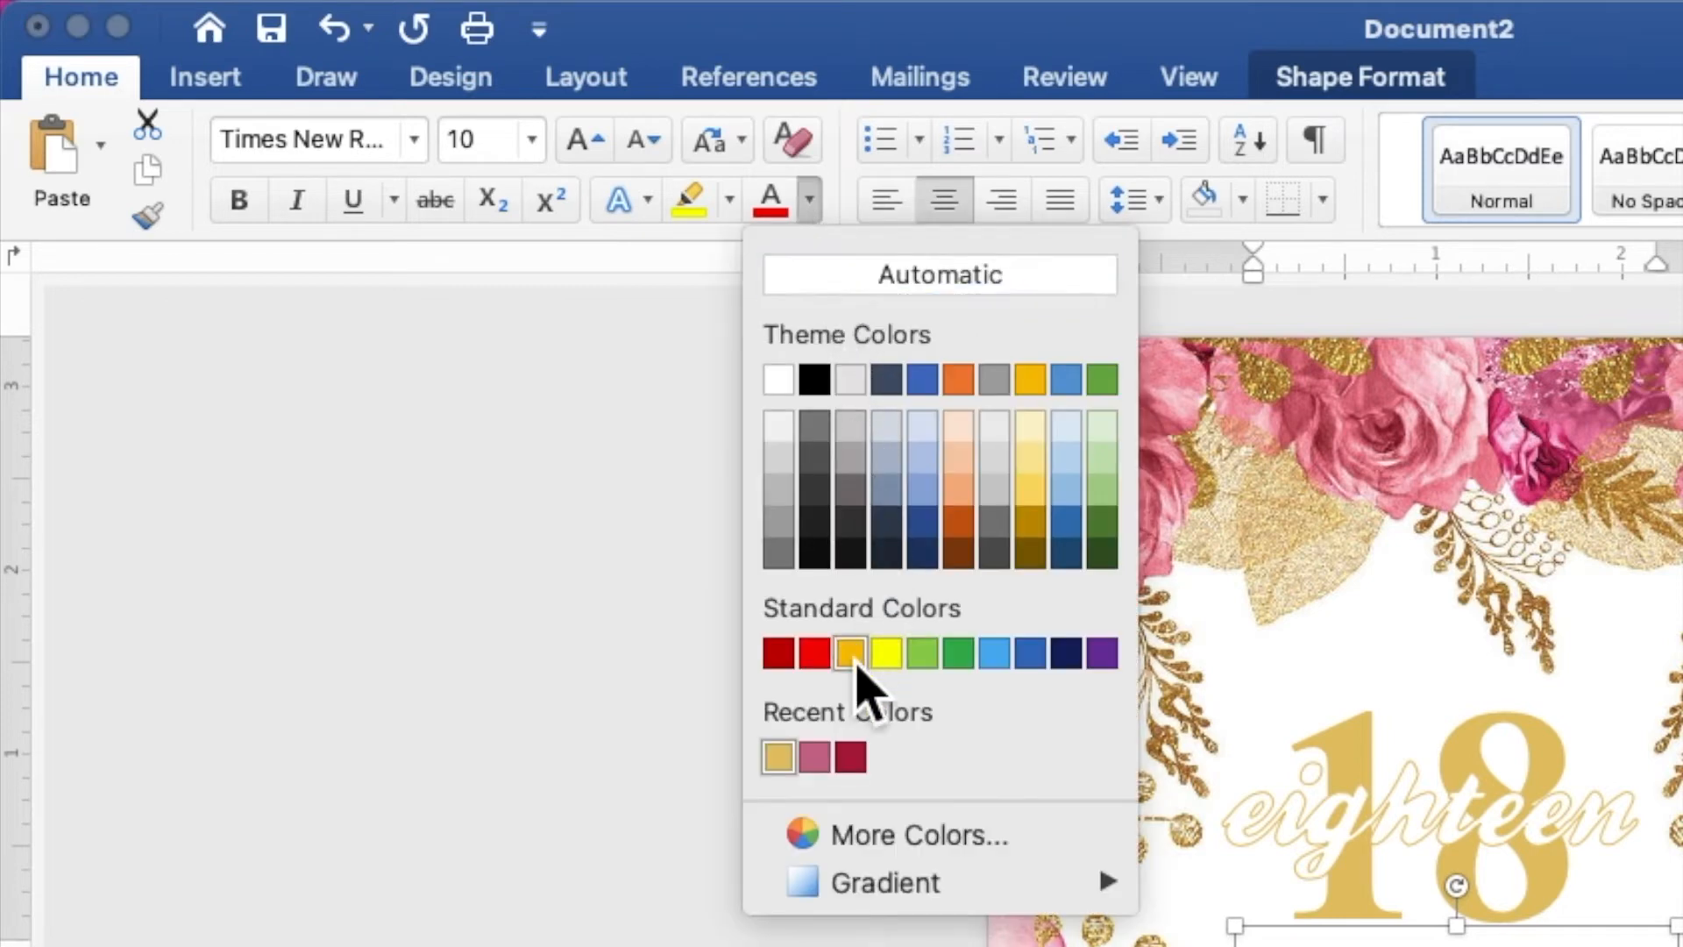
click(815, 758)
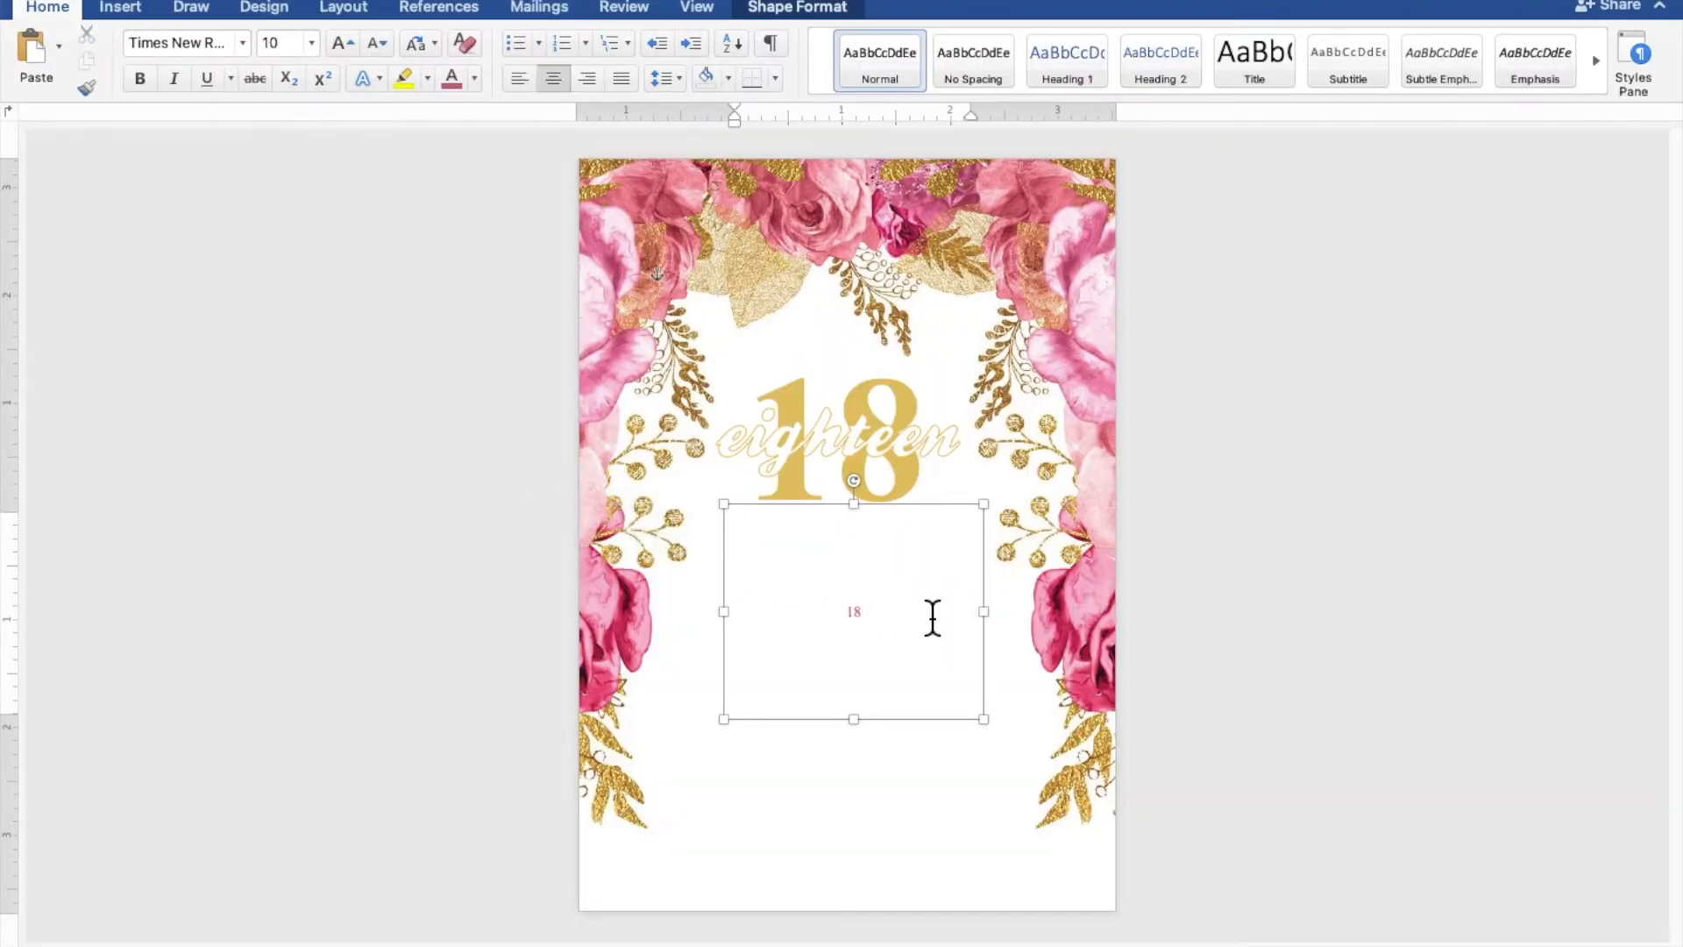
Enlarge the pink 18 box and position it at 0.97" left, 3.43" top under the gold 18
scroll(932, 618, up, 5)
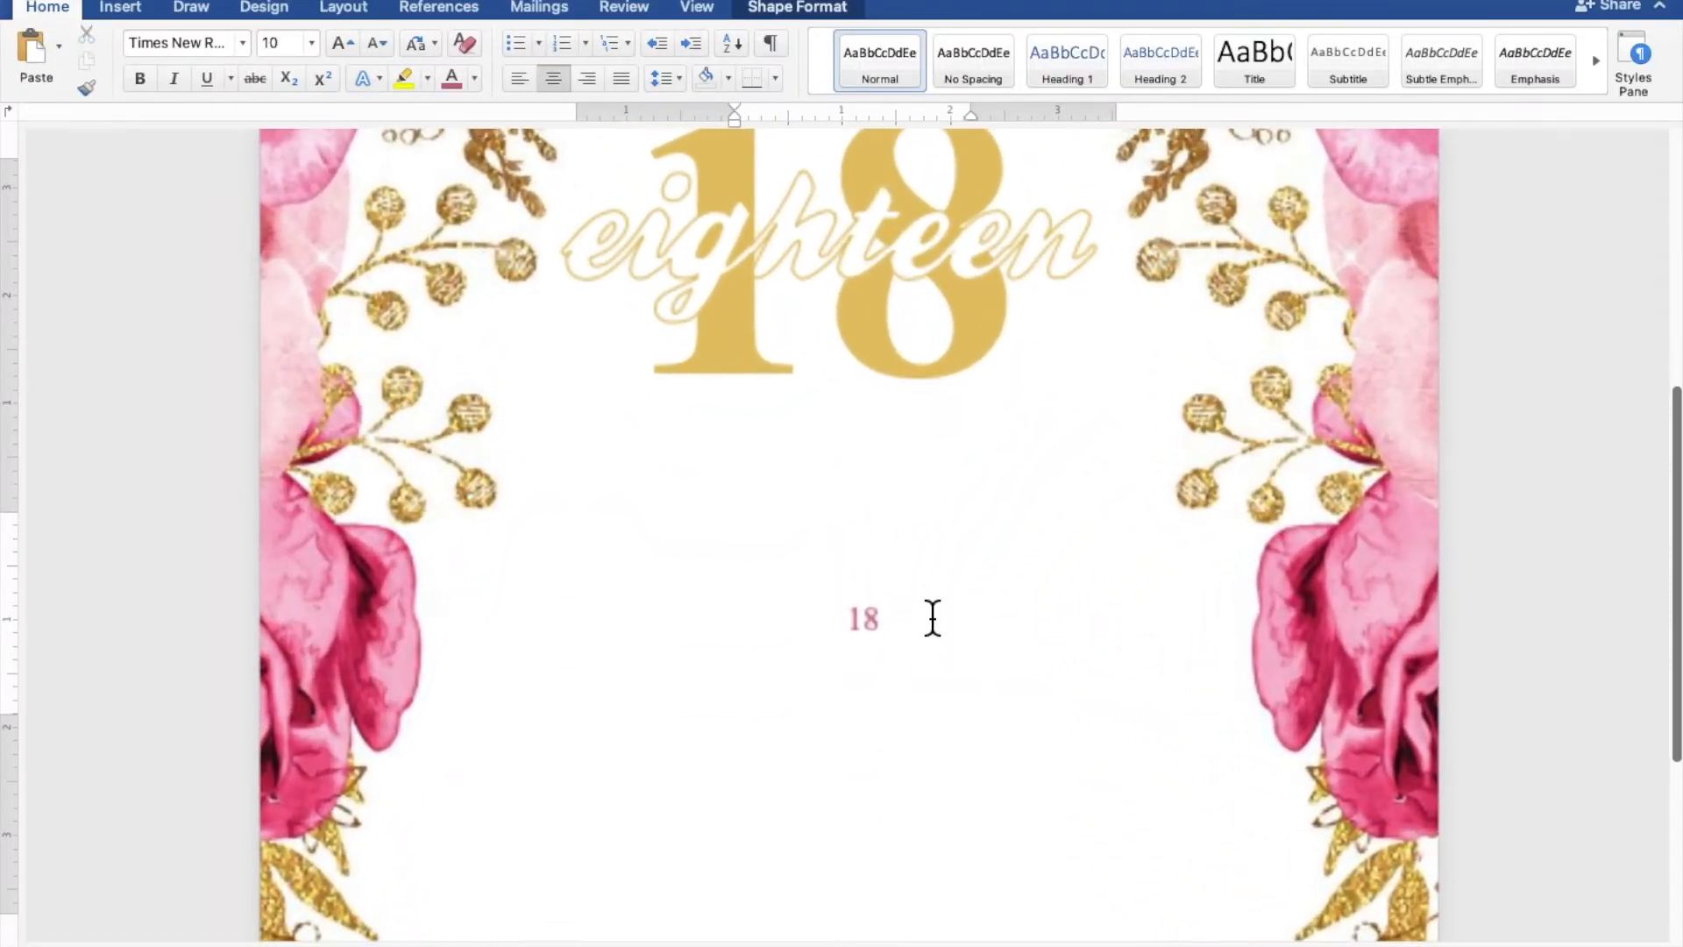
scroll(933, 618, down, 3)
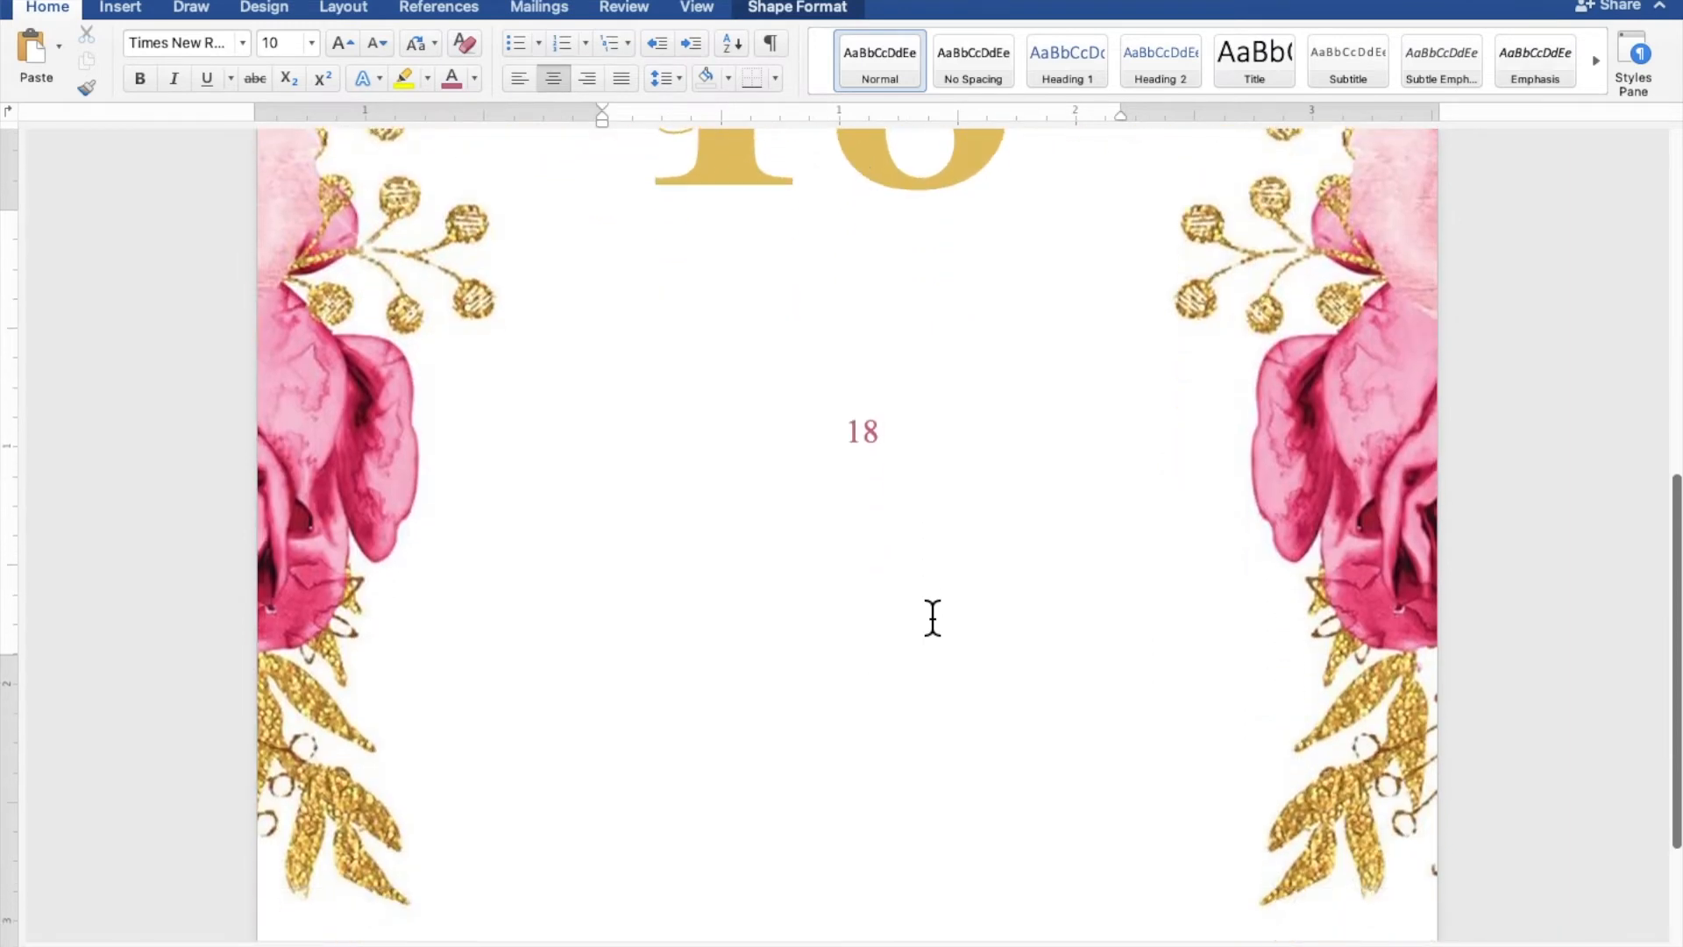
scroll(932, 619, down, 1)
drag(873, 640, 910, 834)
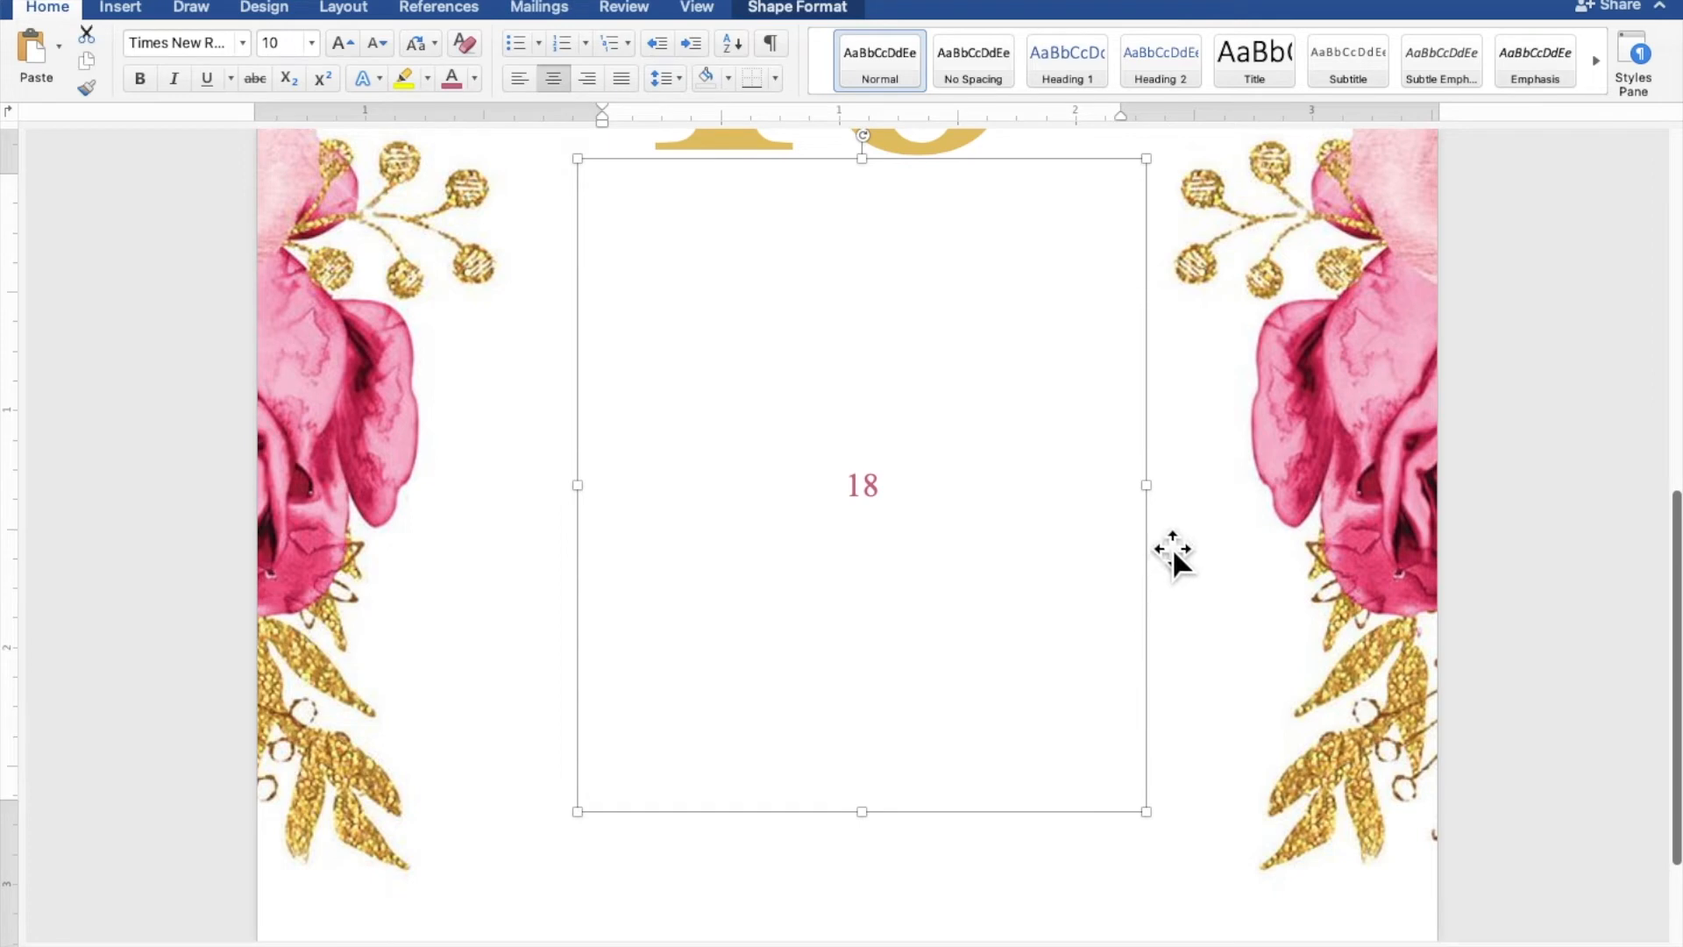
drag(1169, 499, 1323, 496)
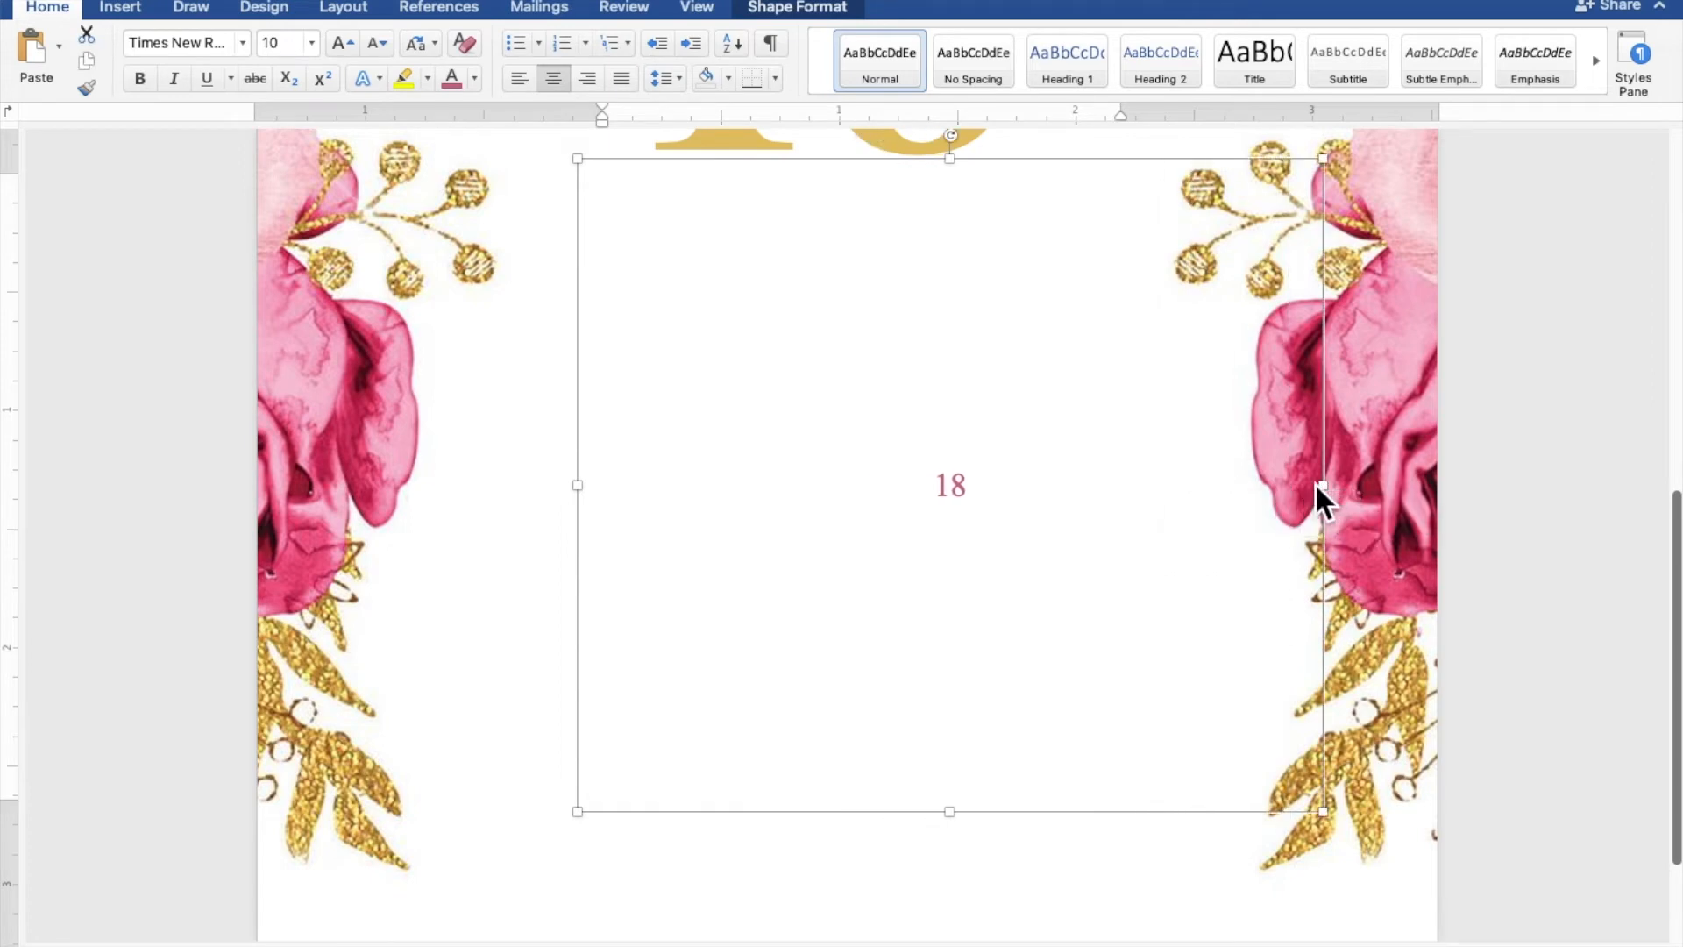
drag(1187, 528, 1088, 581)
key(super+a)
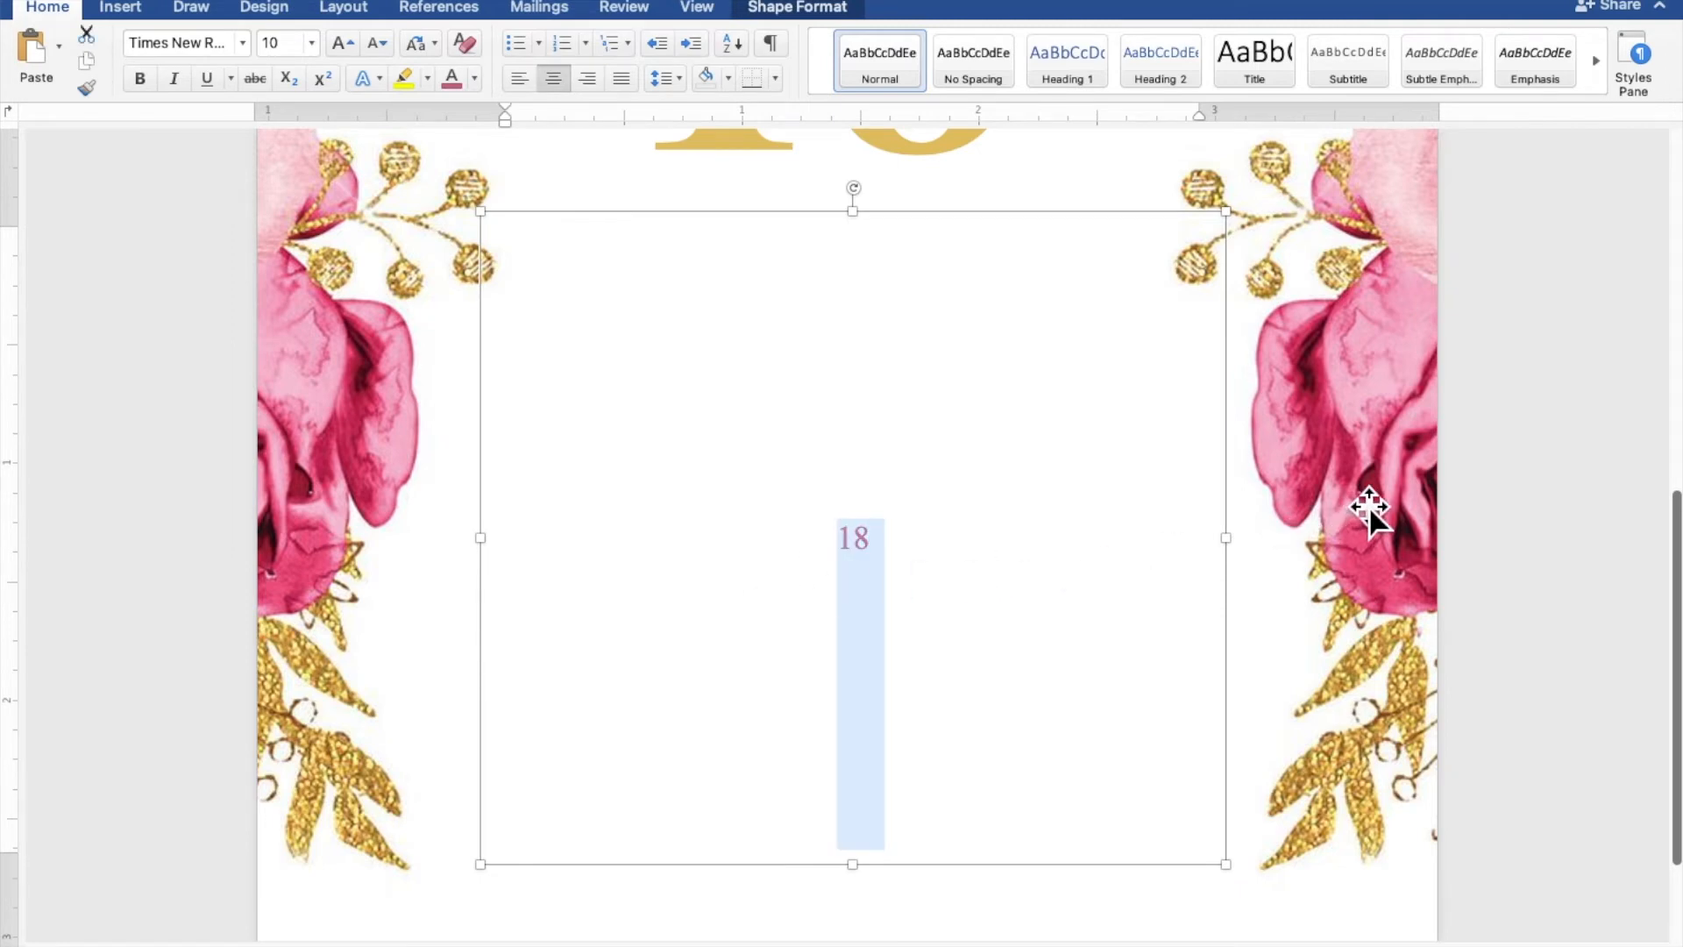
Type 'JOIN US AS WE CELEBRATE' and 'THE 18TH BIRTHDAY OF', leaving two blank lines for the name
text(JOIN US AS W)
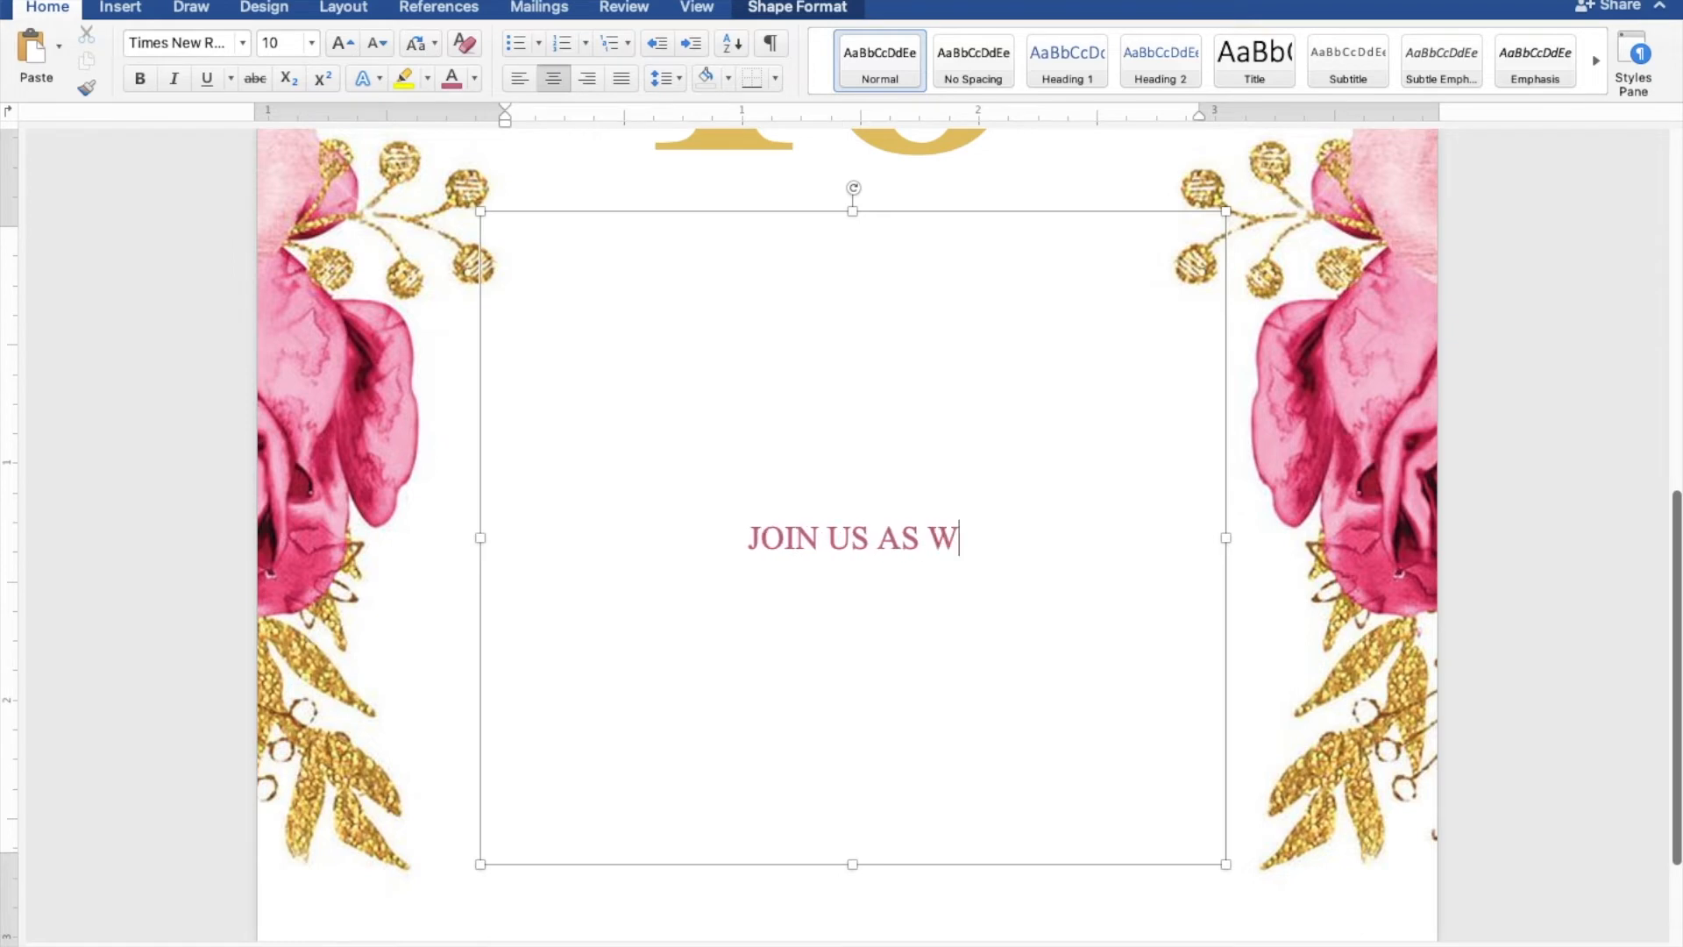
text(E CELEBRATE)
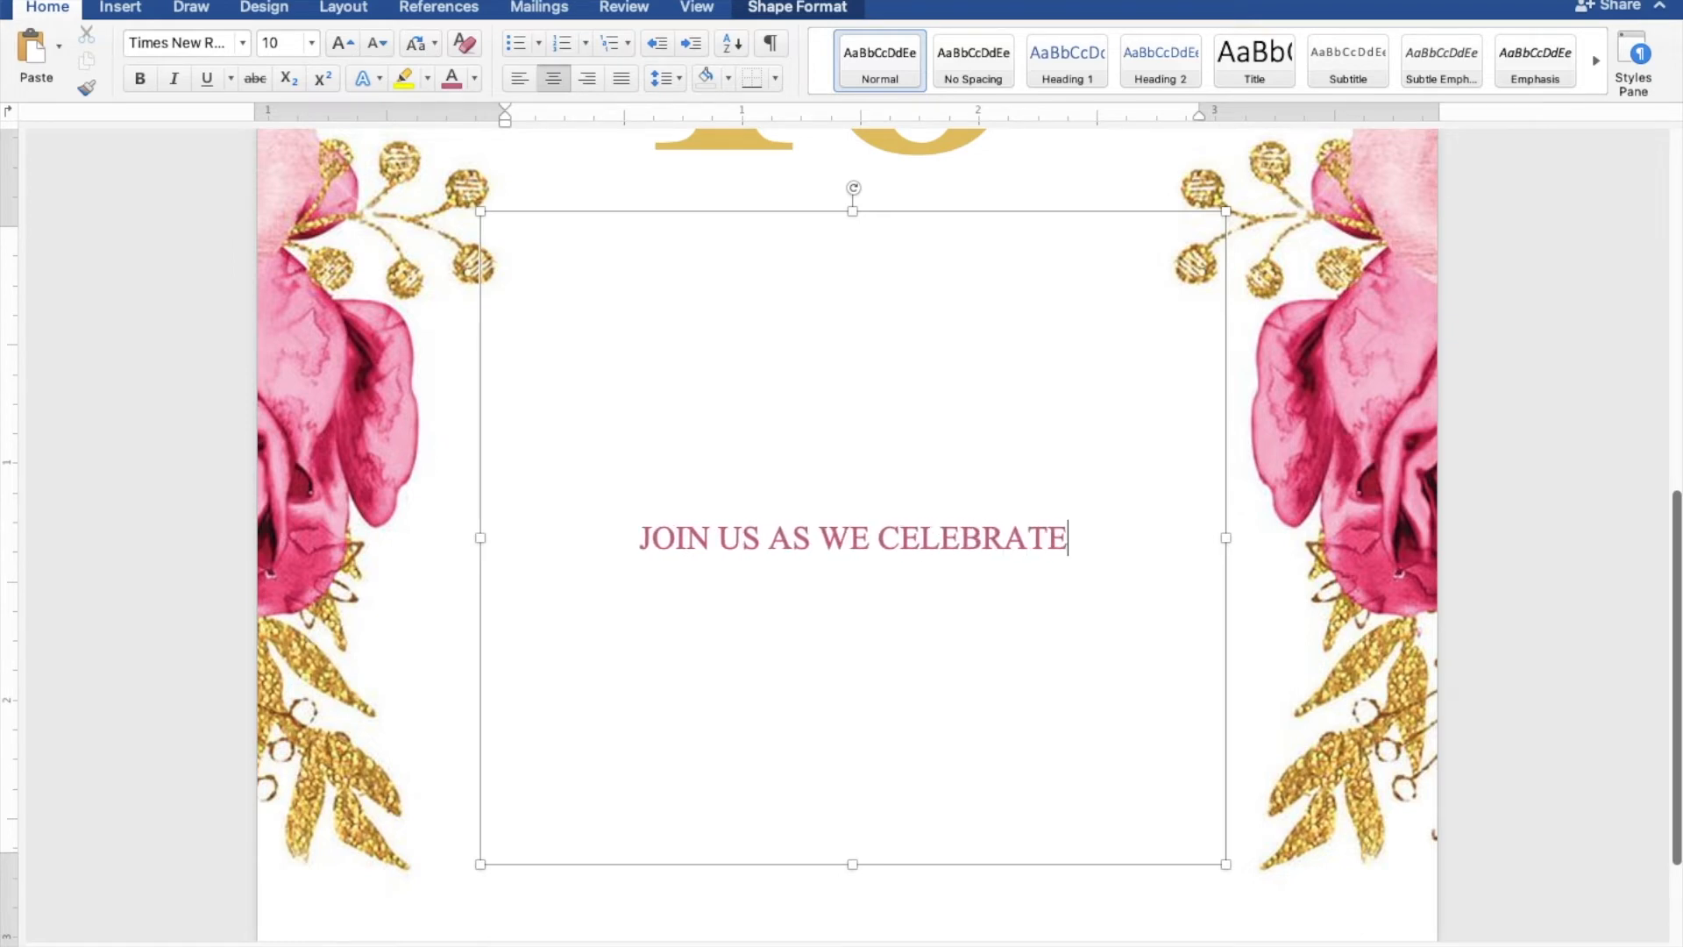
key(Return)
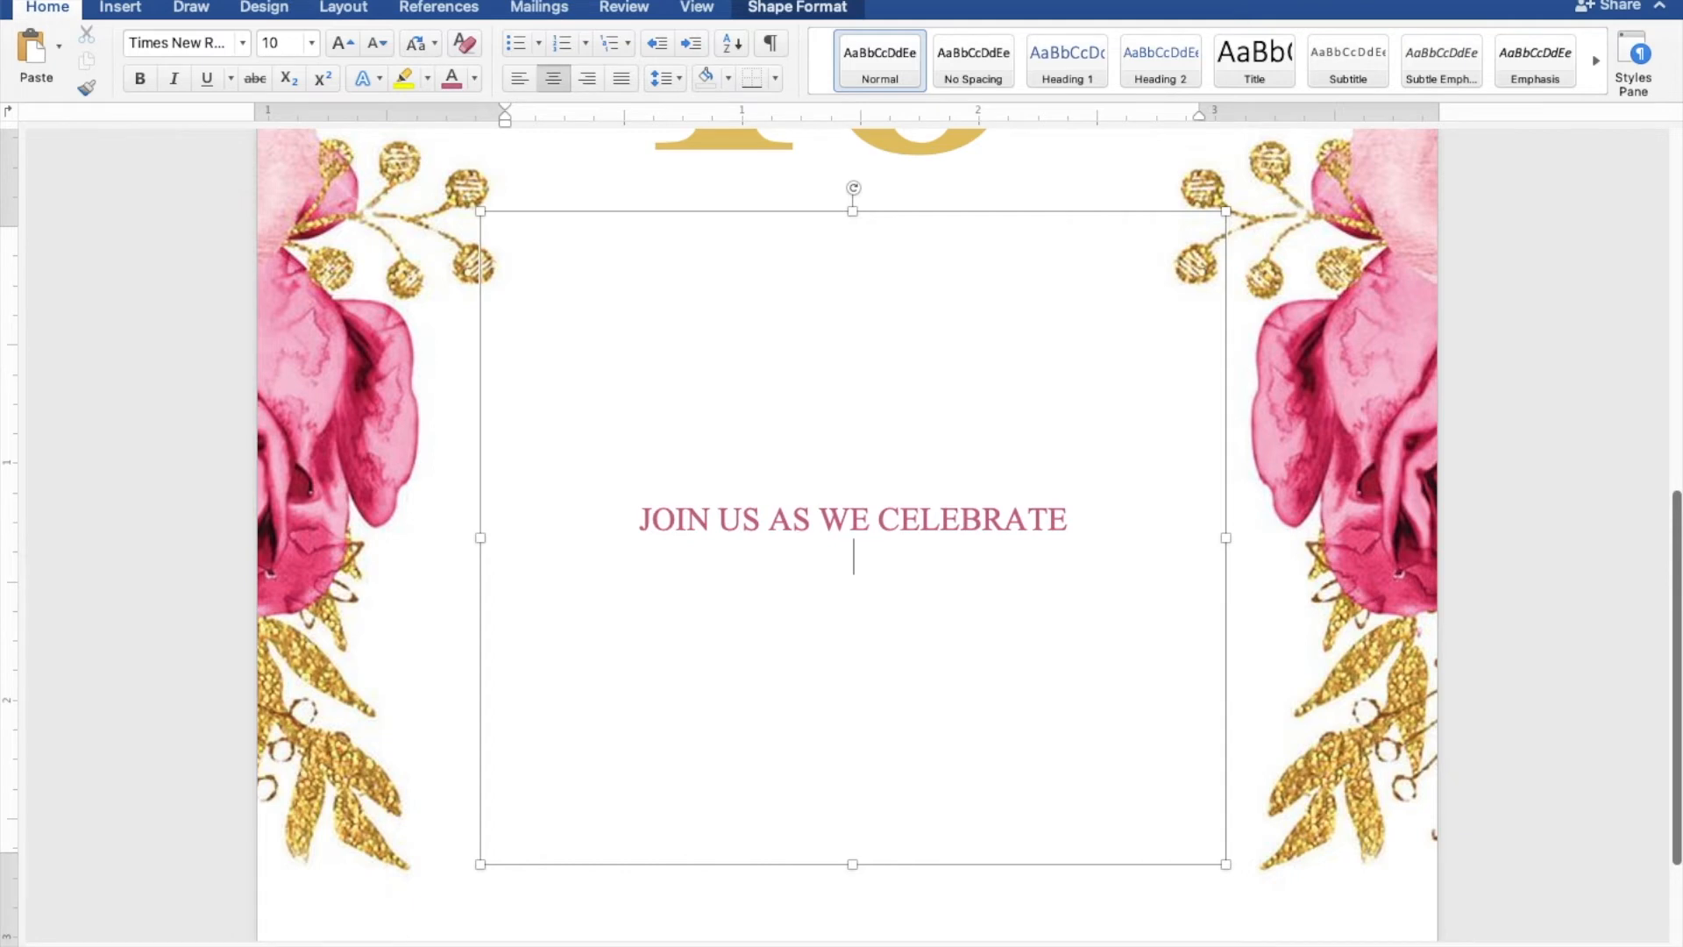
text(THE 18TH BIRTHDAY OF)
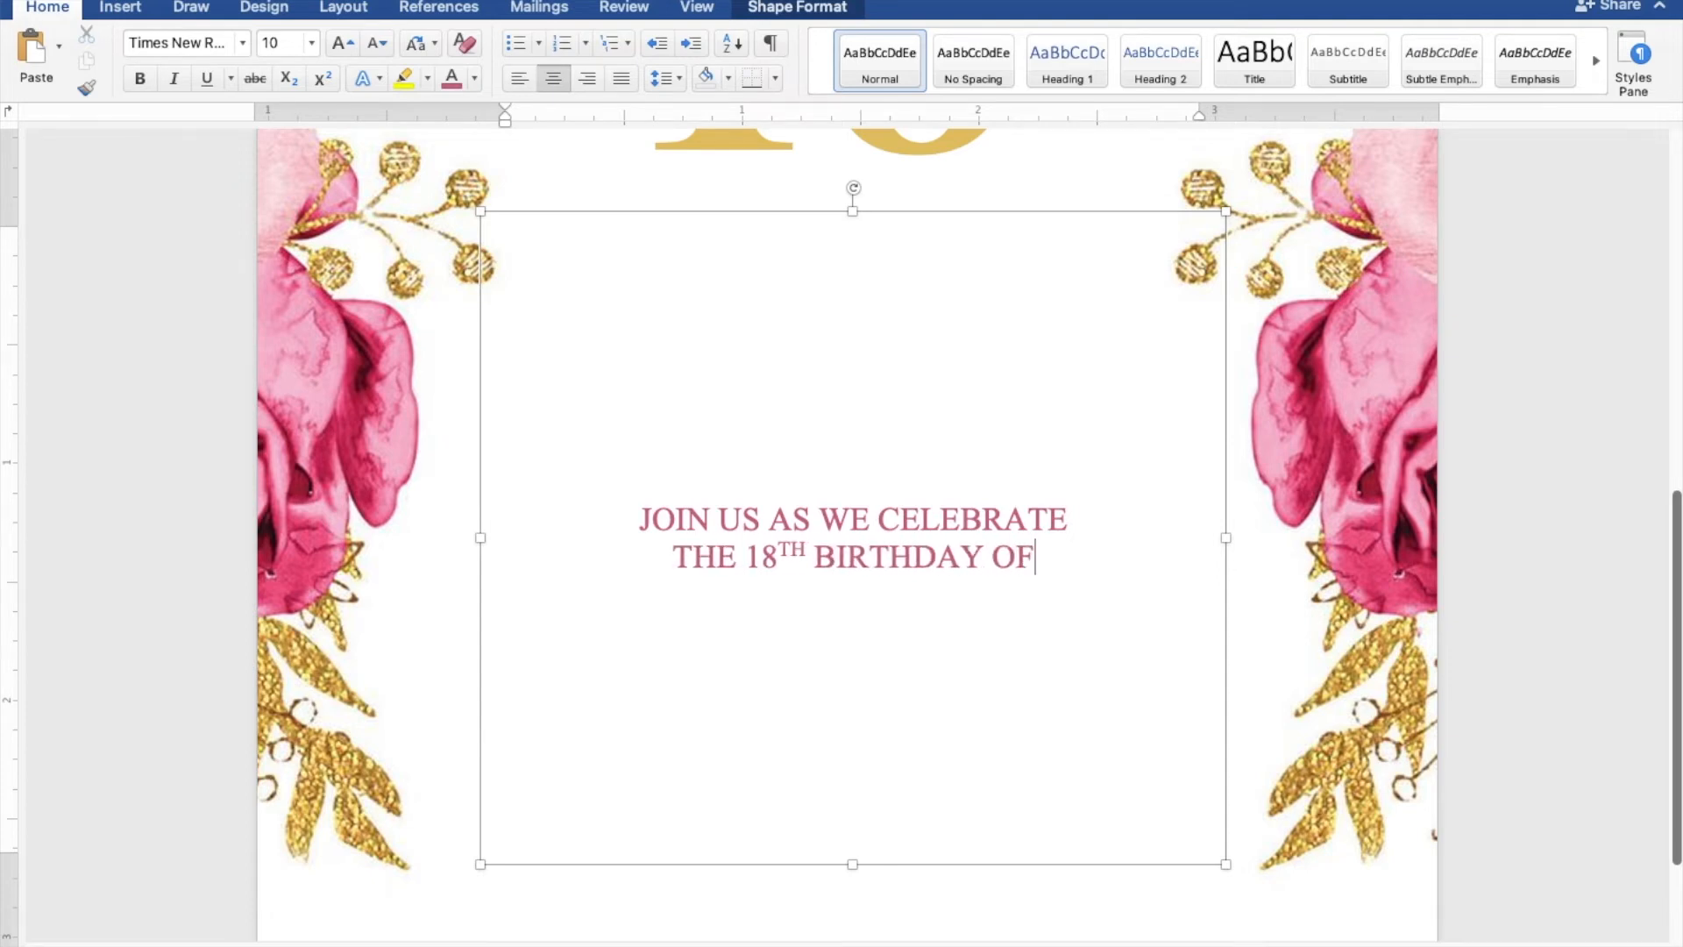
key(Return)
key(Return)
key(Return)
key(Return)
key(Return)
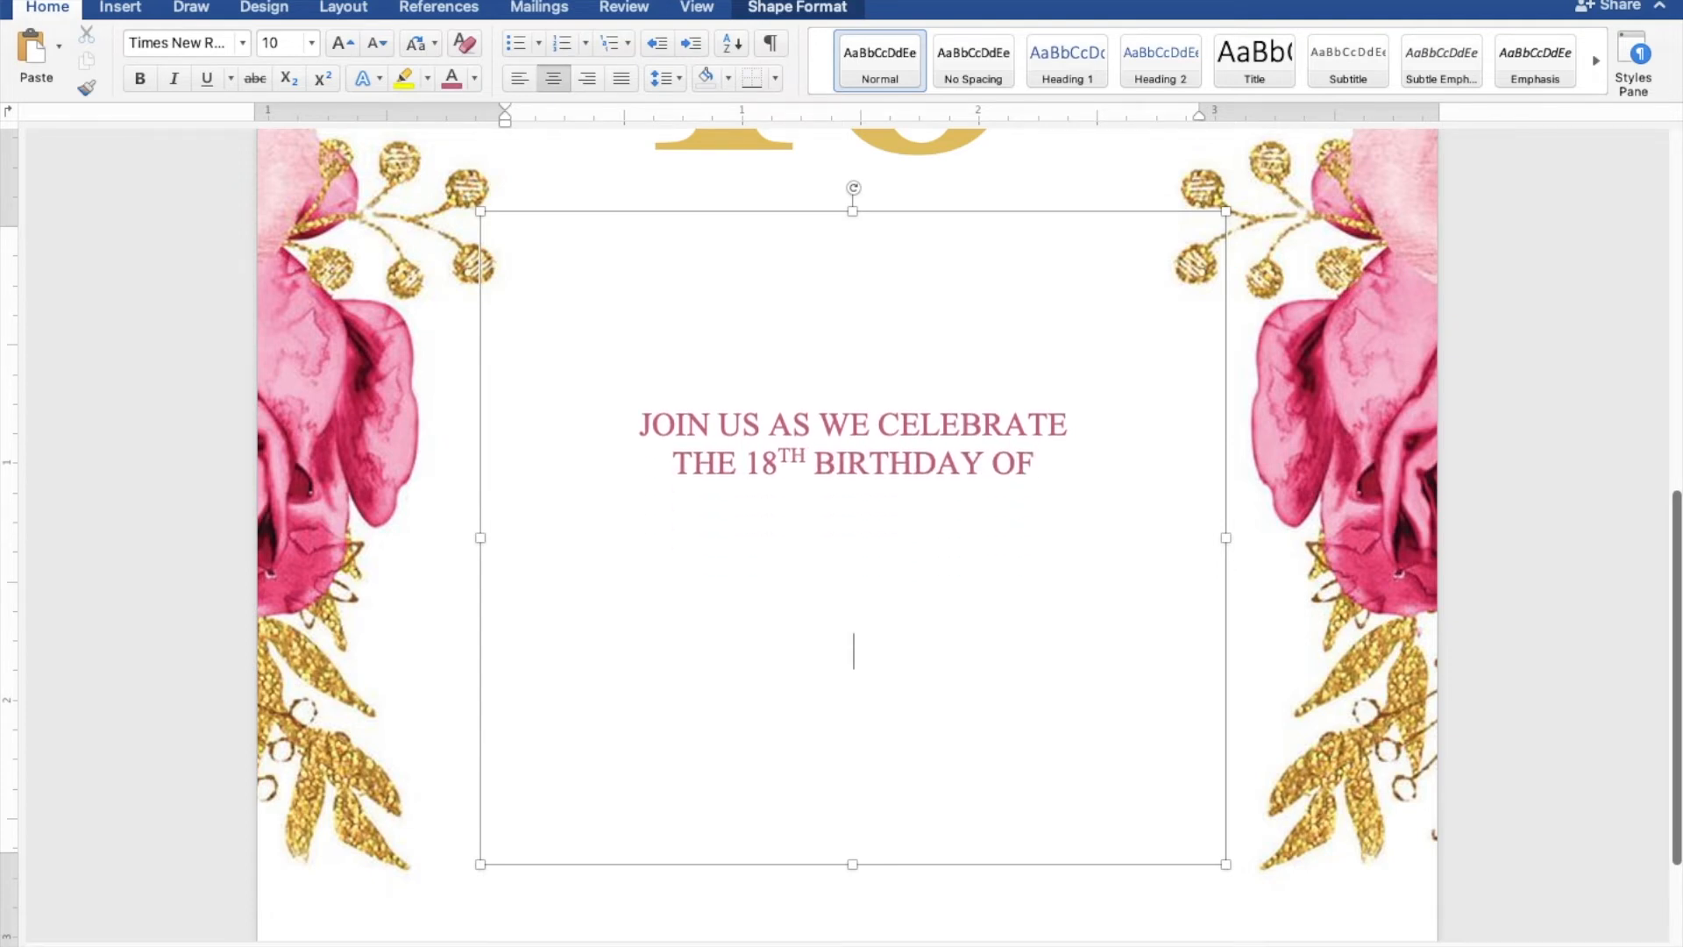
key(Return)
Add the day, date and time lines: SUNDAY, JANUARY 30, 2022, 5:00 TO 8:00 PM
text(SU)
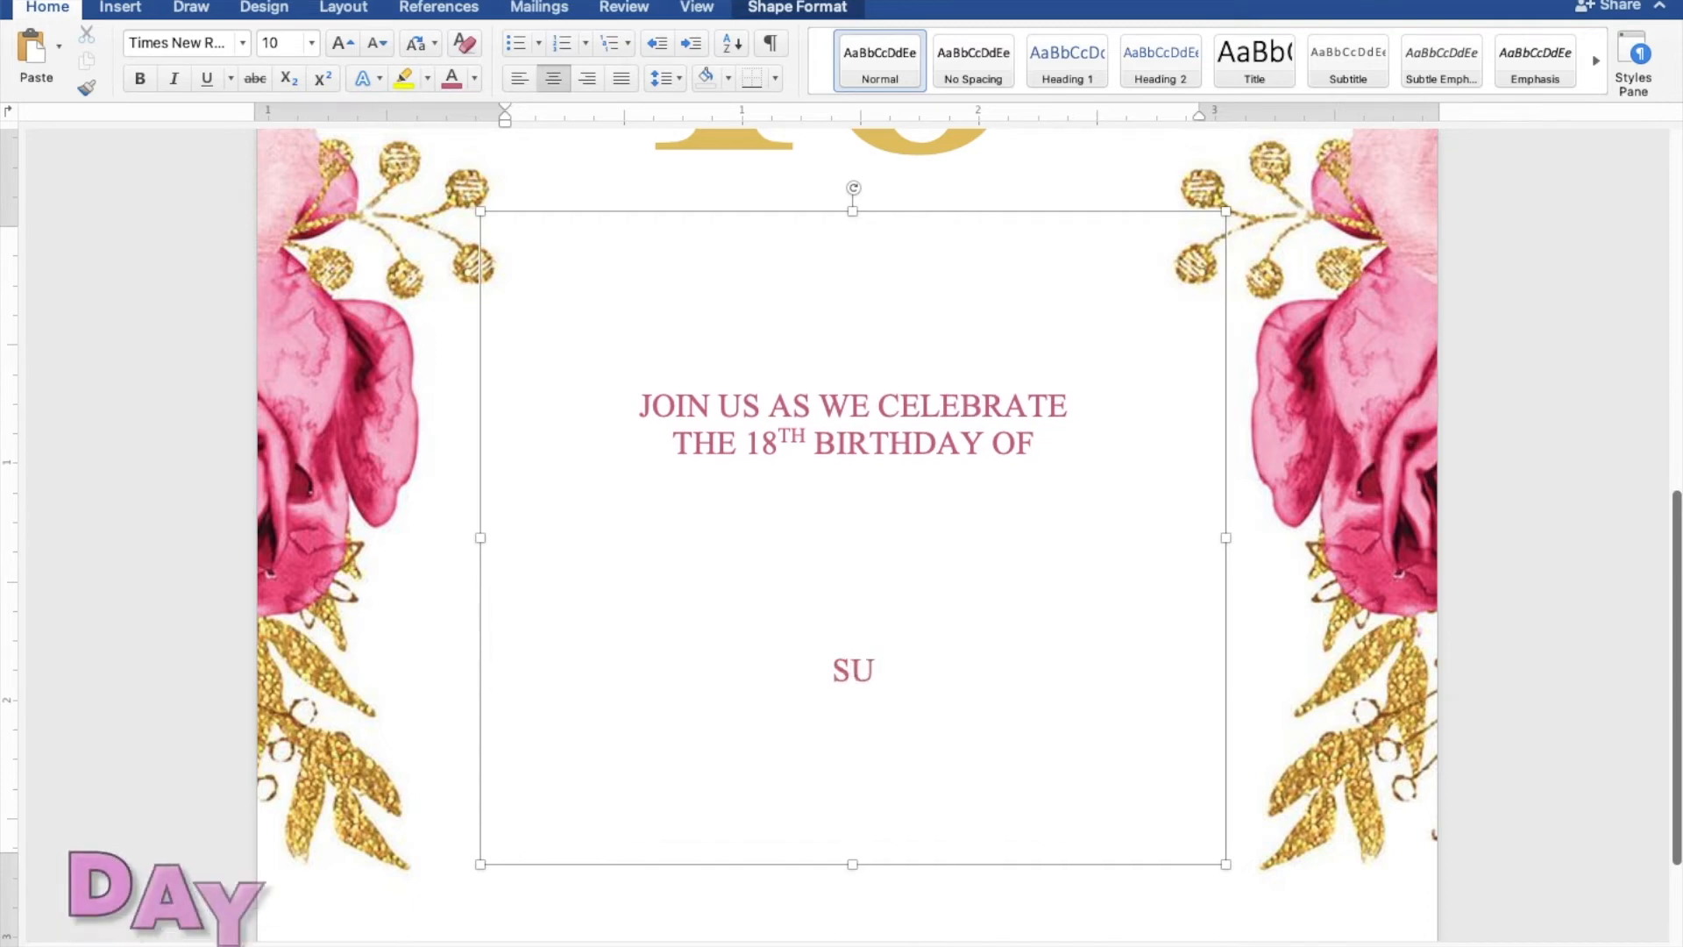
text(NDAY)
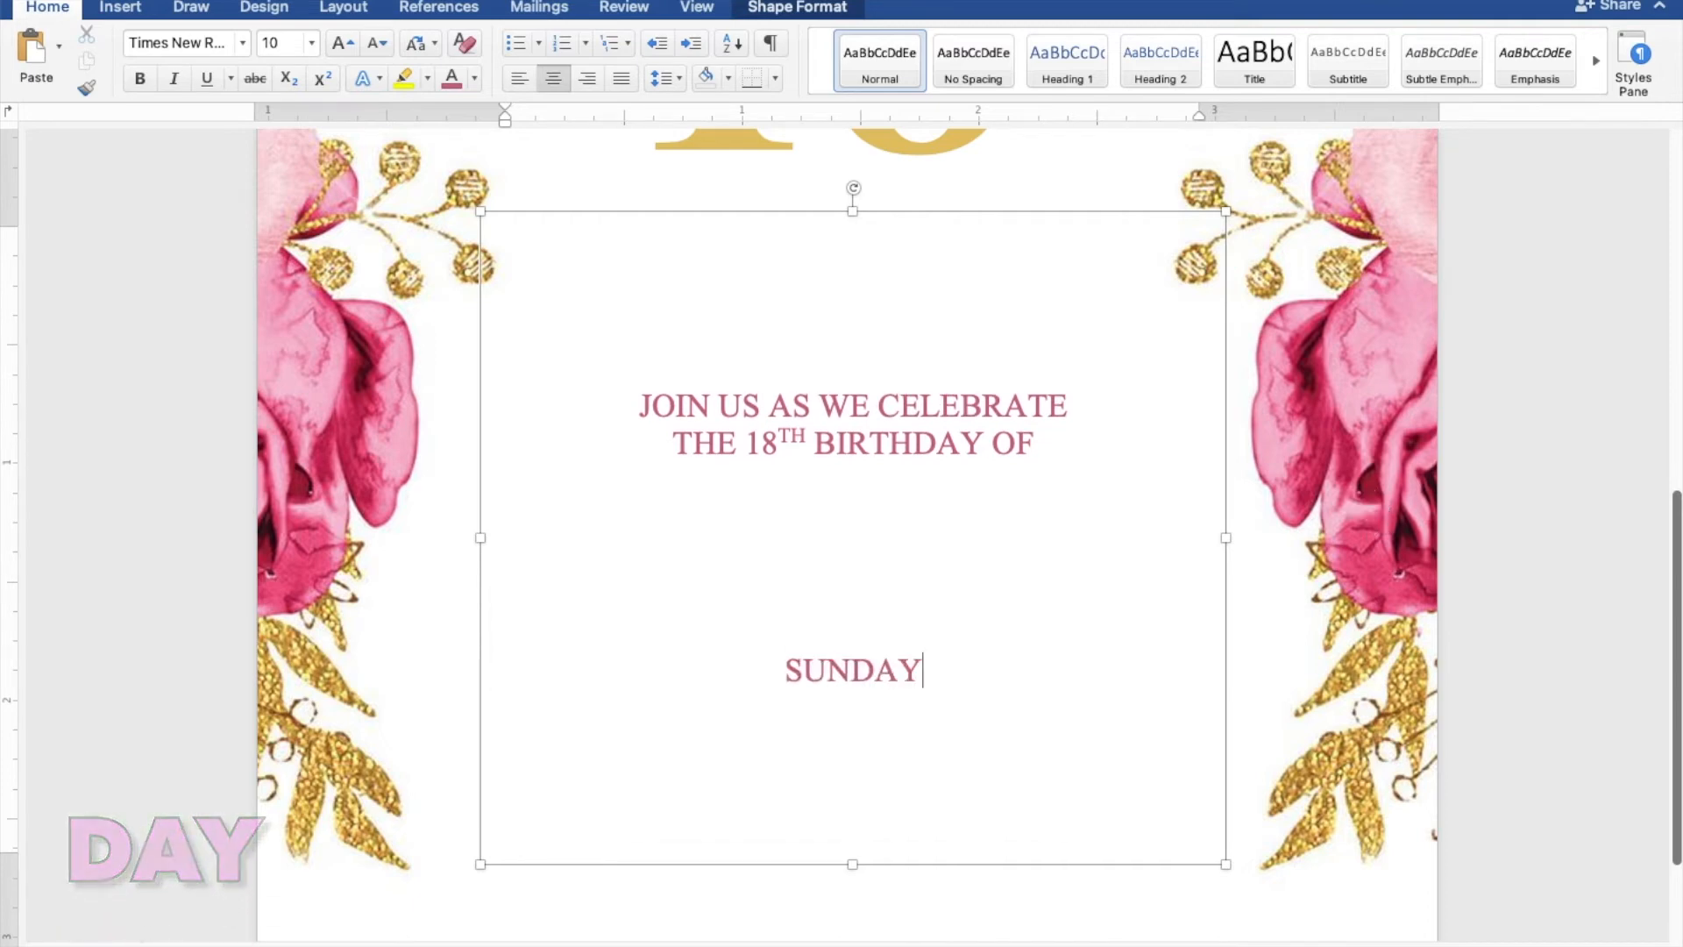
key(Return)
text(JANU)
key(Return)
text(3)
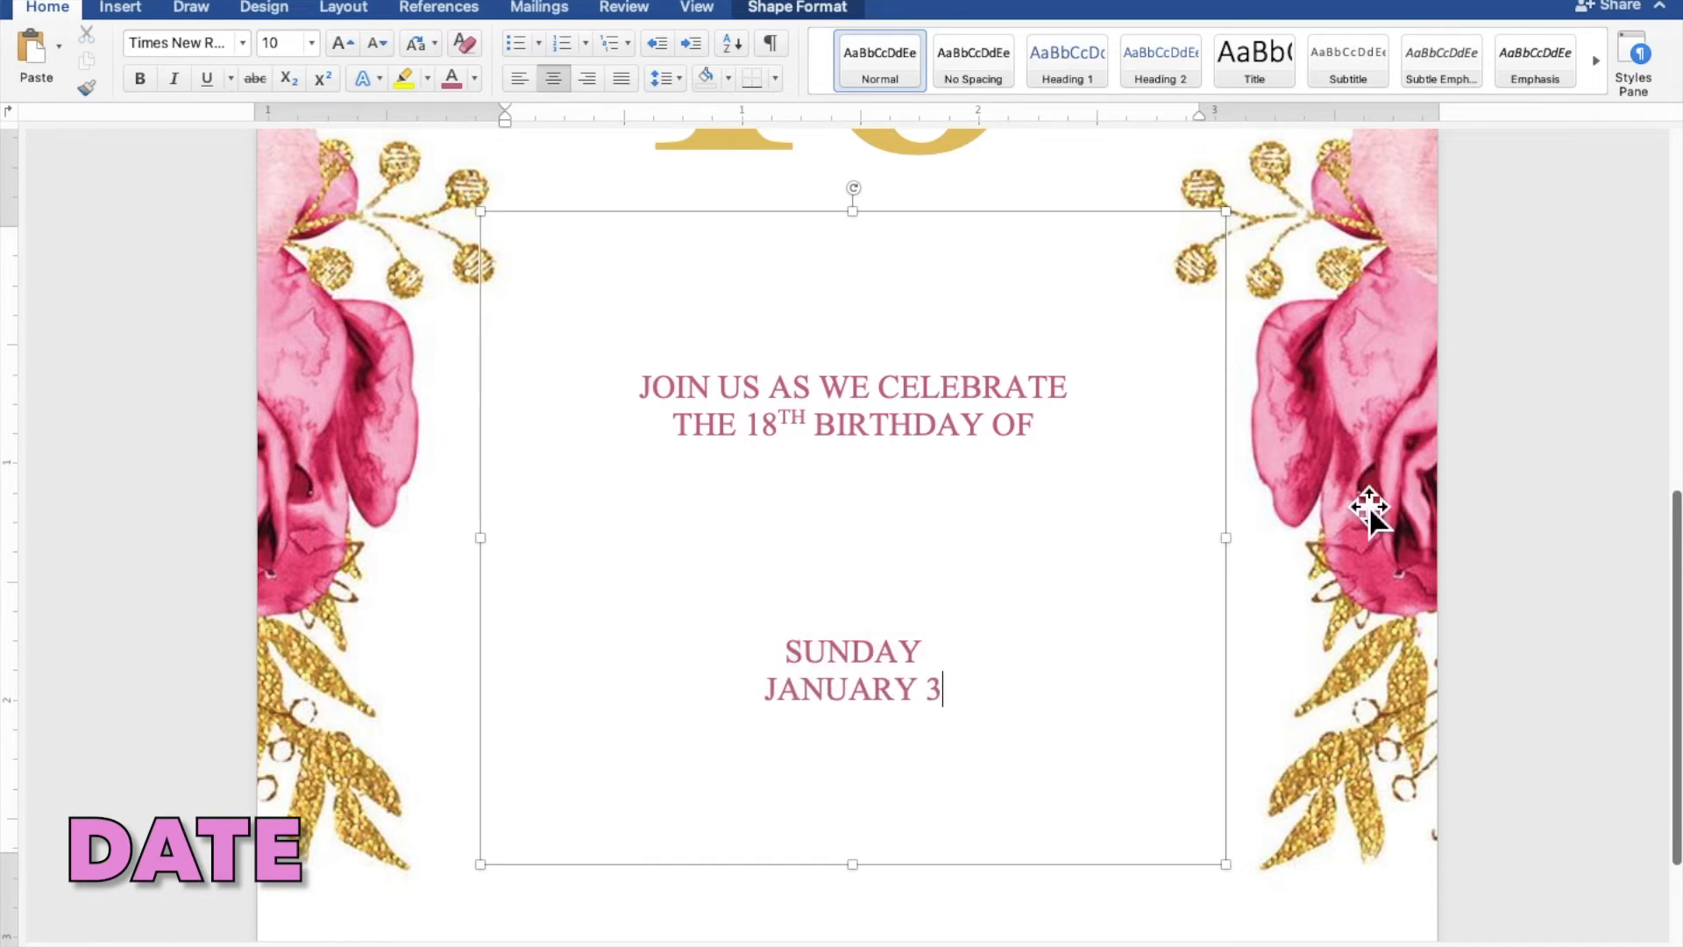
text(0, 2022)
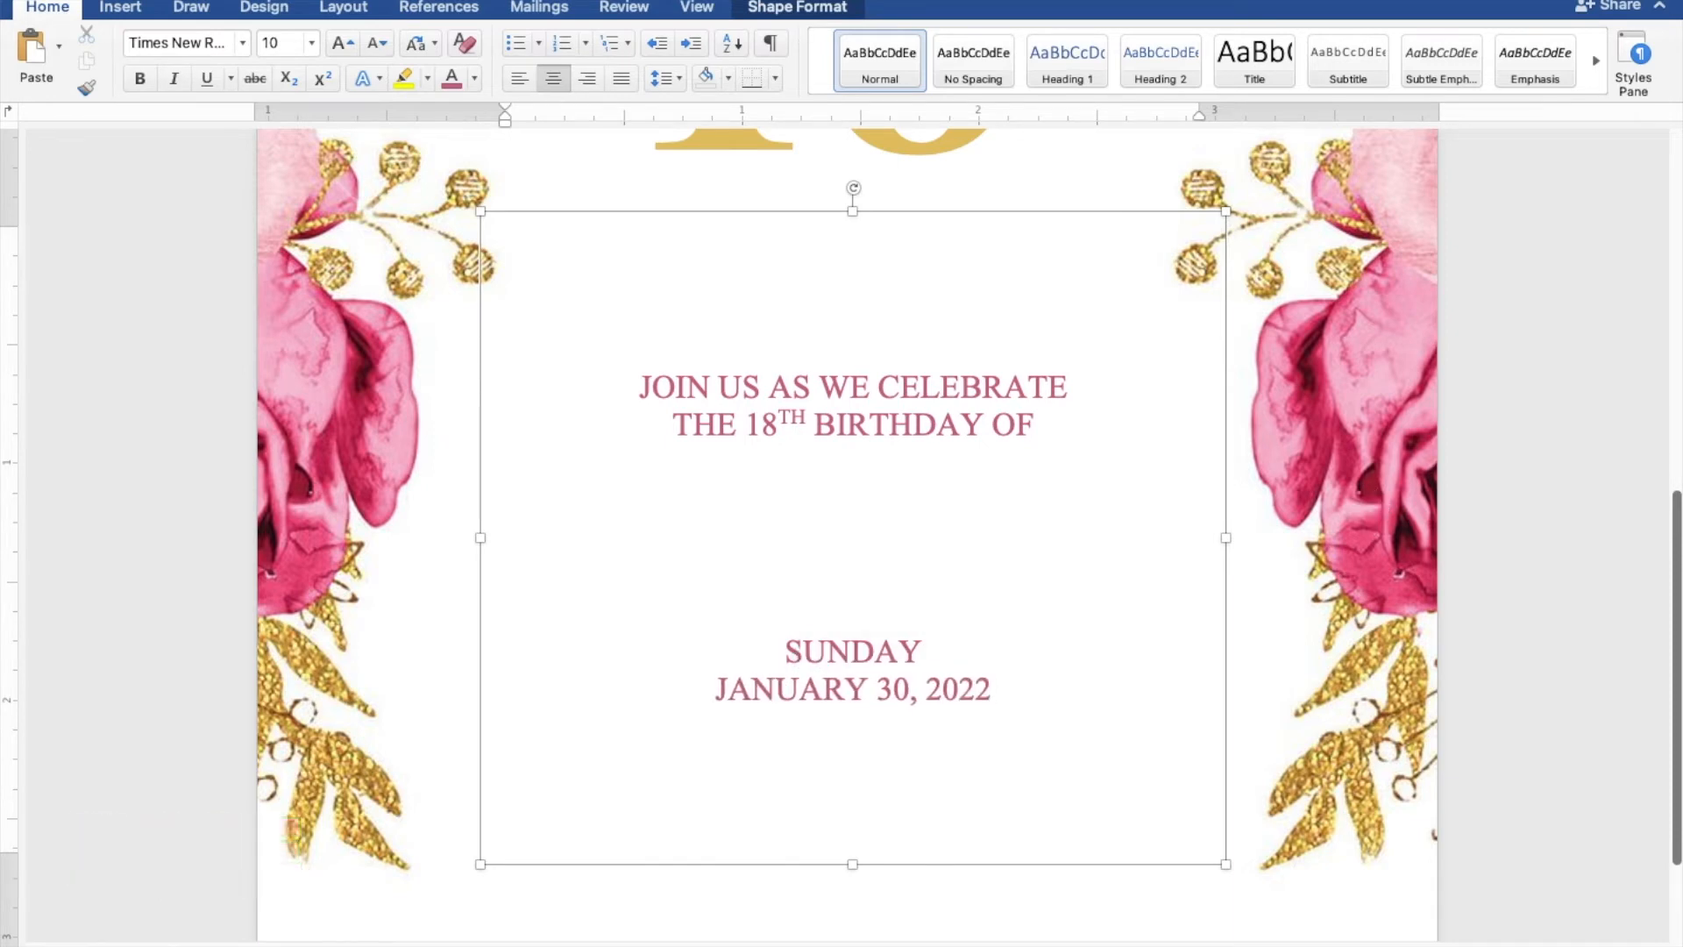
key(Return)
text(5)
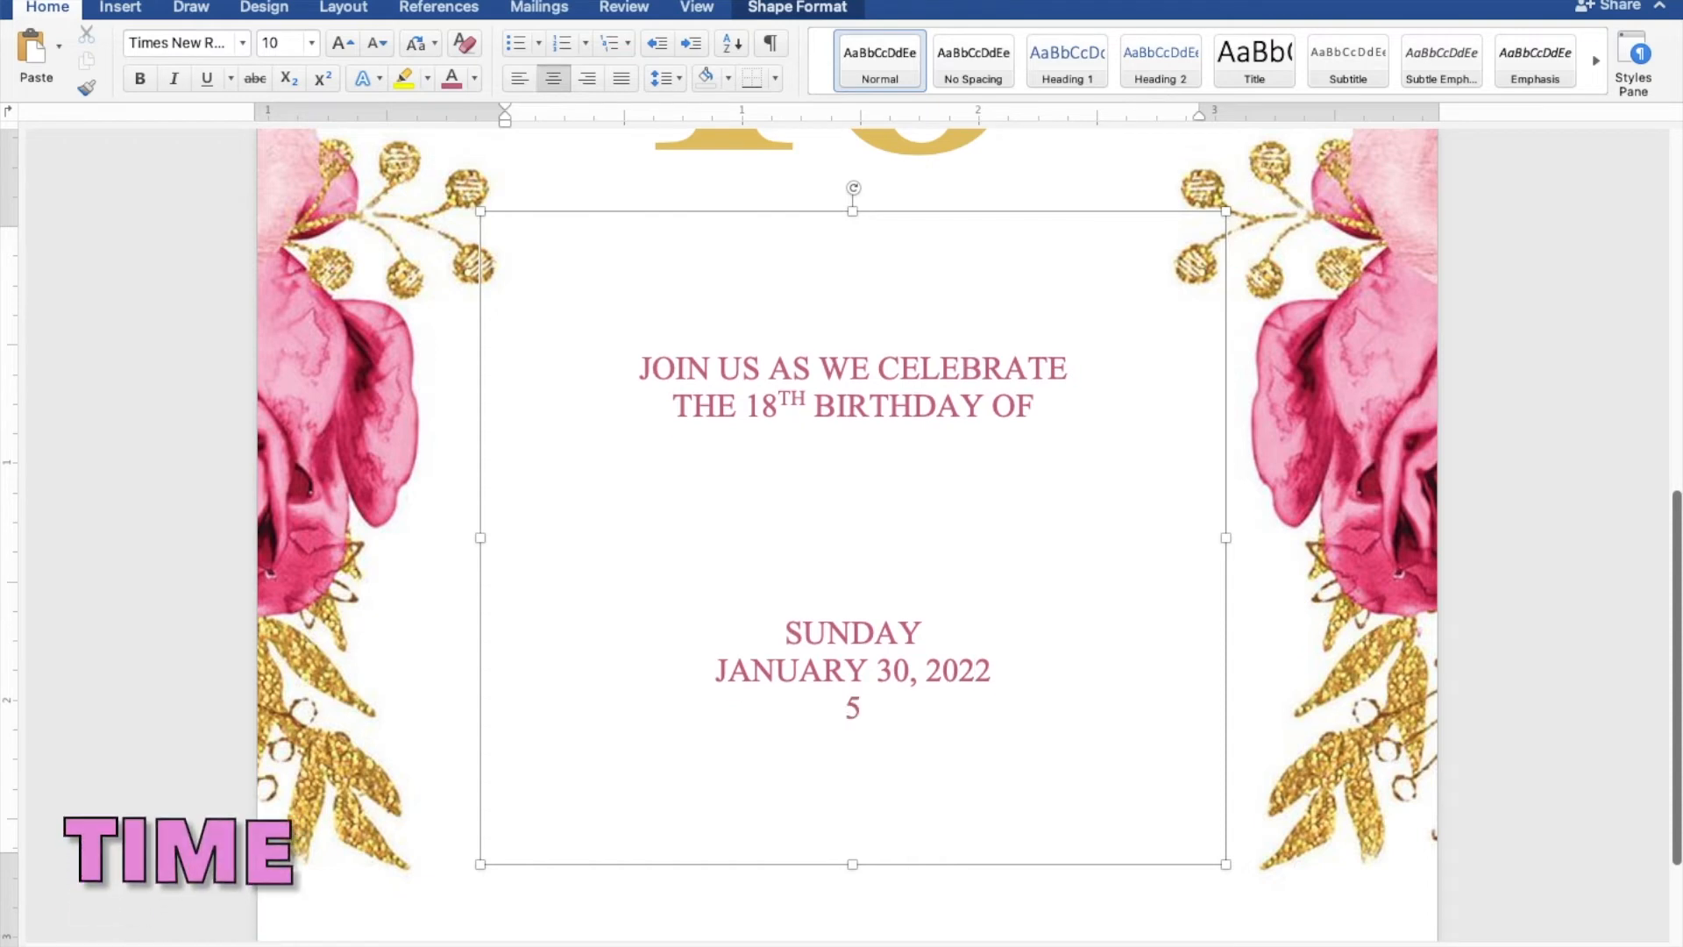
text(:00)
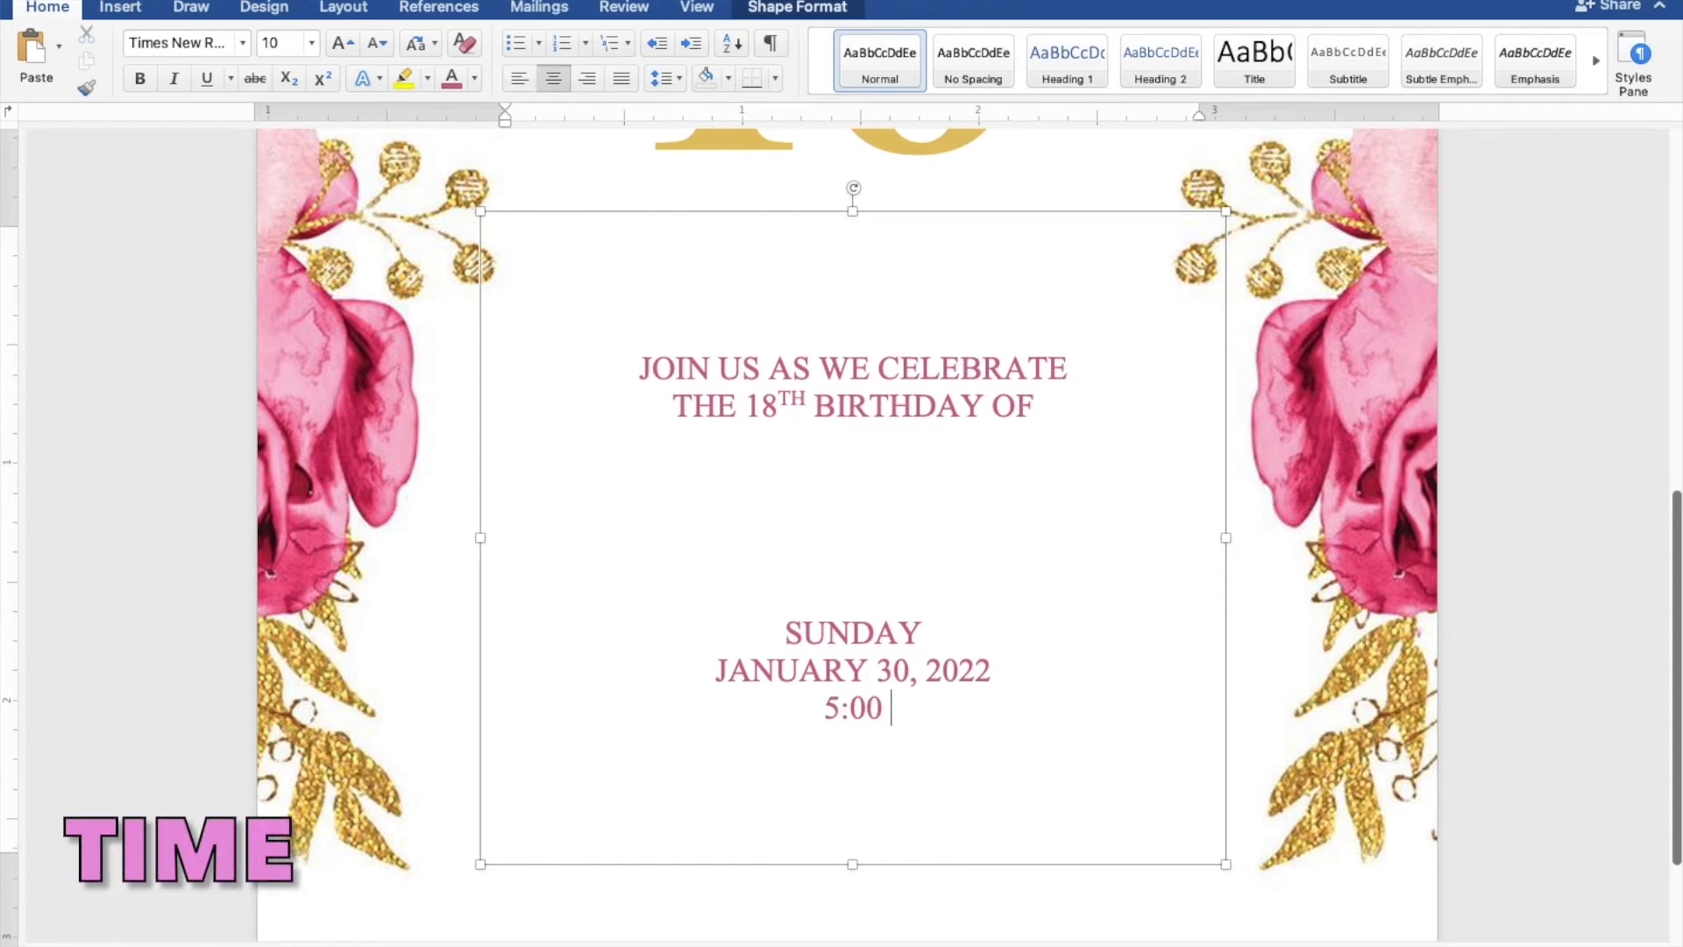
text( TO 8:00)
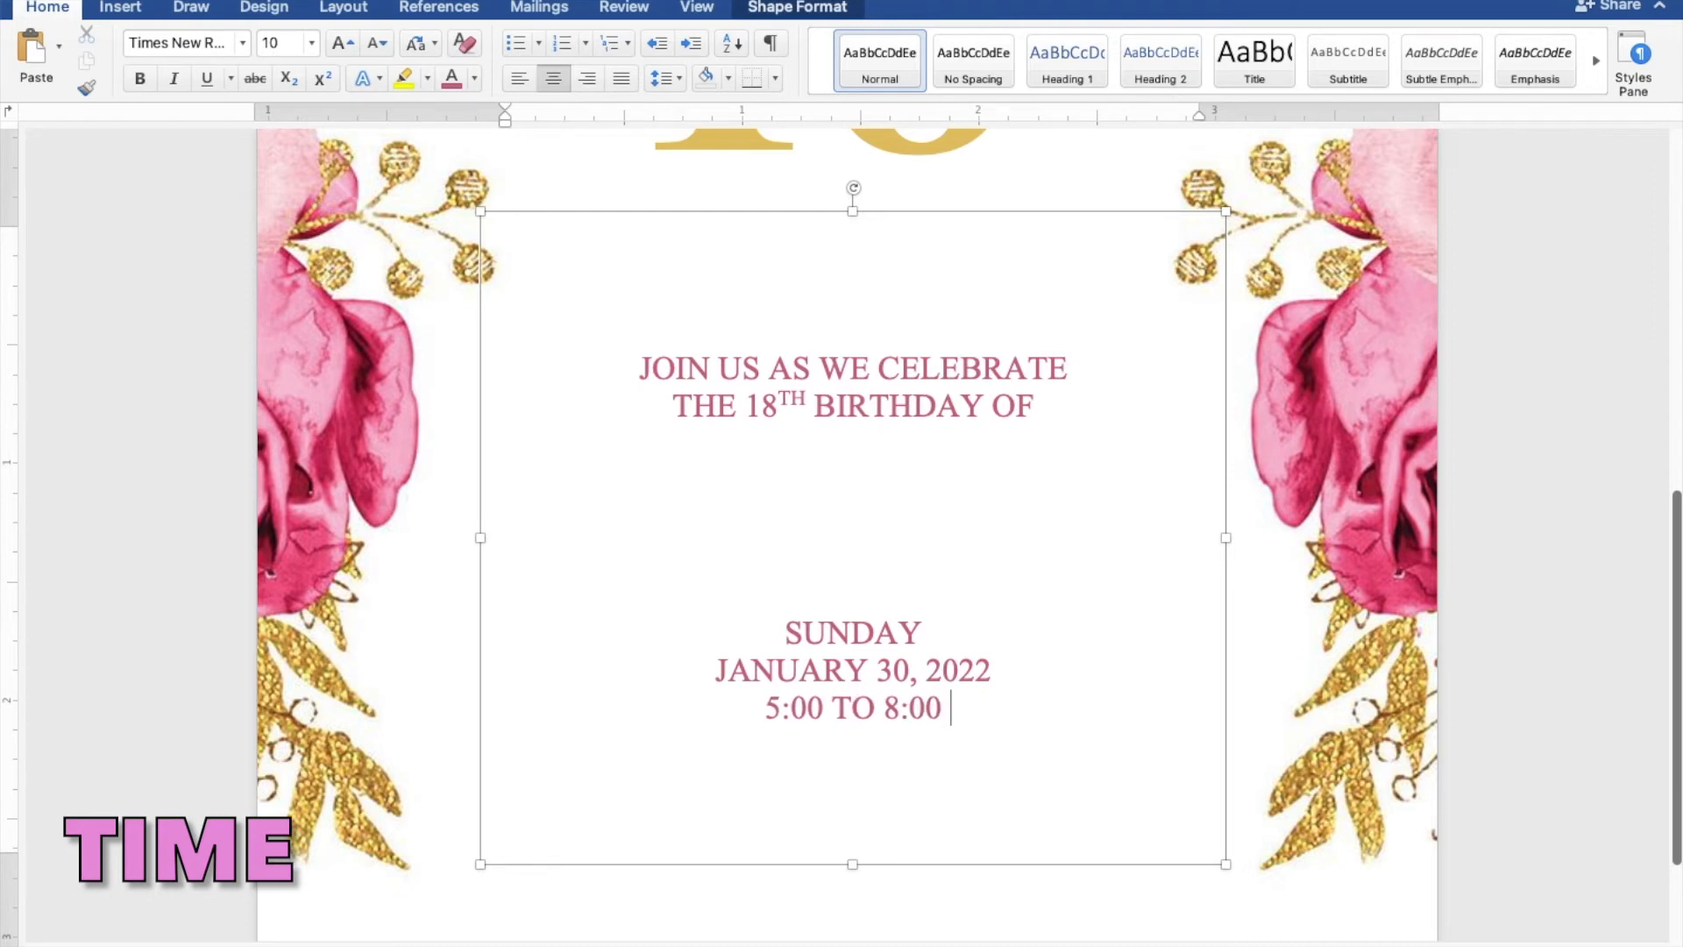
text( PM)
Add the venue lines JAPANESE GARDEN, TONDALIGAN BEACH and DAGUPAN CITY
key(Return)
text(JAPANS)
key(BackSpace)
text(ESE GARDEN)
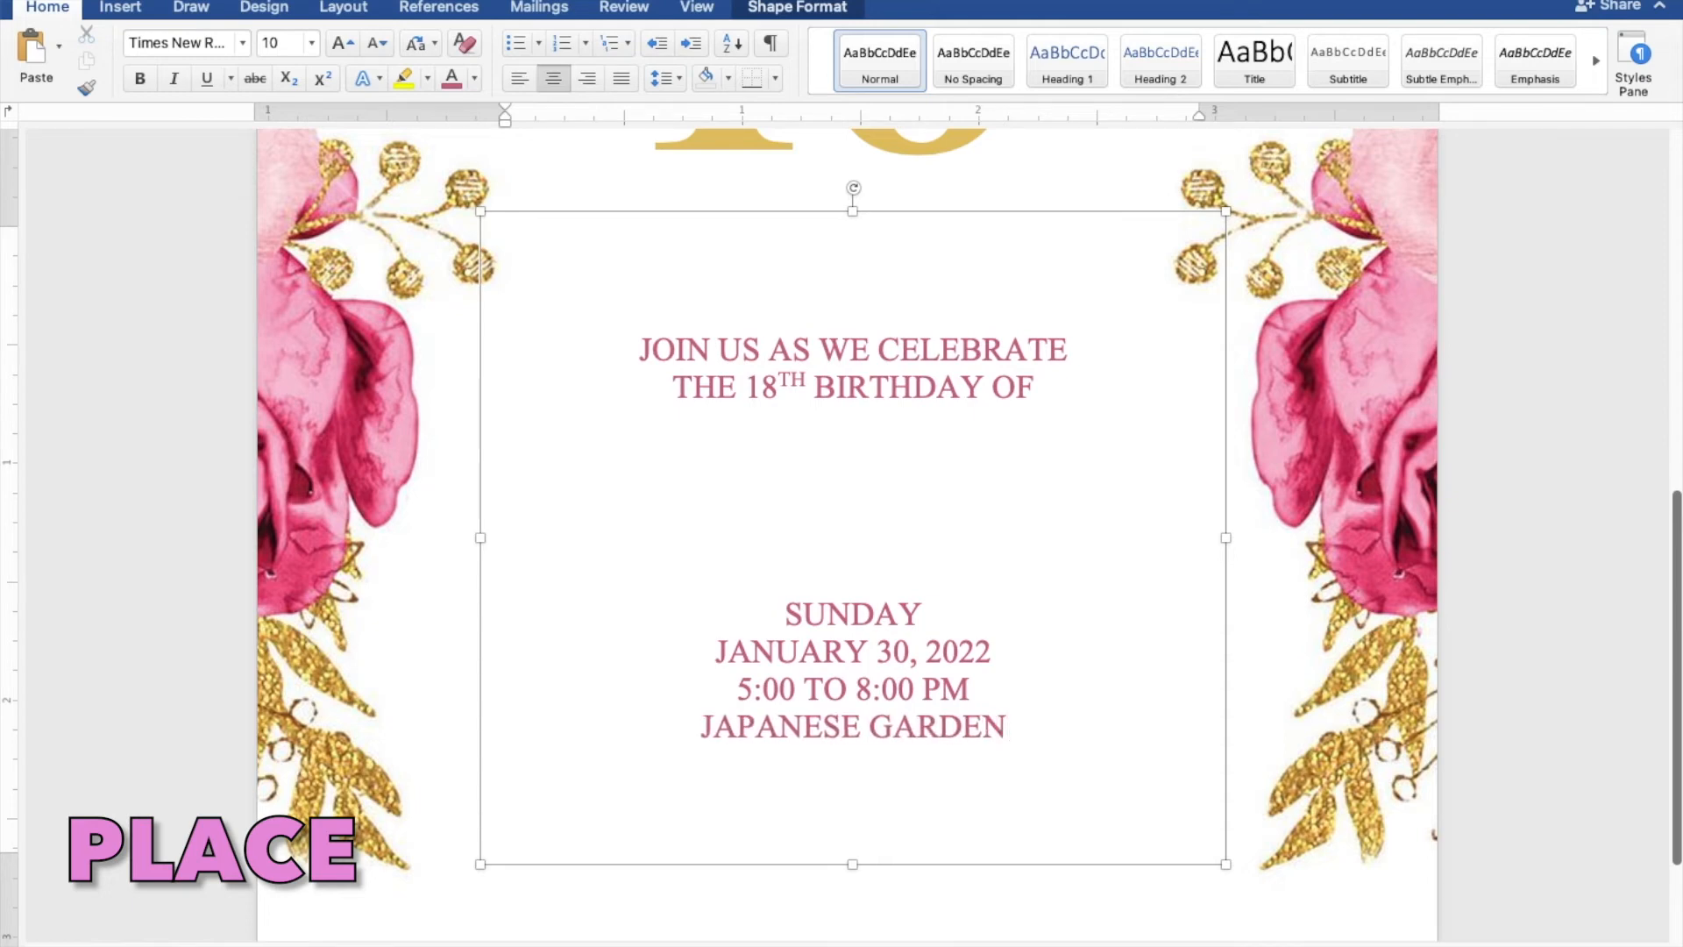
key(Return)
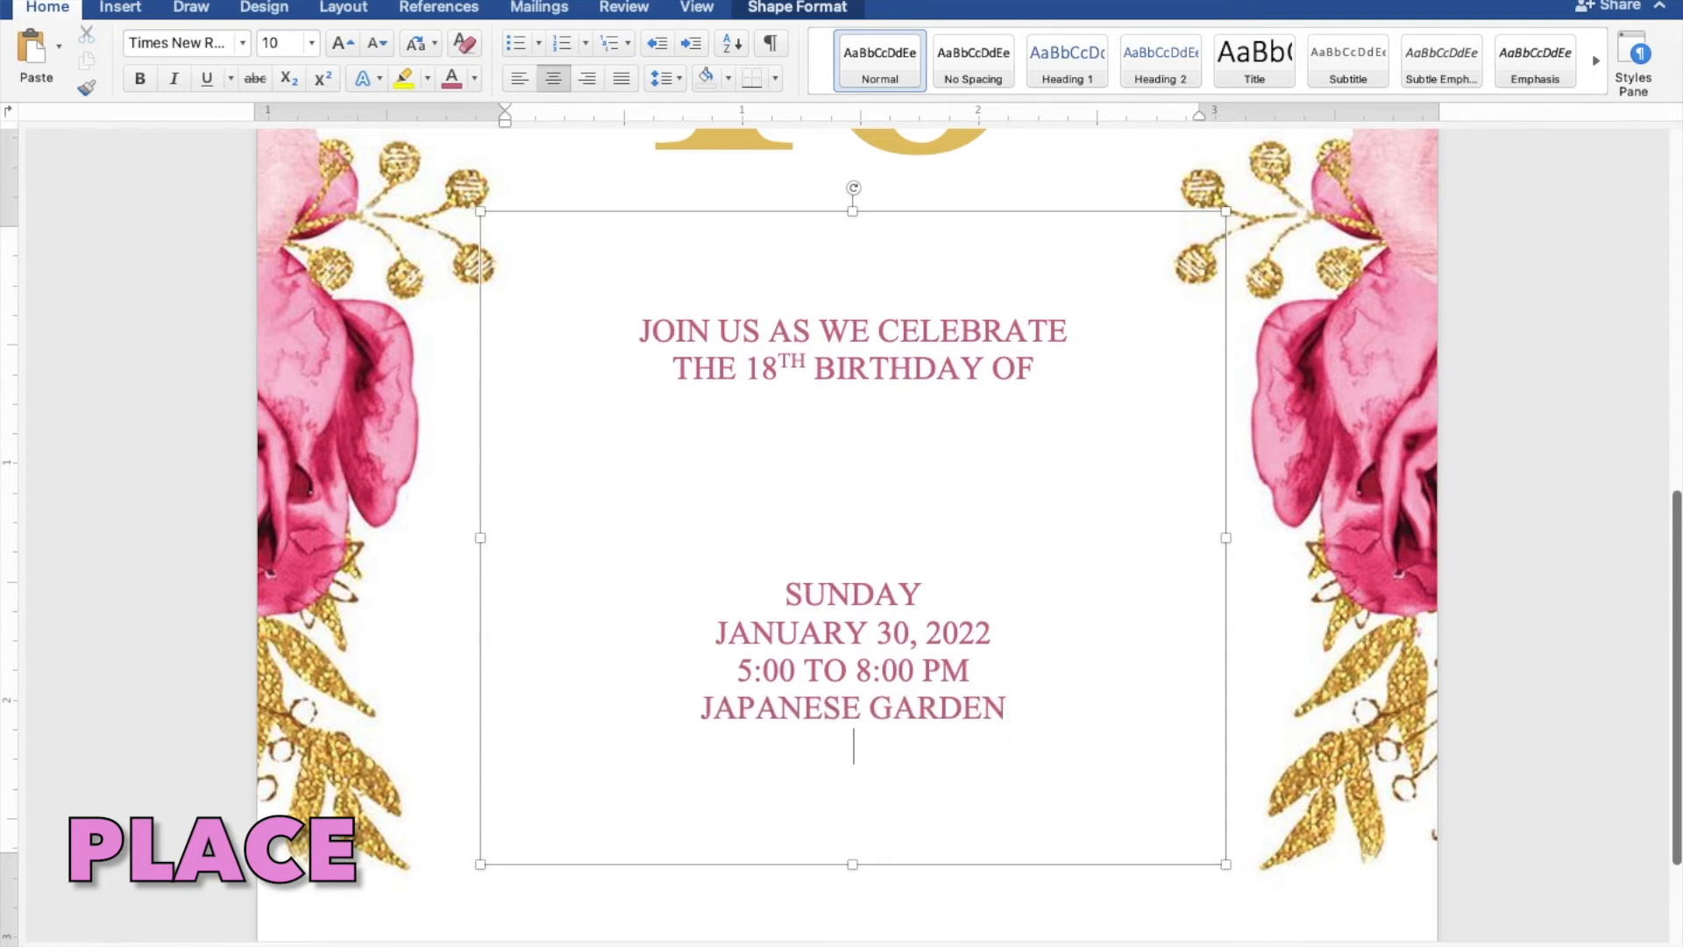
text(TONDALIGAN BEAA)
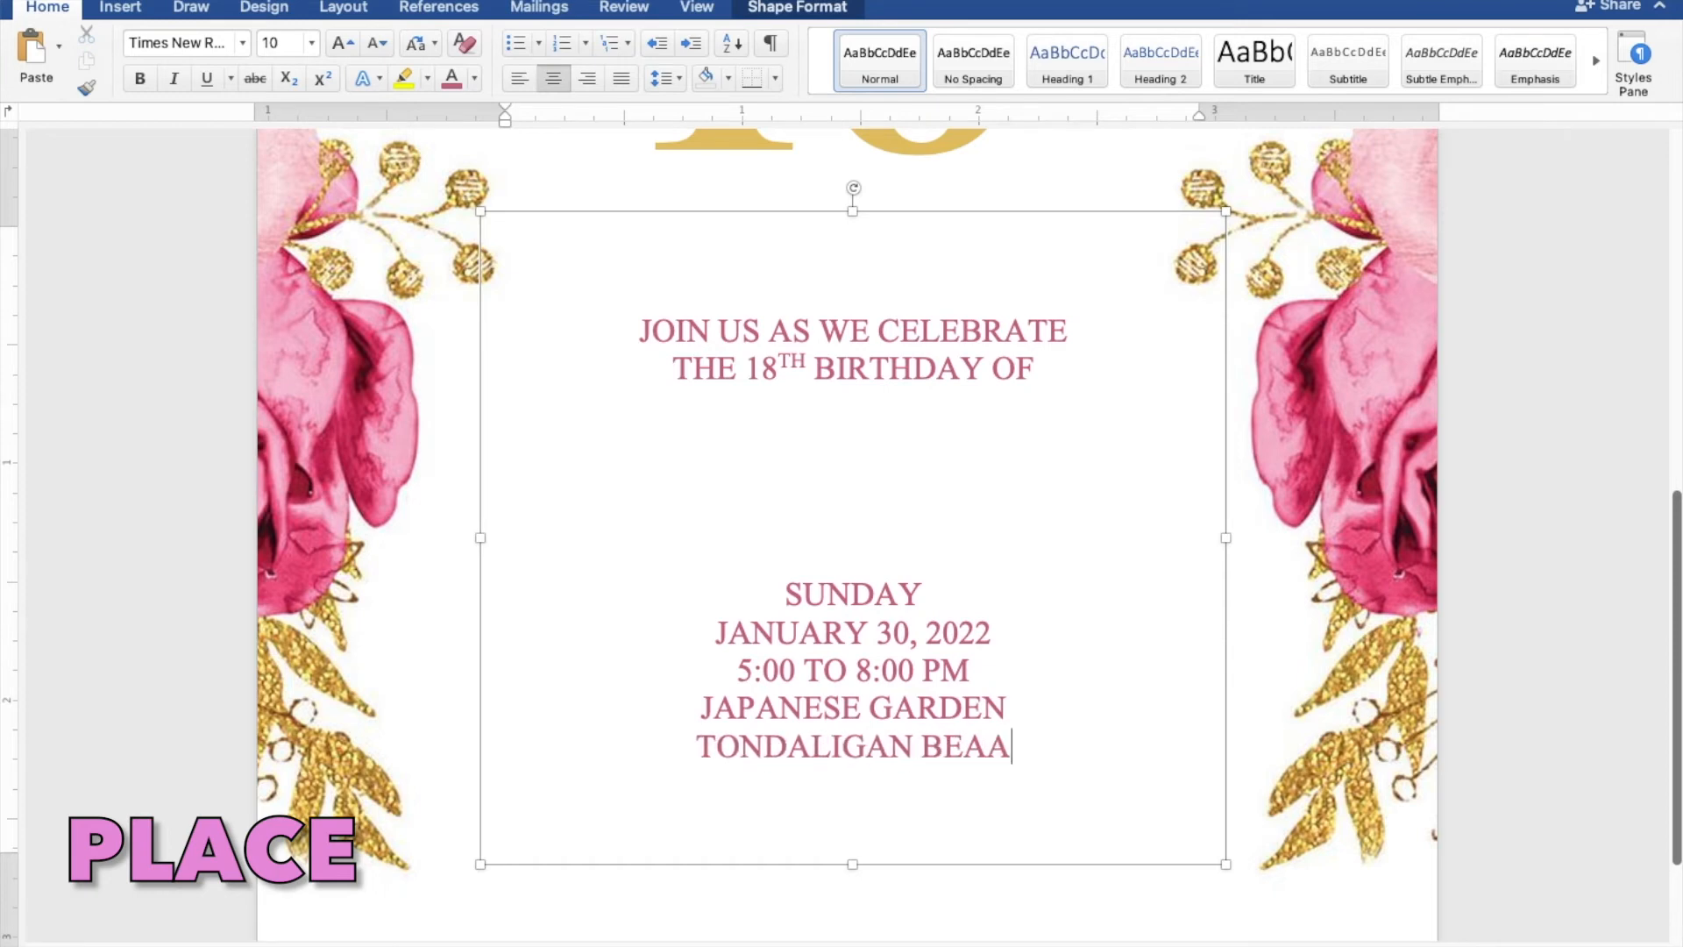
key(BackSpace)
text(CH)
key(Return)
text(DAGUPAN CITY)
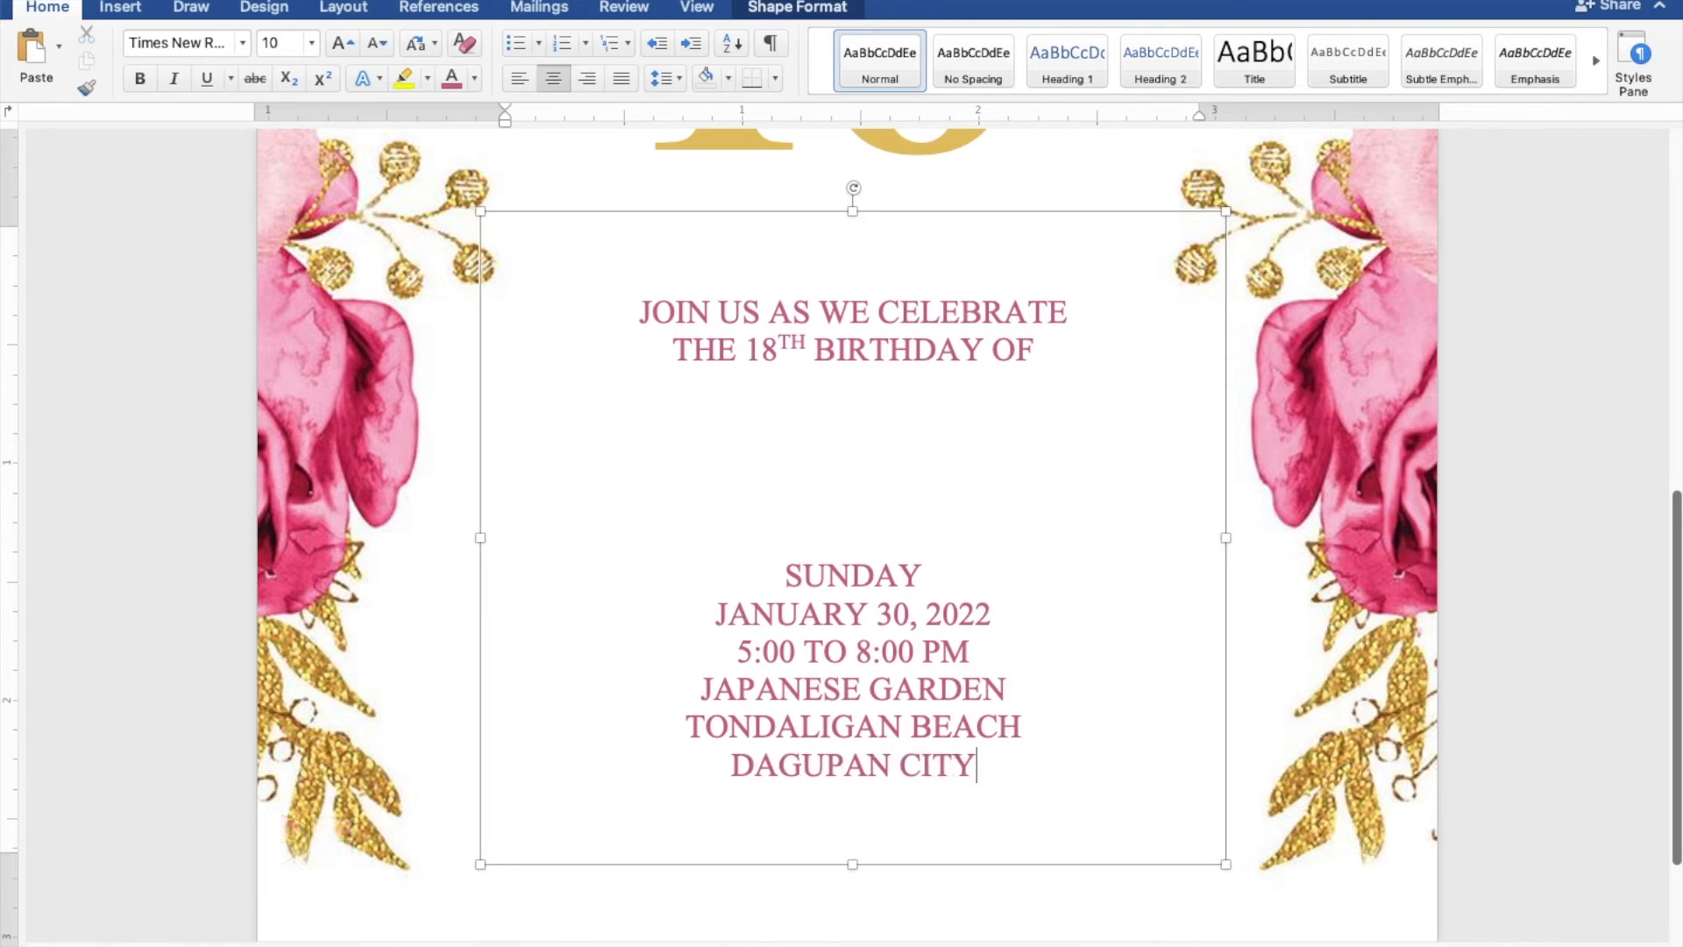
Zoom out to the full page and drag the invitation details box slightly lower
scroll(847, 537, down, 5)
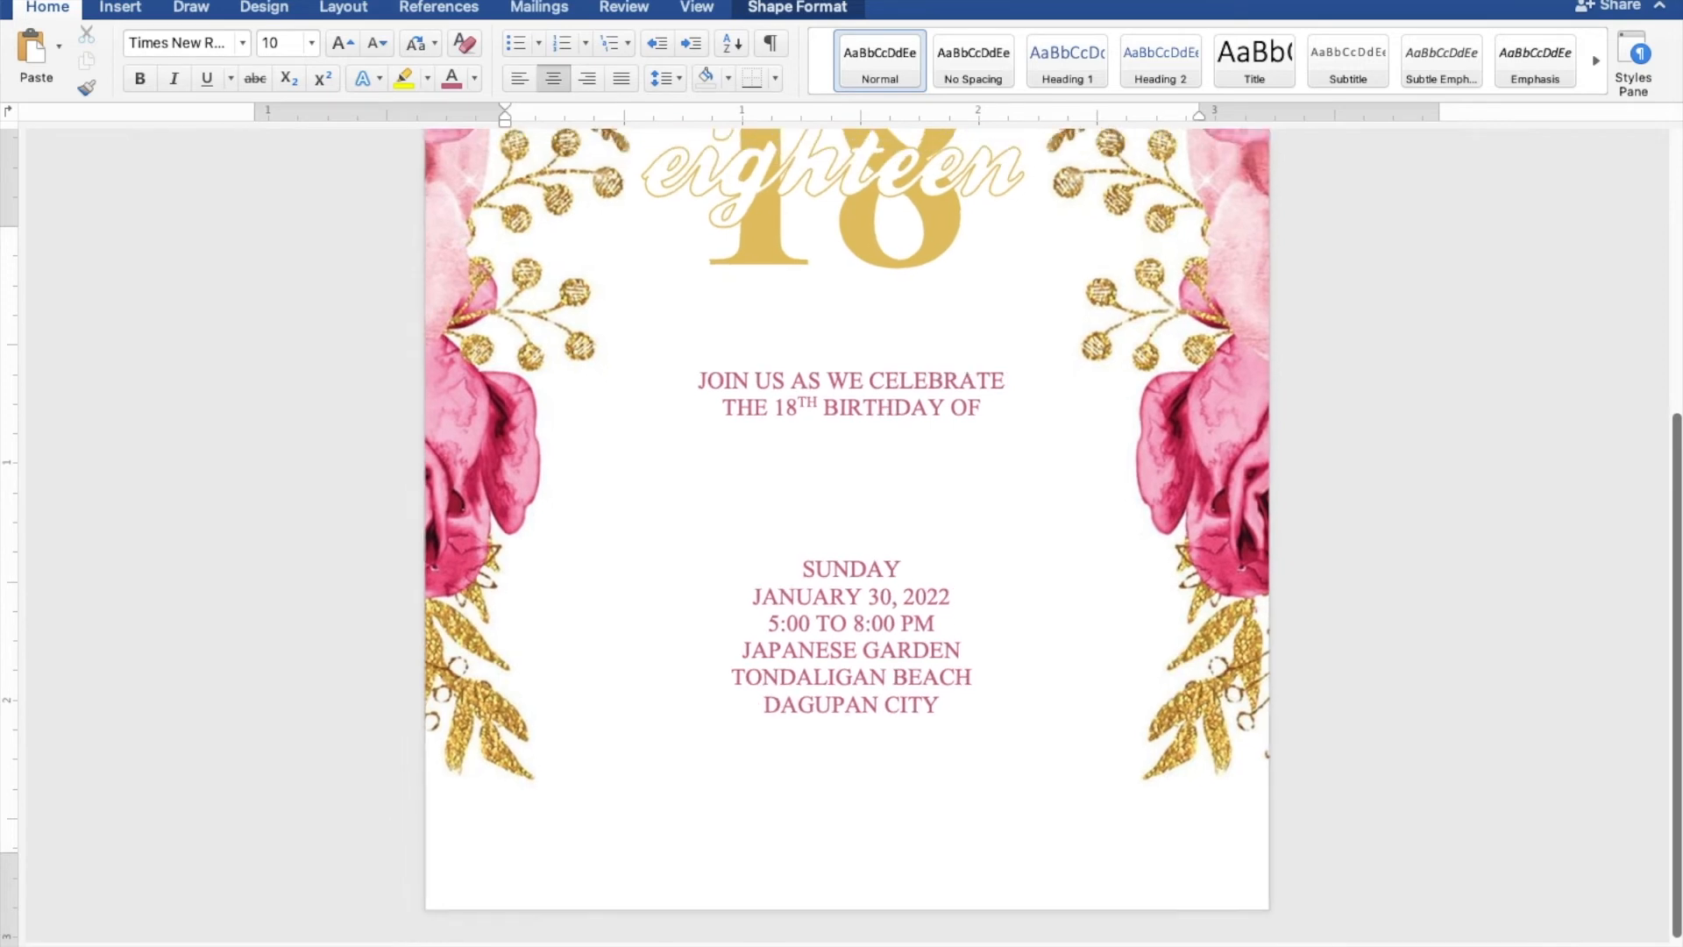
scroll(847, 525, down, 5)
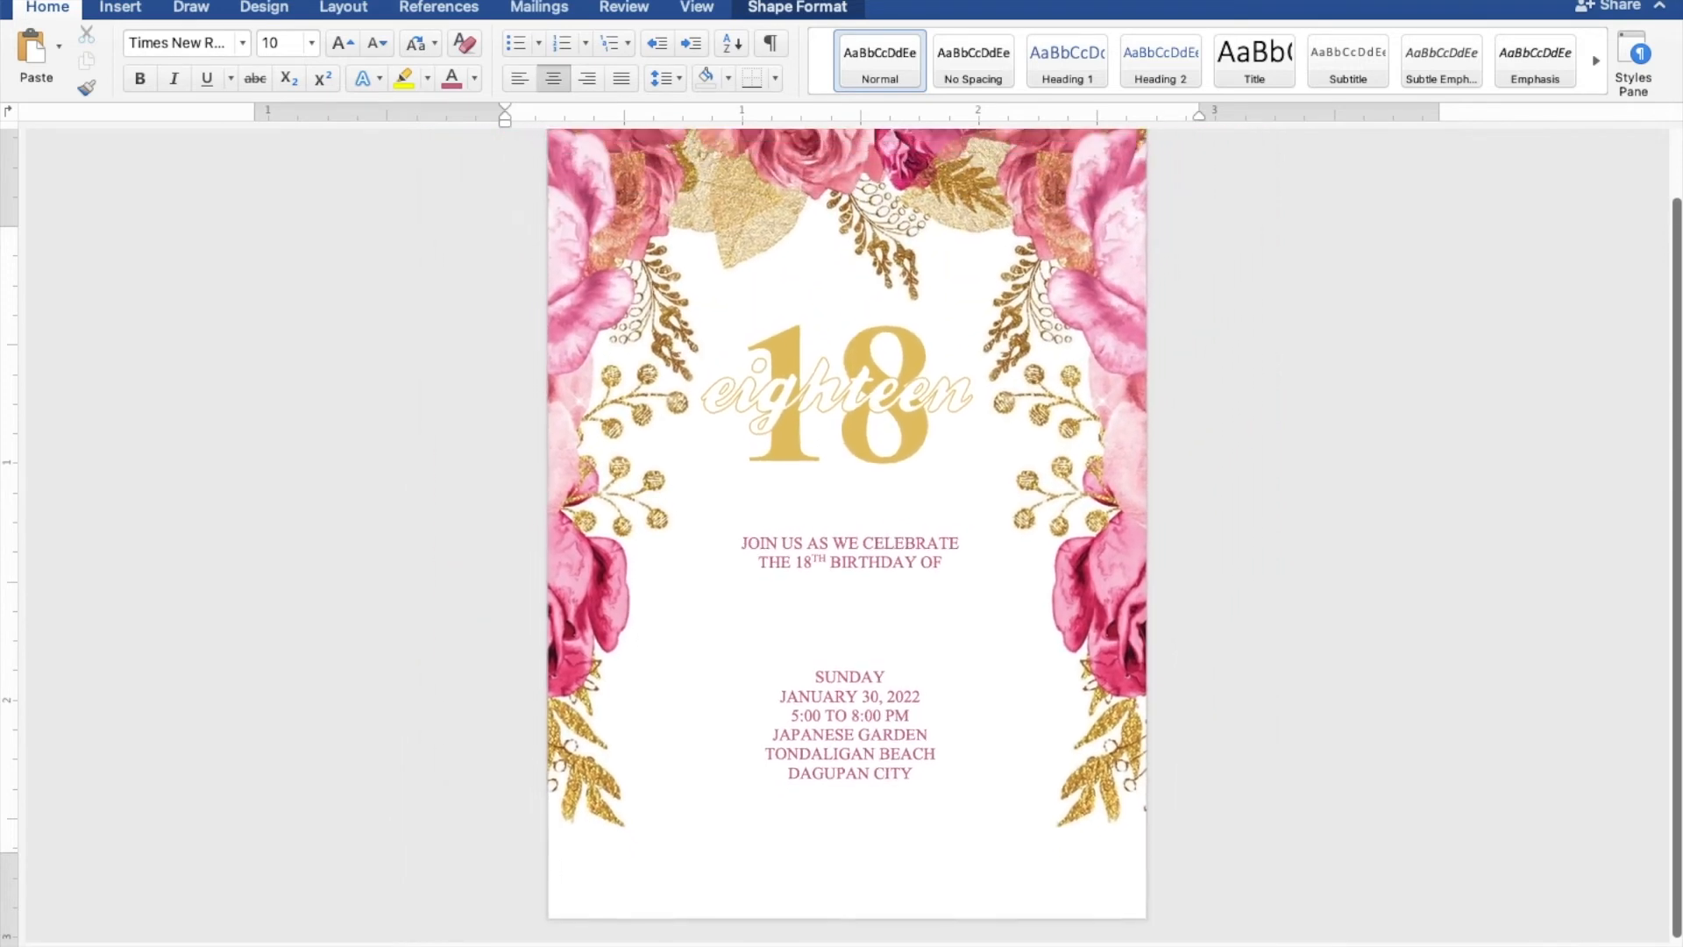
scroll(847, 525, down, 3)
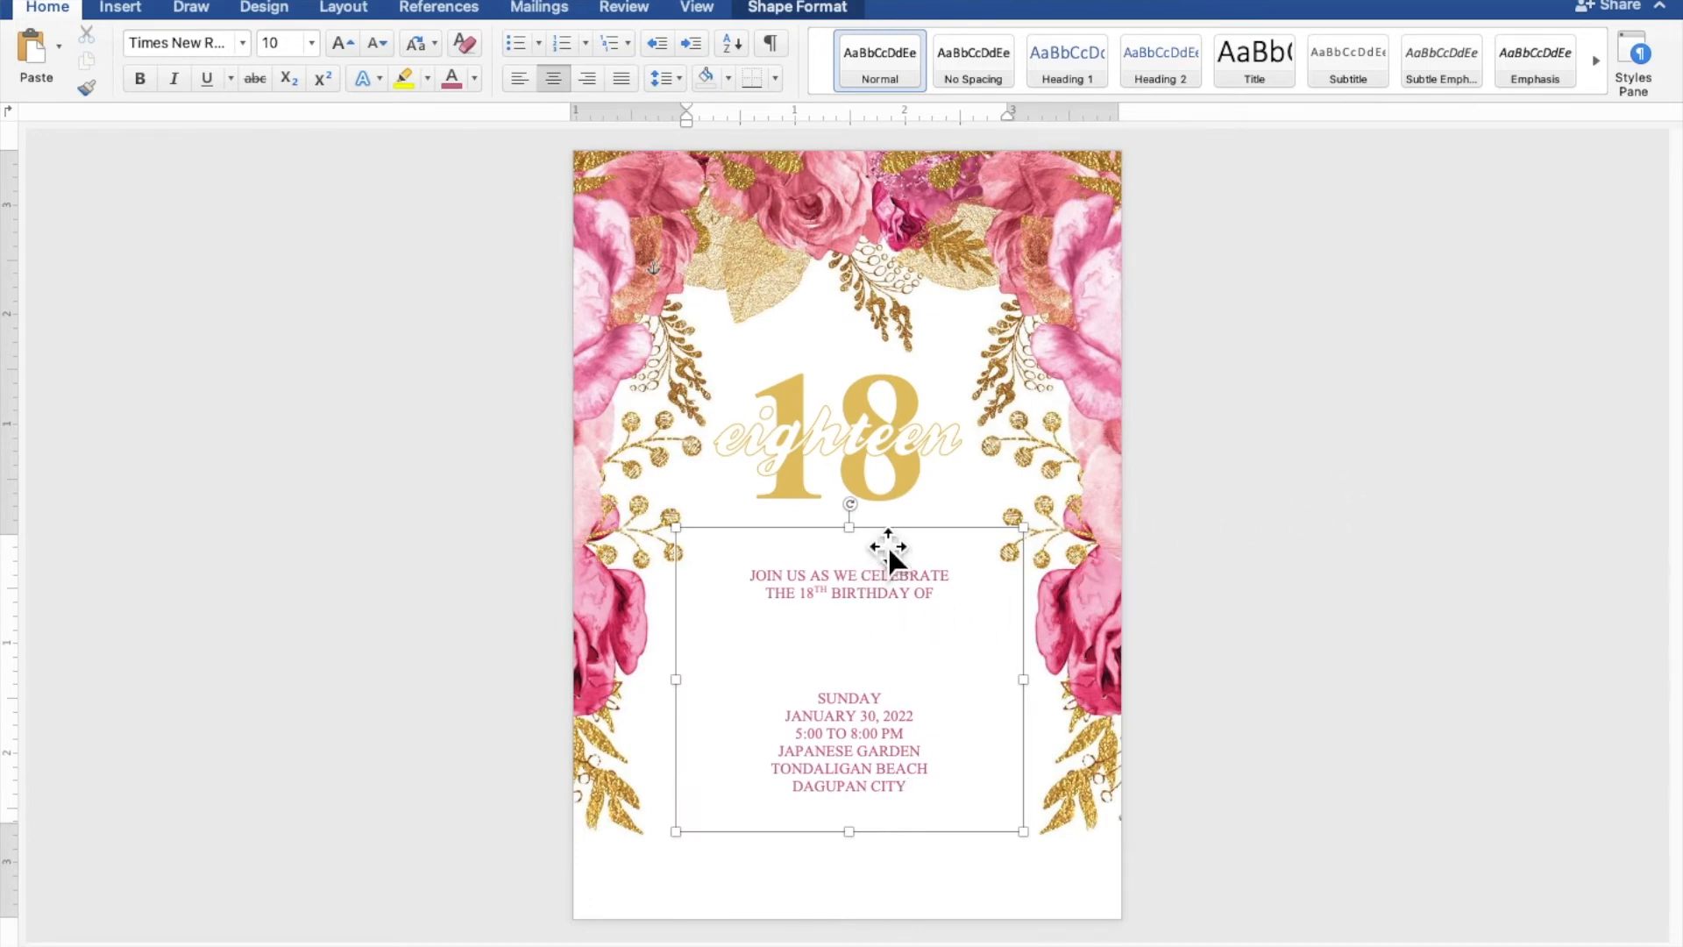
drag(887, 546, 887, 555)
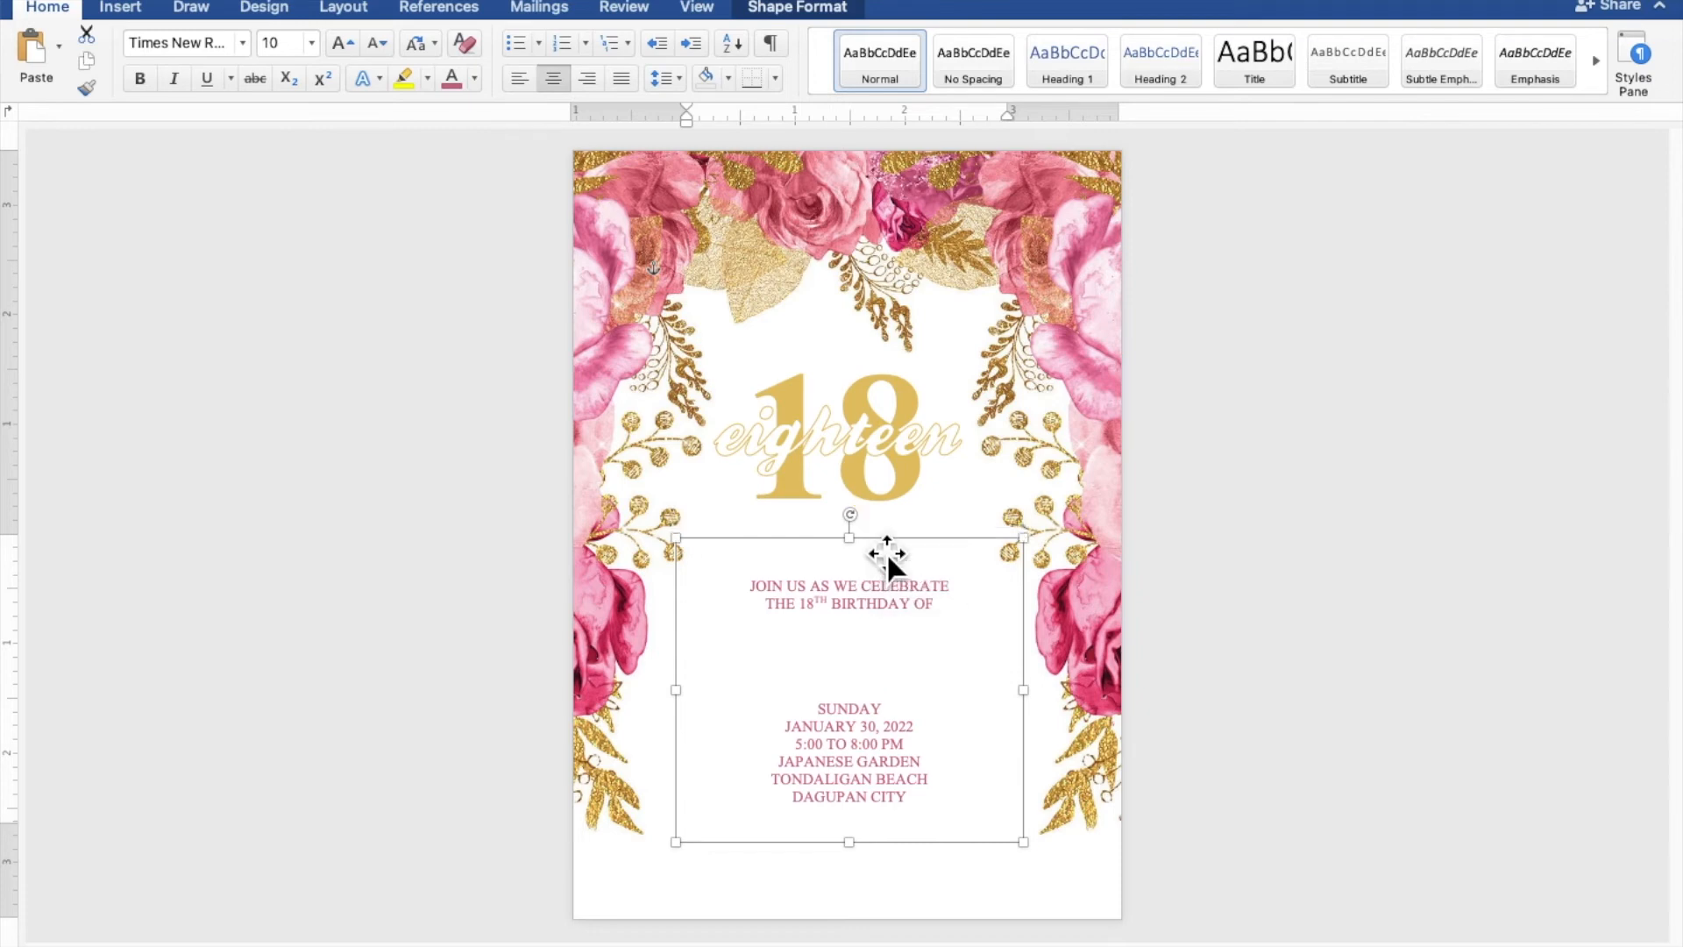
click(873, 456)
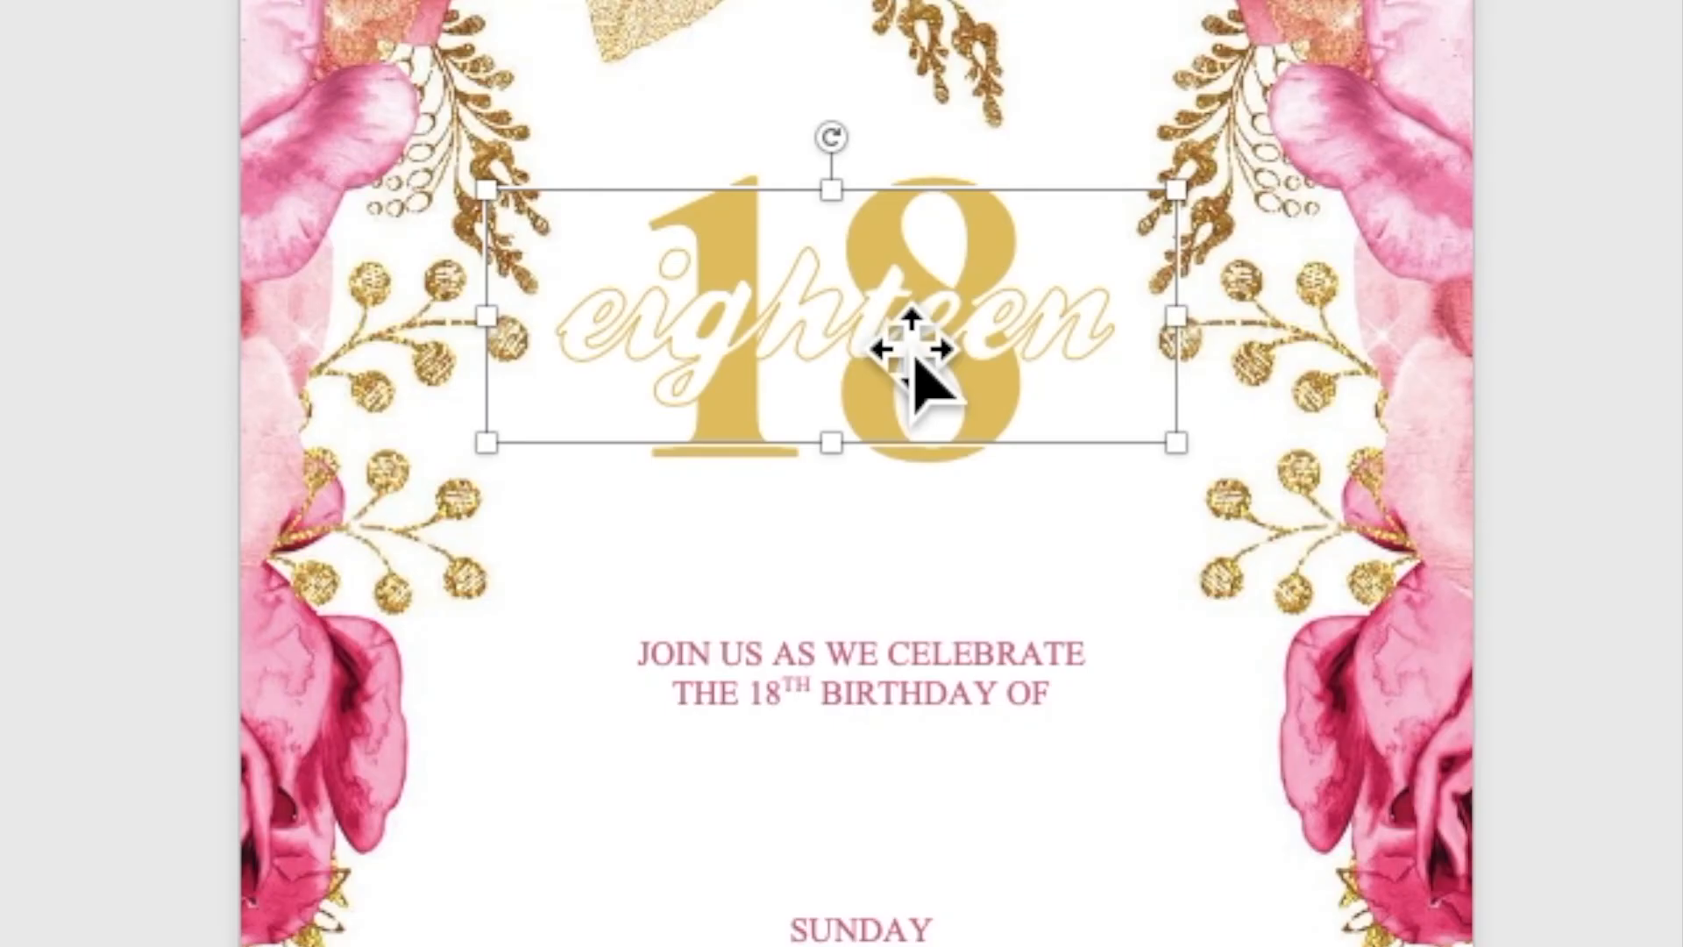
Copy and paste the script 'eighteen' word art, placing the duplicate just above the SUNDAY line
right_click(885, 329)
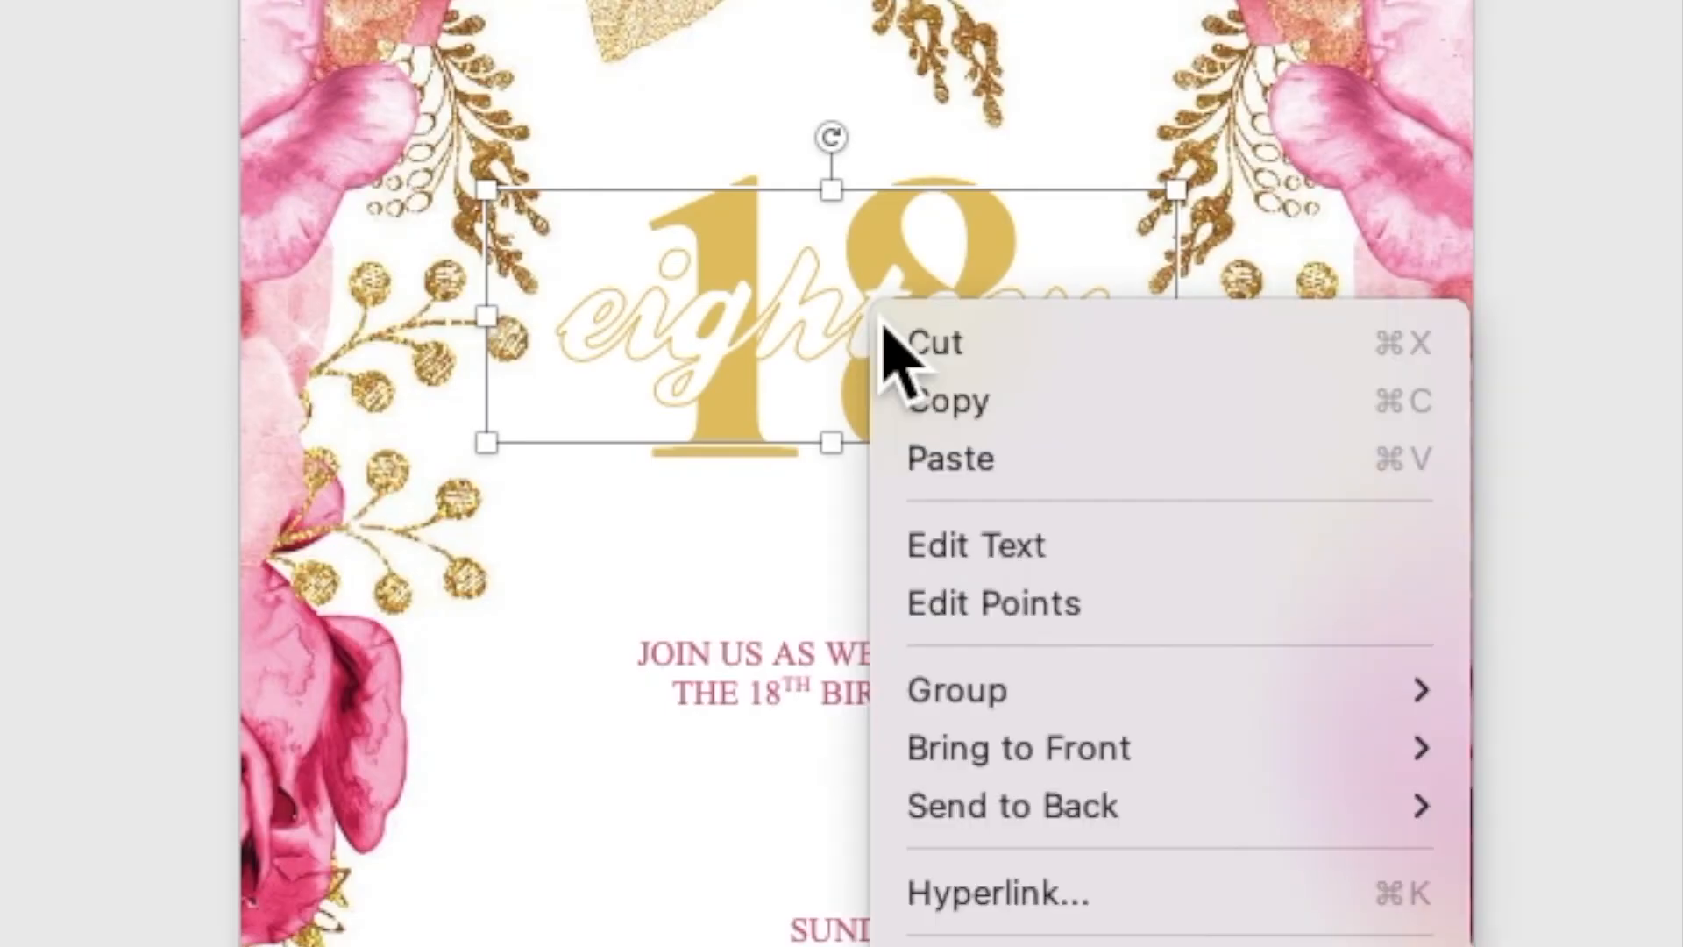
click(911, 420)
right_click(880, 326)
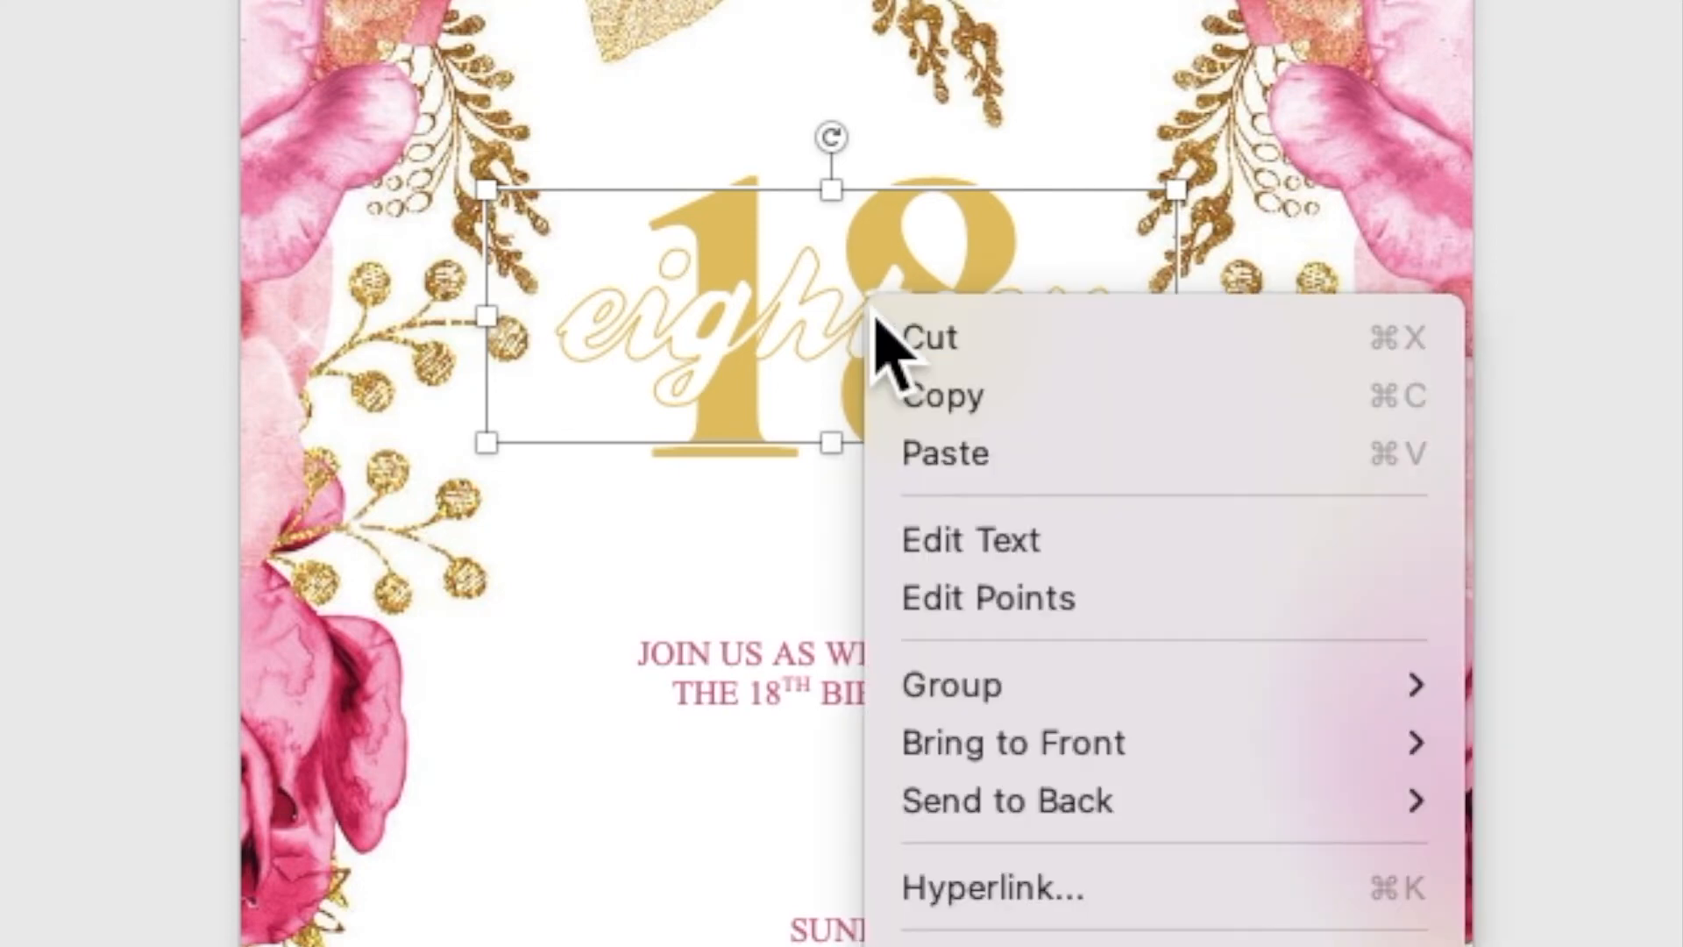
click(919, 456)
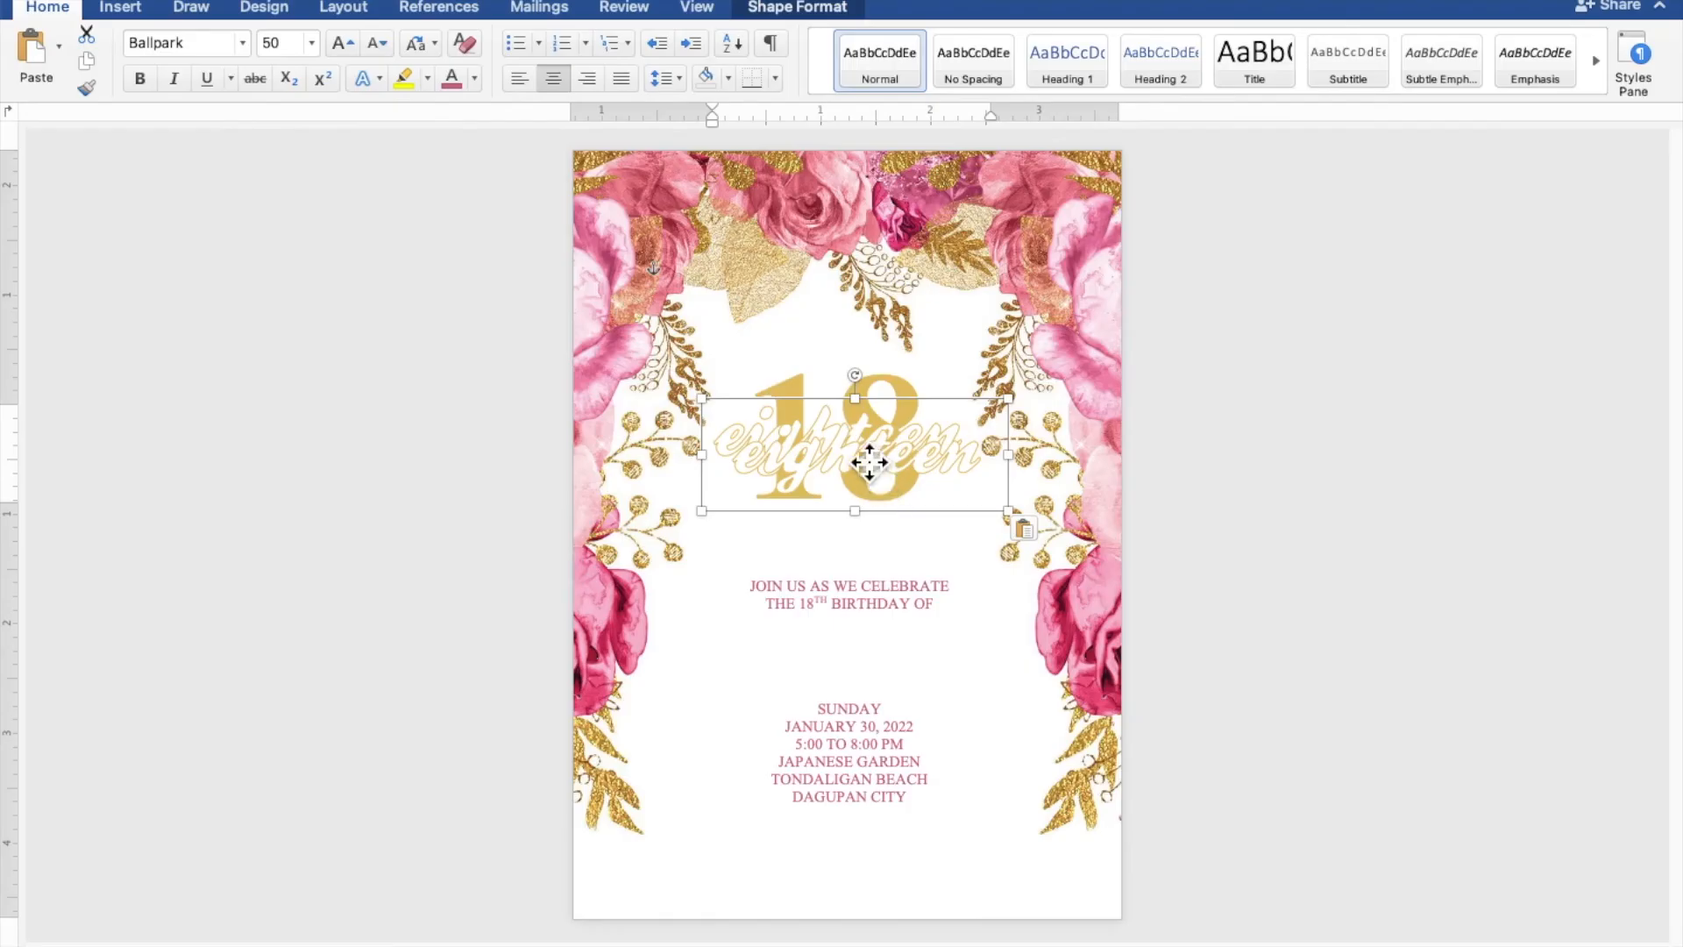
drag(923, 431, 883, 799)
drag(859, 650, 859, 670)
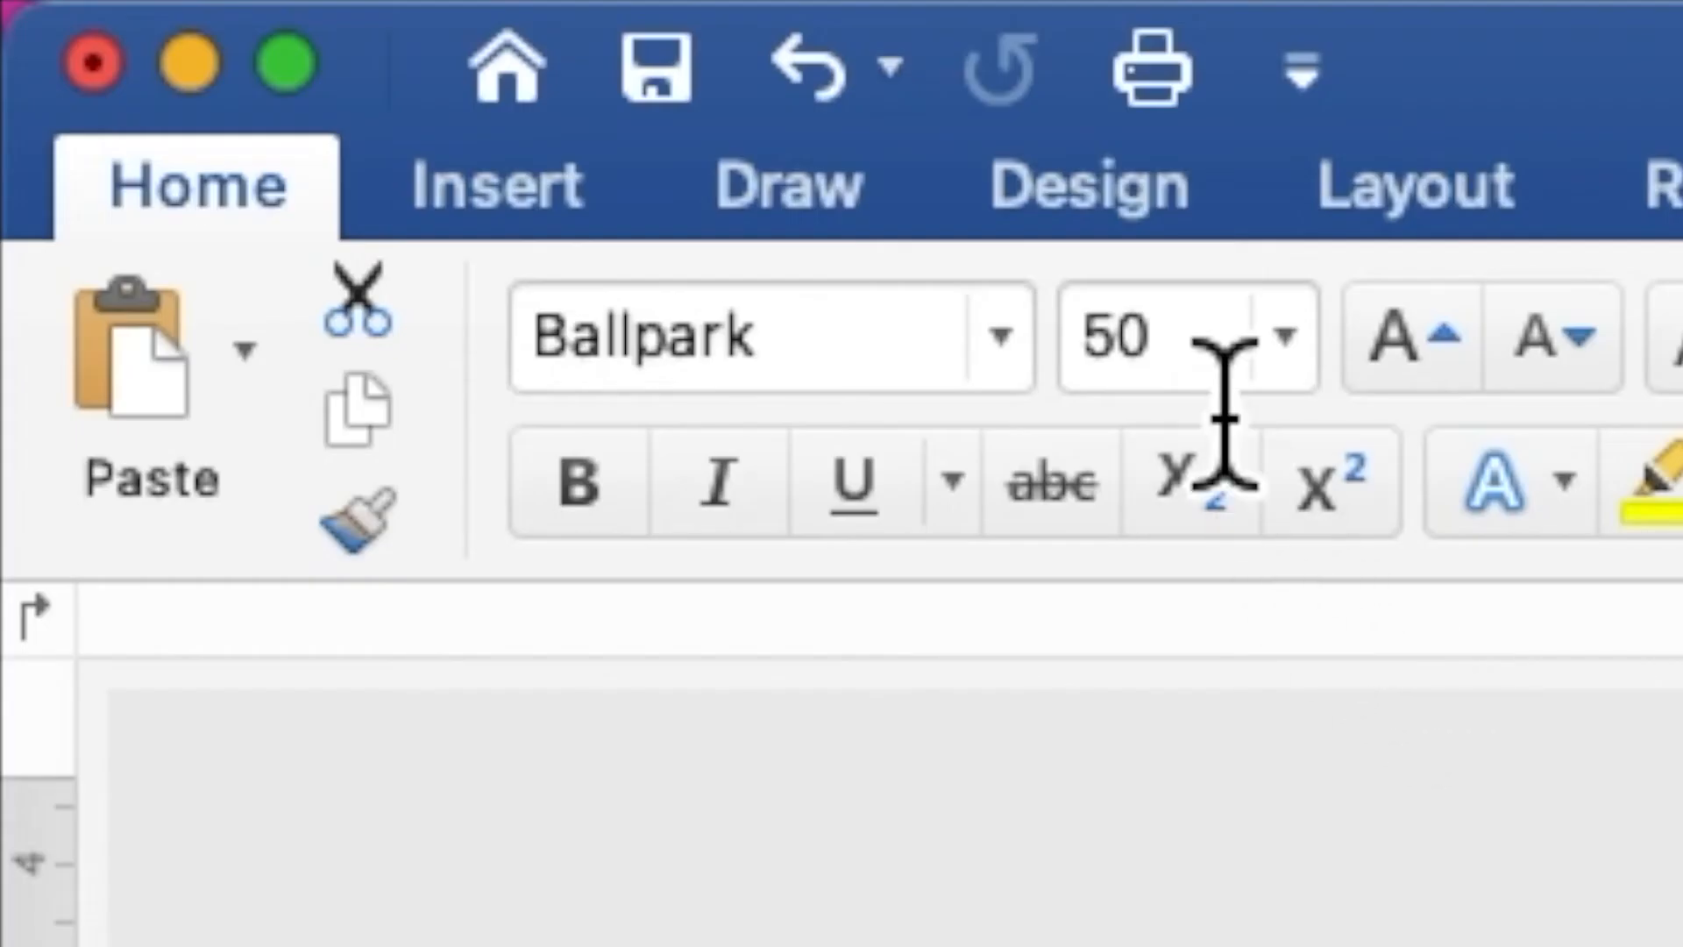
Change the copied 'eighteen' from font size 50 to 40
click(298, 44)
drag(298, 44, 278, 46)
mouse_move(1140, 399)
mouse_down()
mouse_move(1112, 376)
mouse_move(1117, 395)
mouse_up()
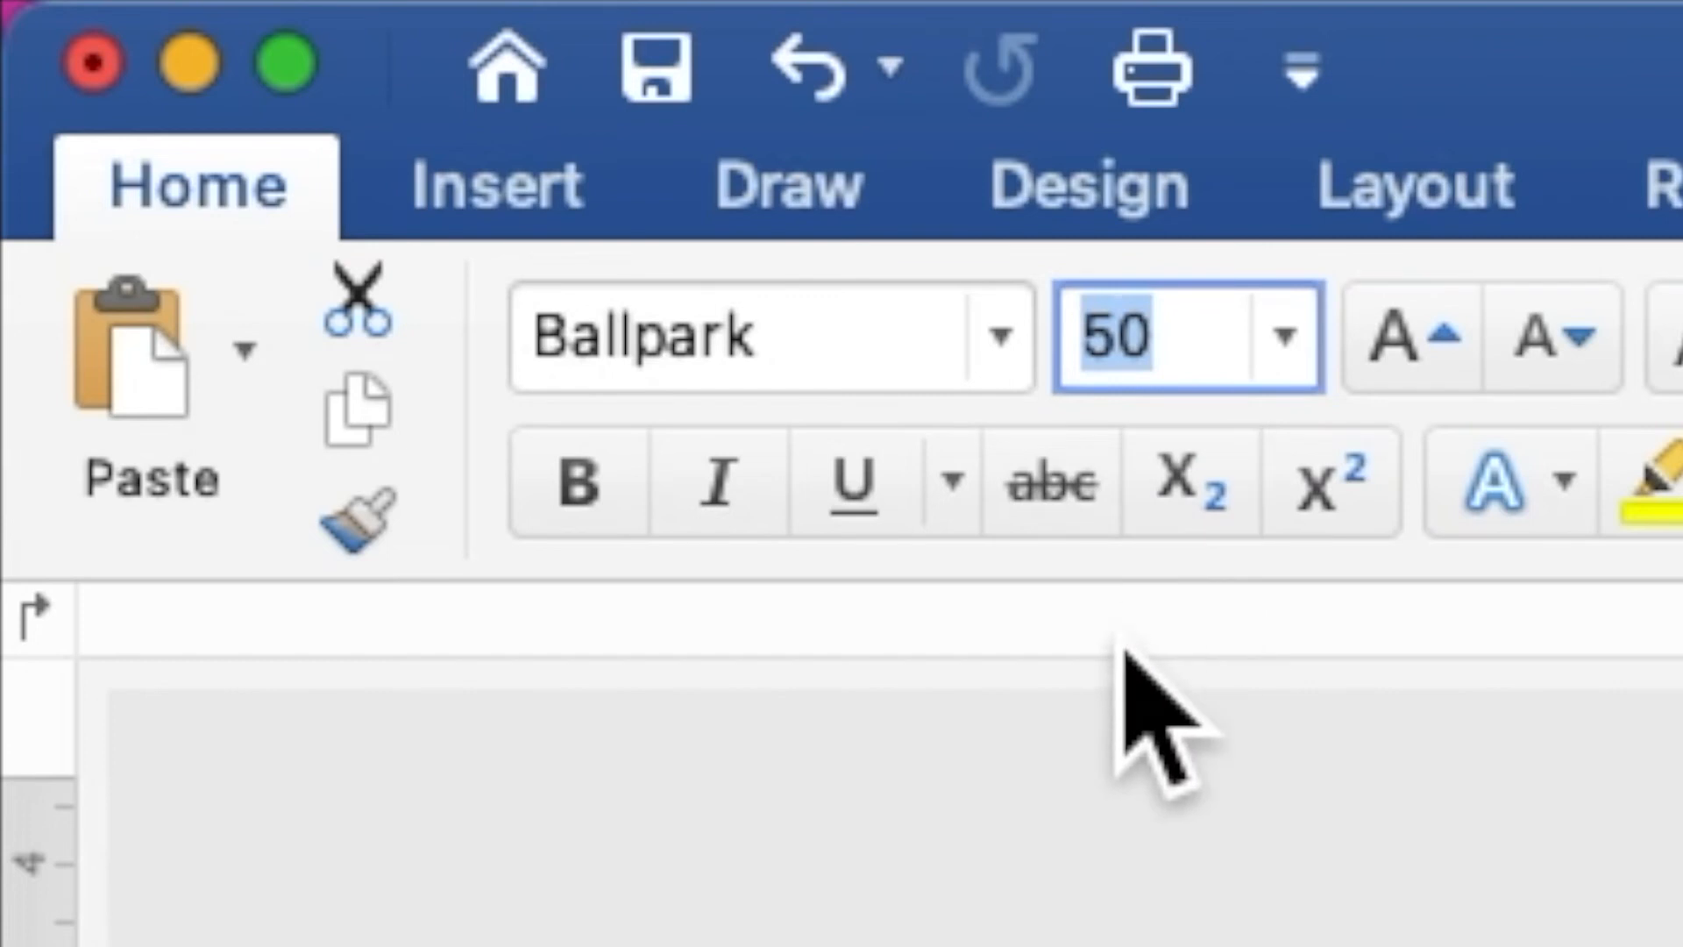
text(40)
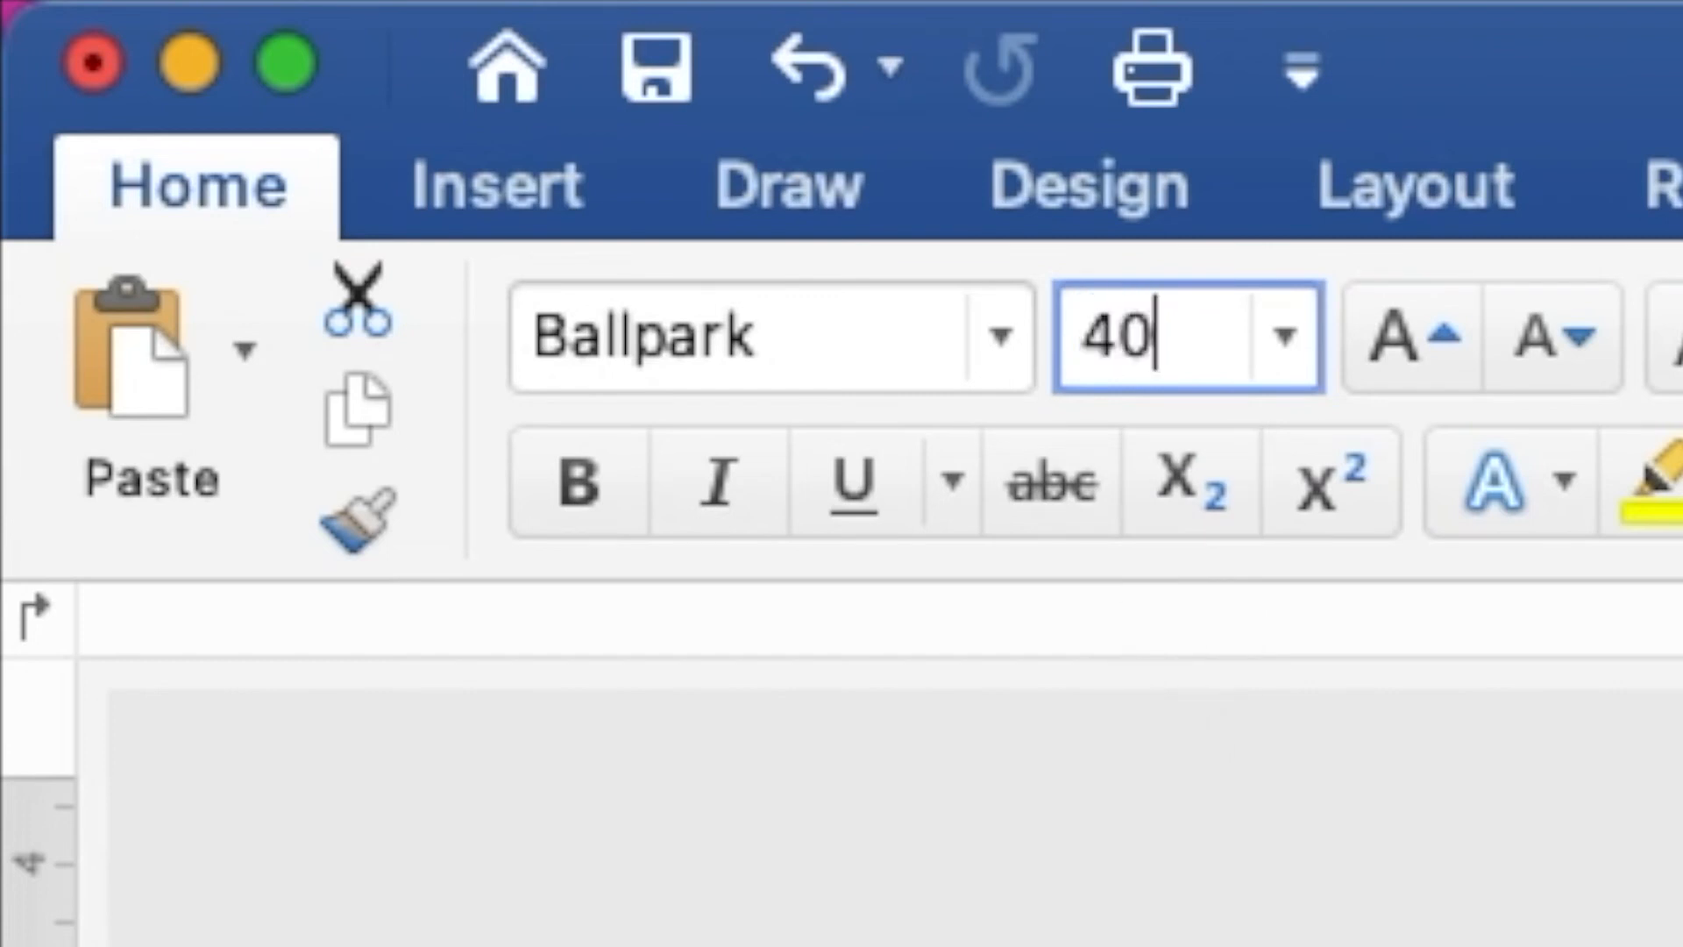
key(Return)
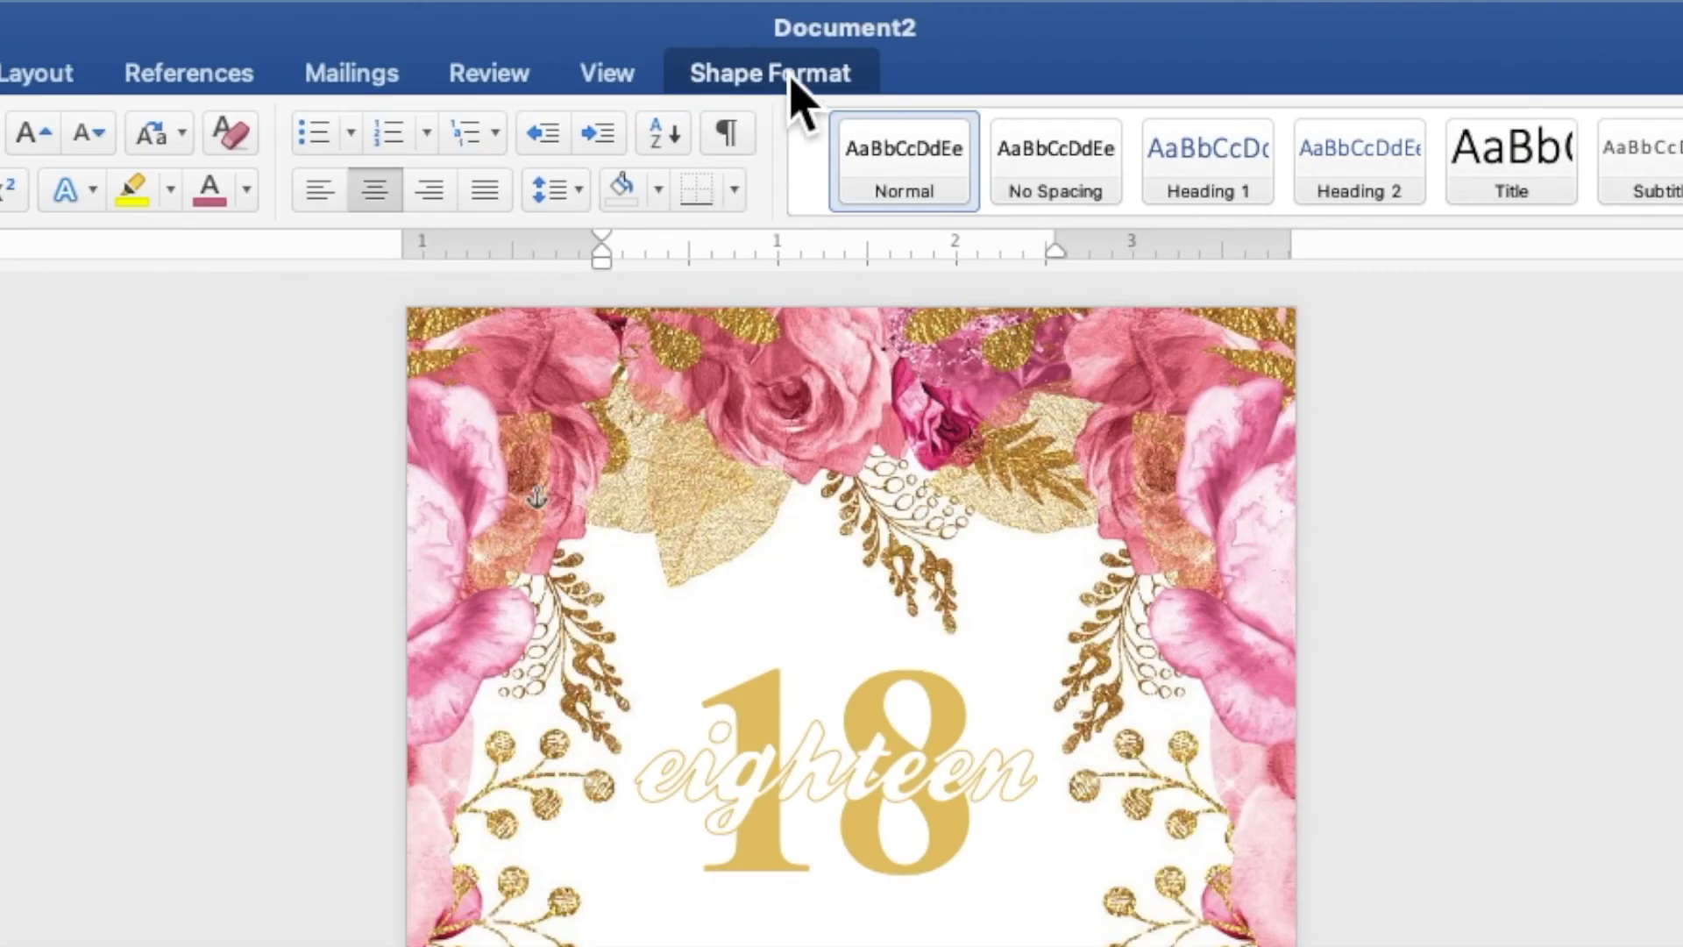
Give the copy a solid pink text fill with no text outline
click(810, 12)
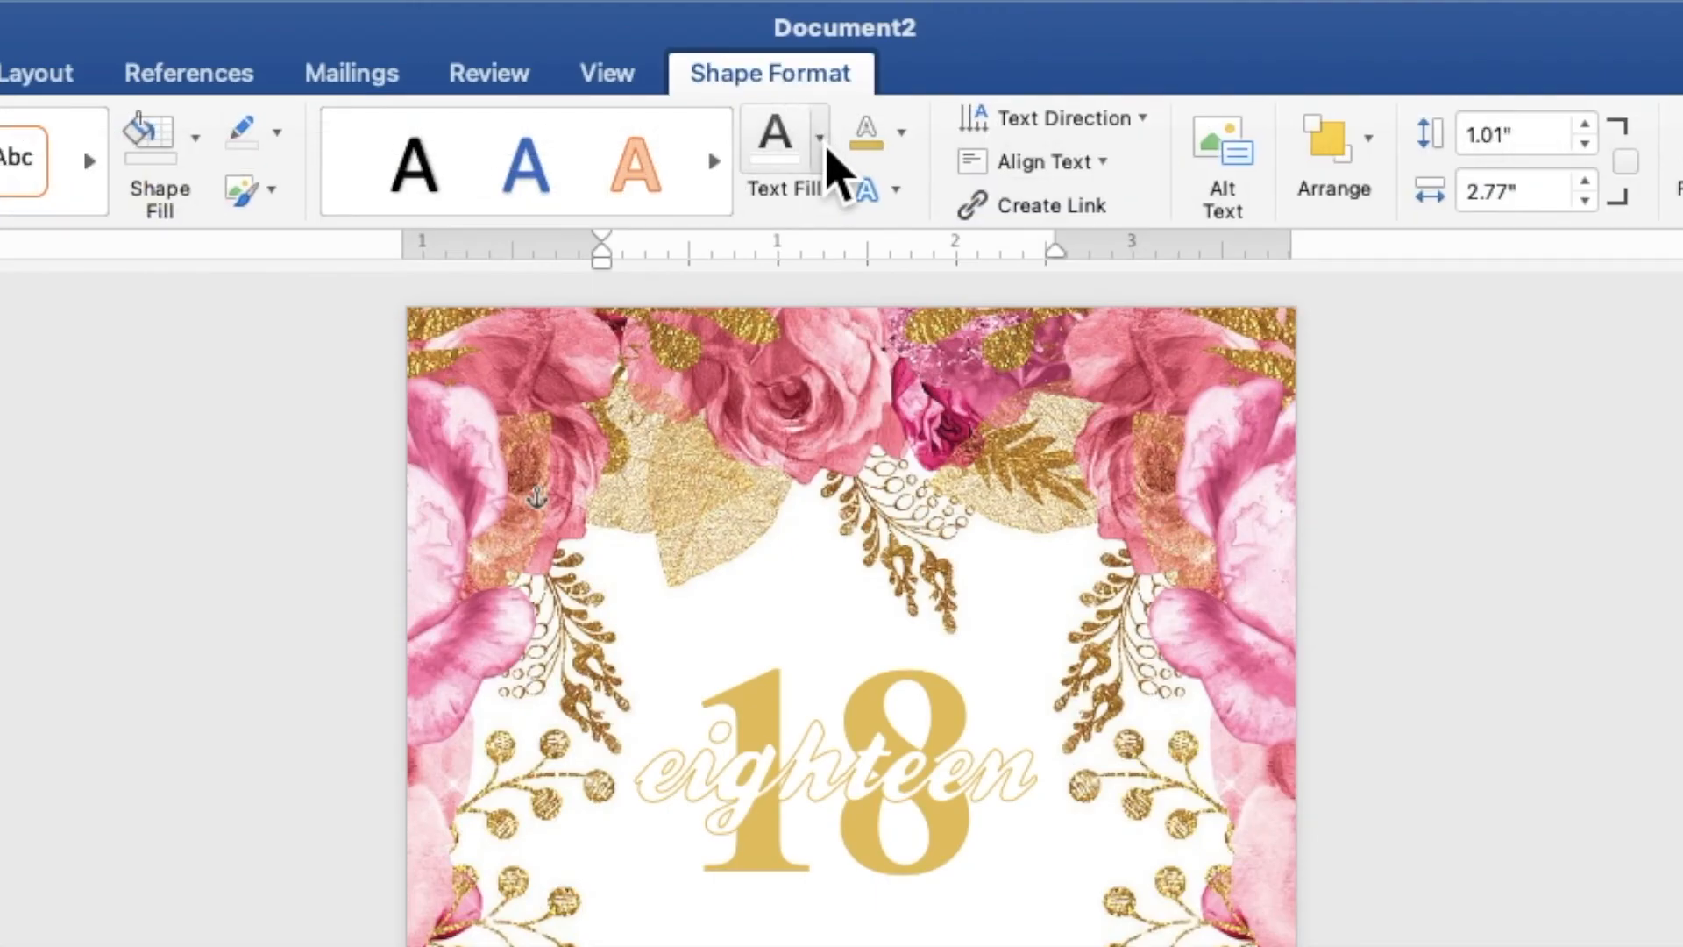
click(822, 144)
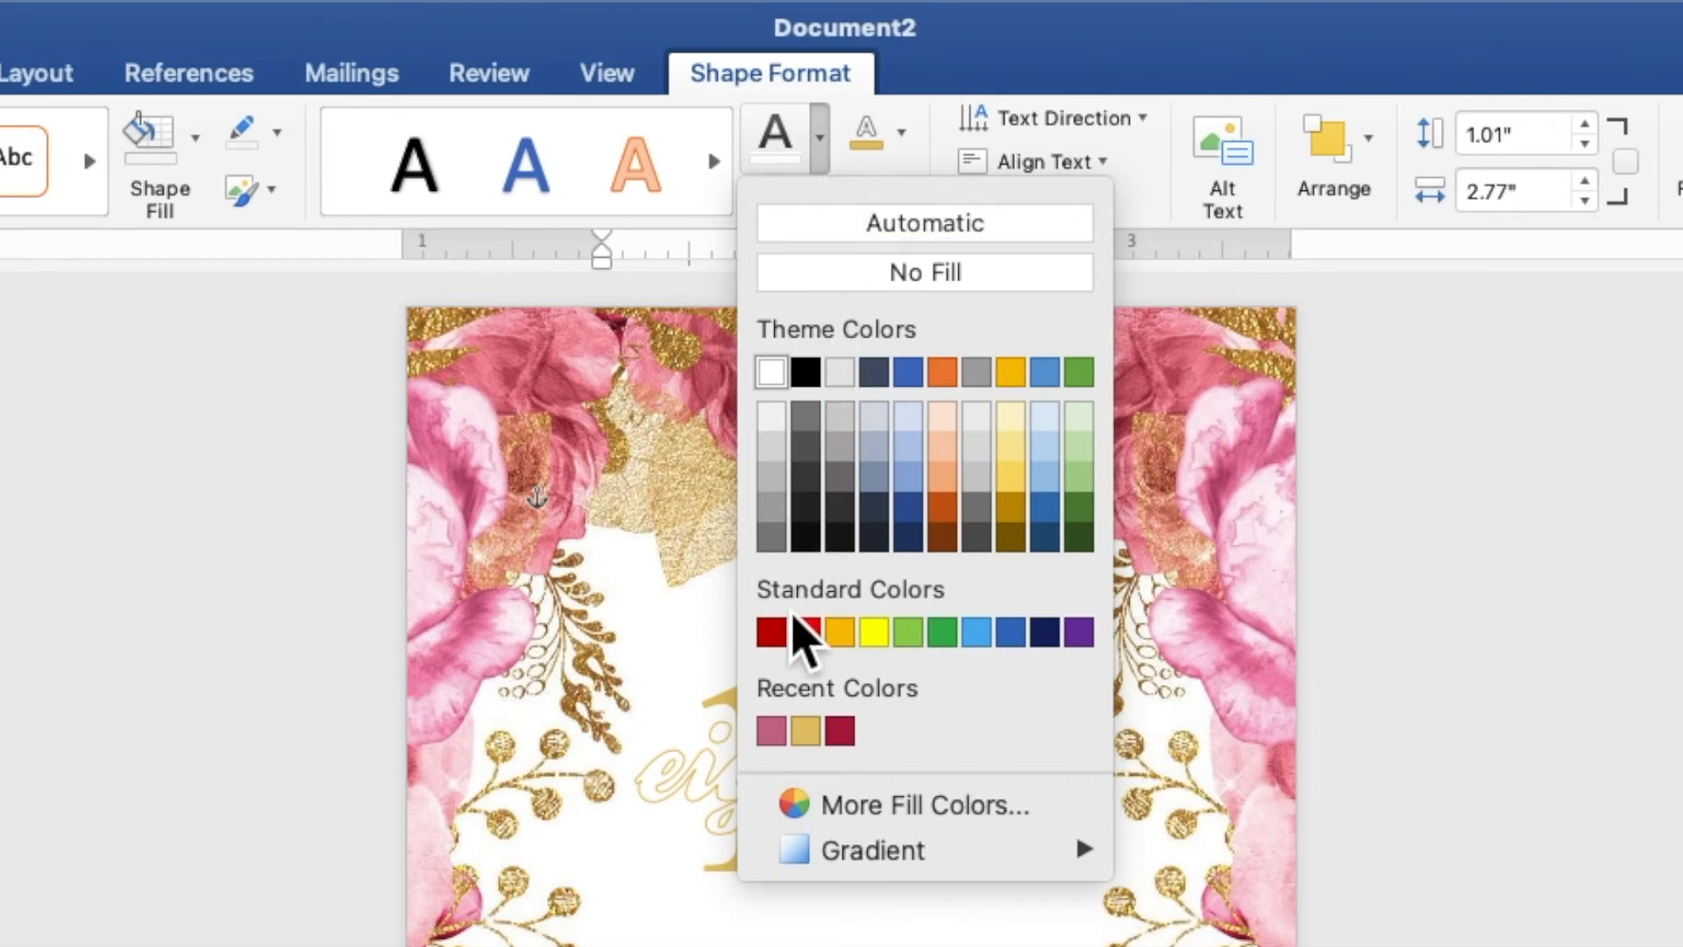
click(773, 739)
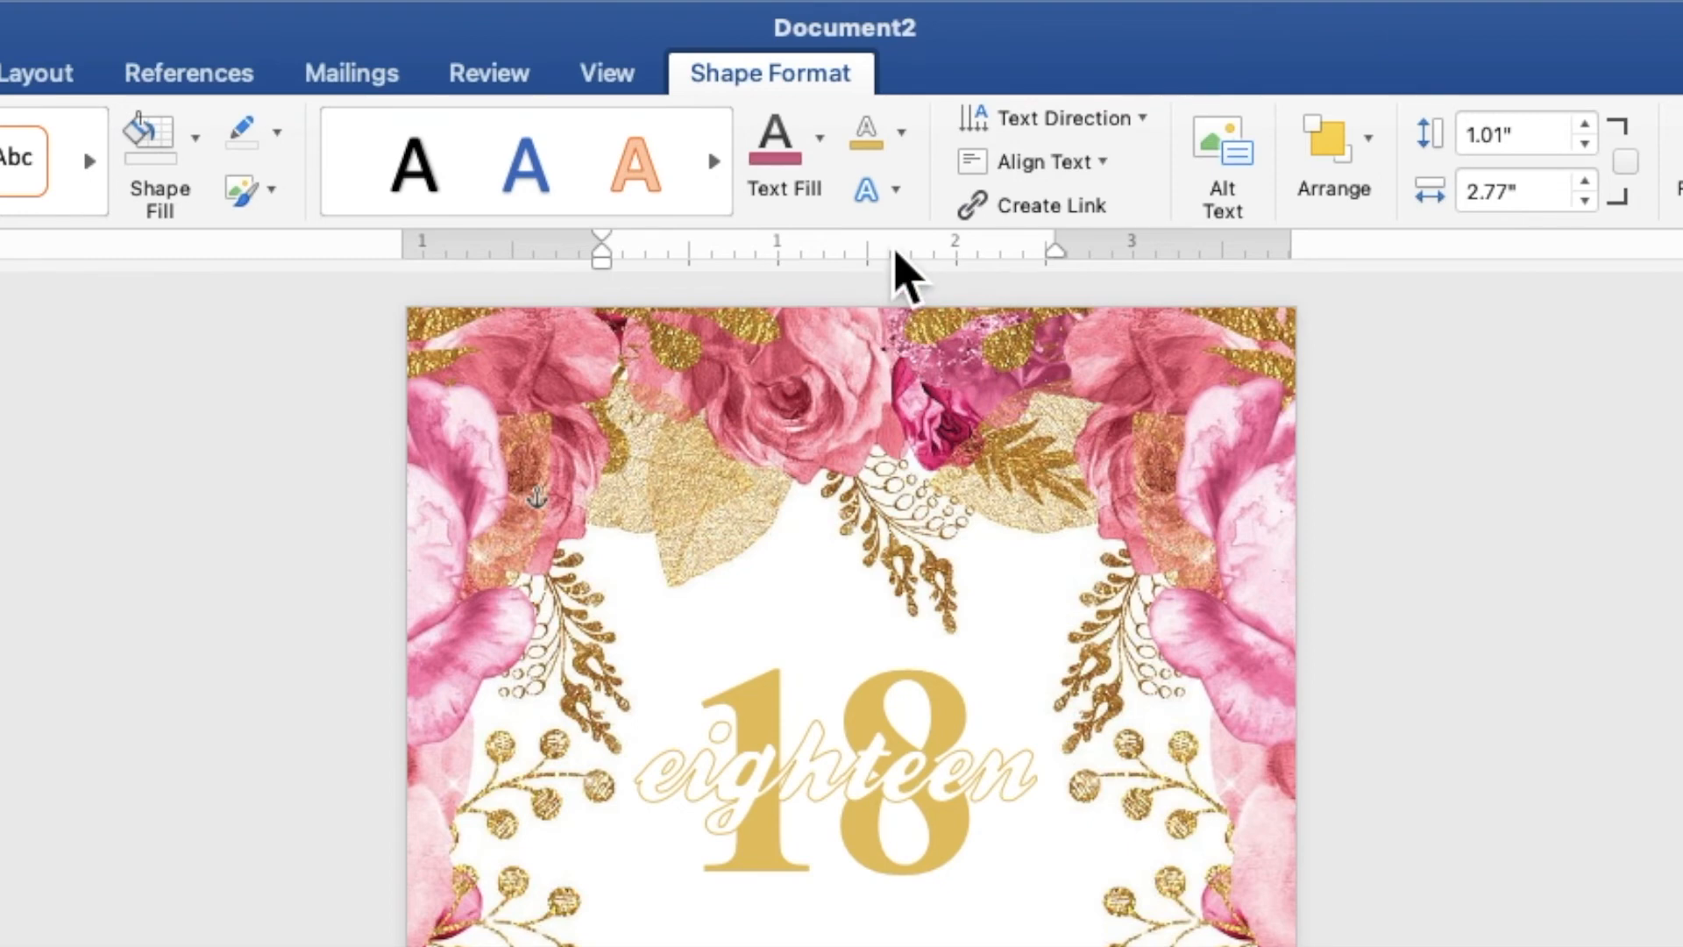
click(902, 139)
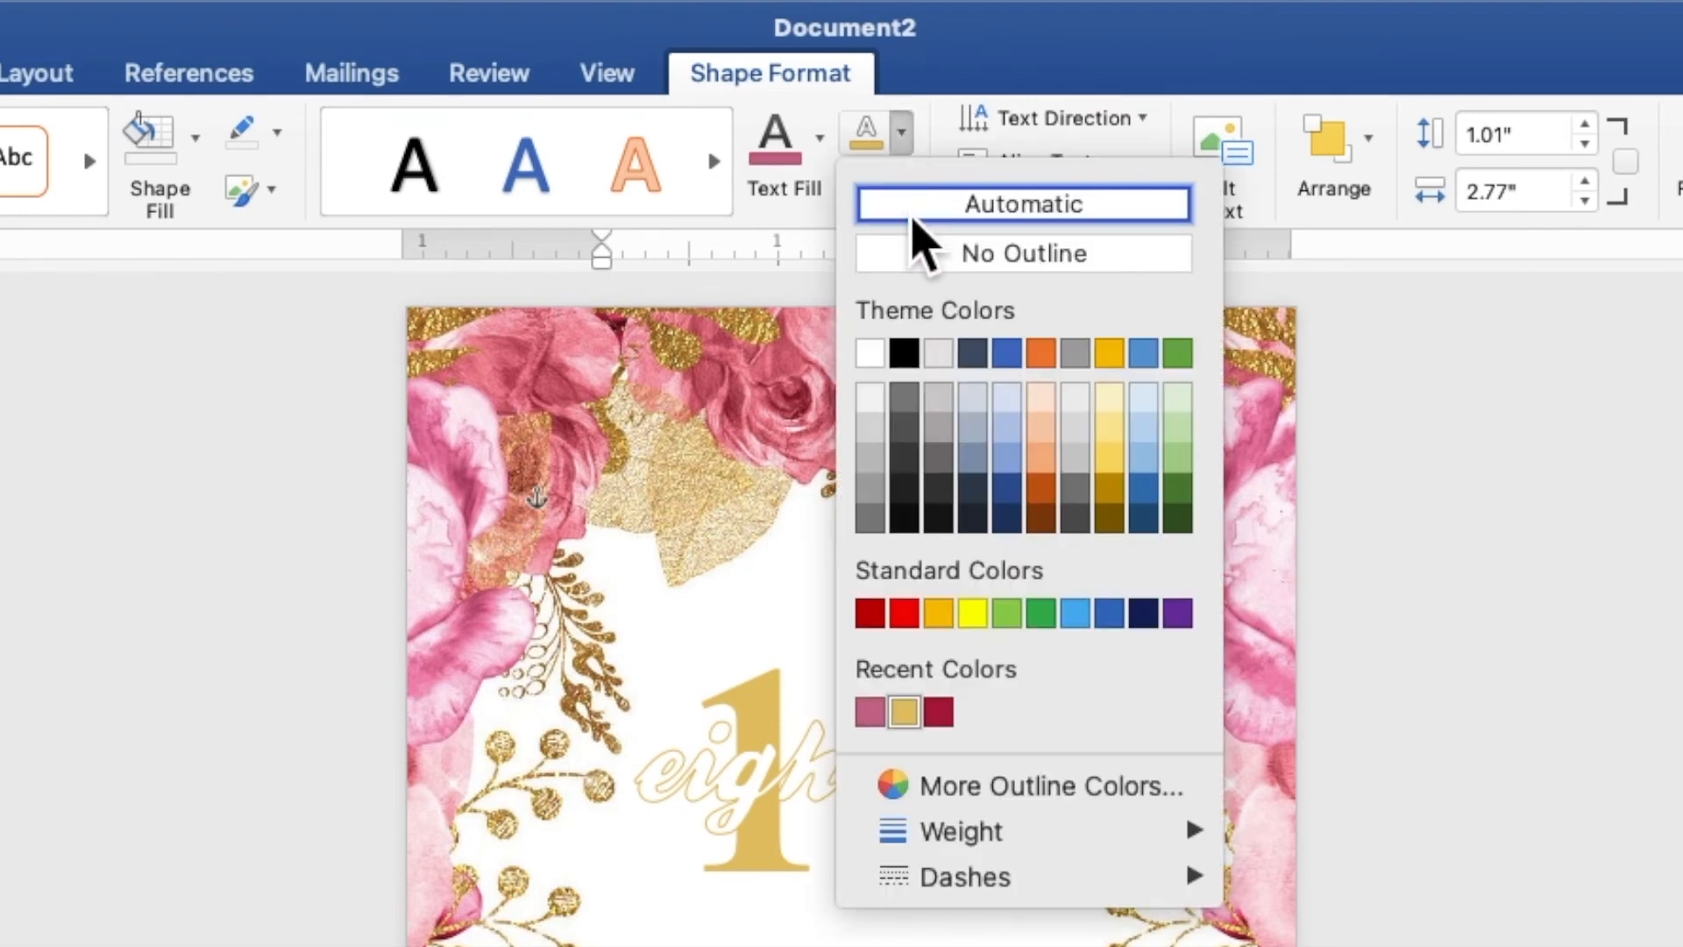
click(914, 253)
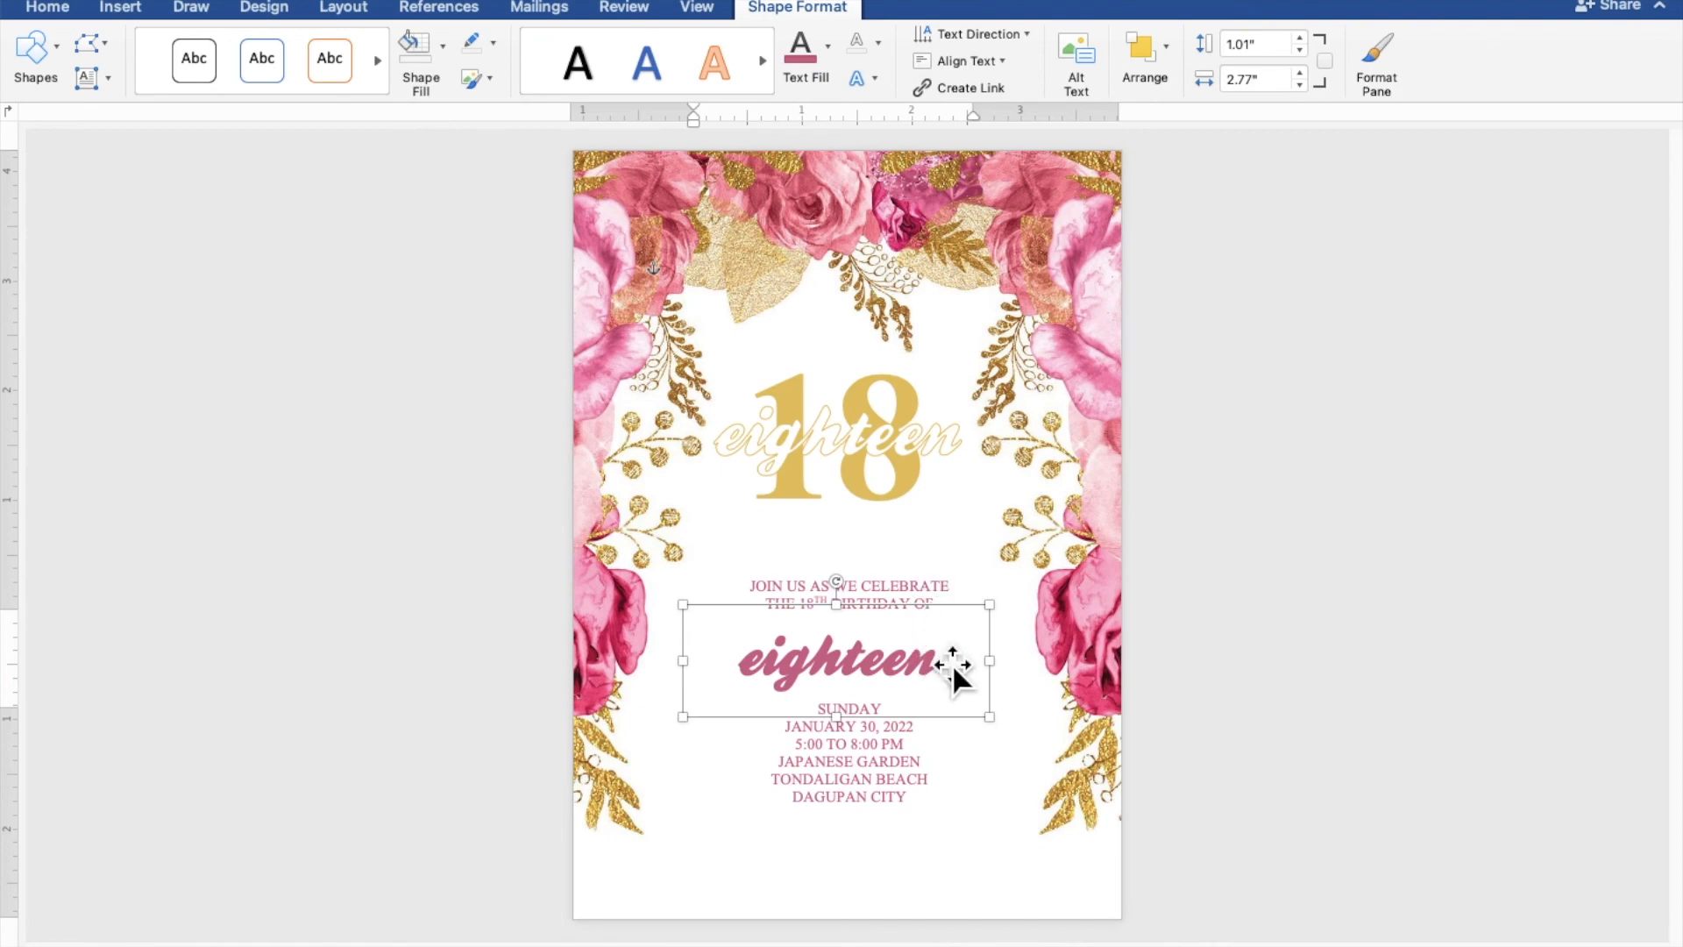
Widen the pink script box on both sides and replace 'eighteen' with the celebrant's full name
drag(1011, 681, 1061, 681)
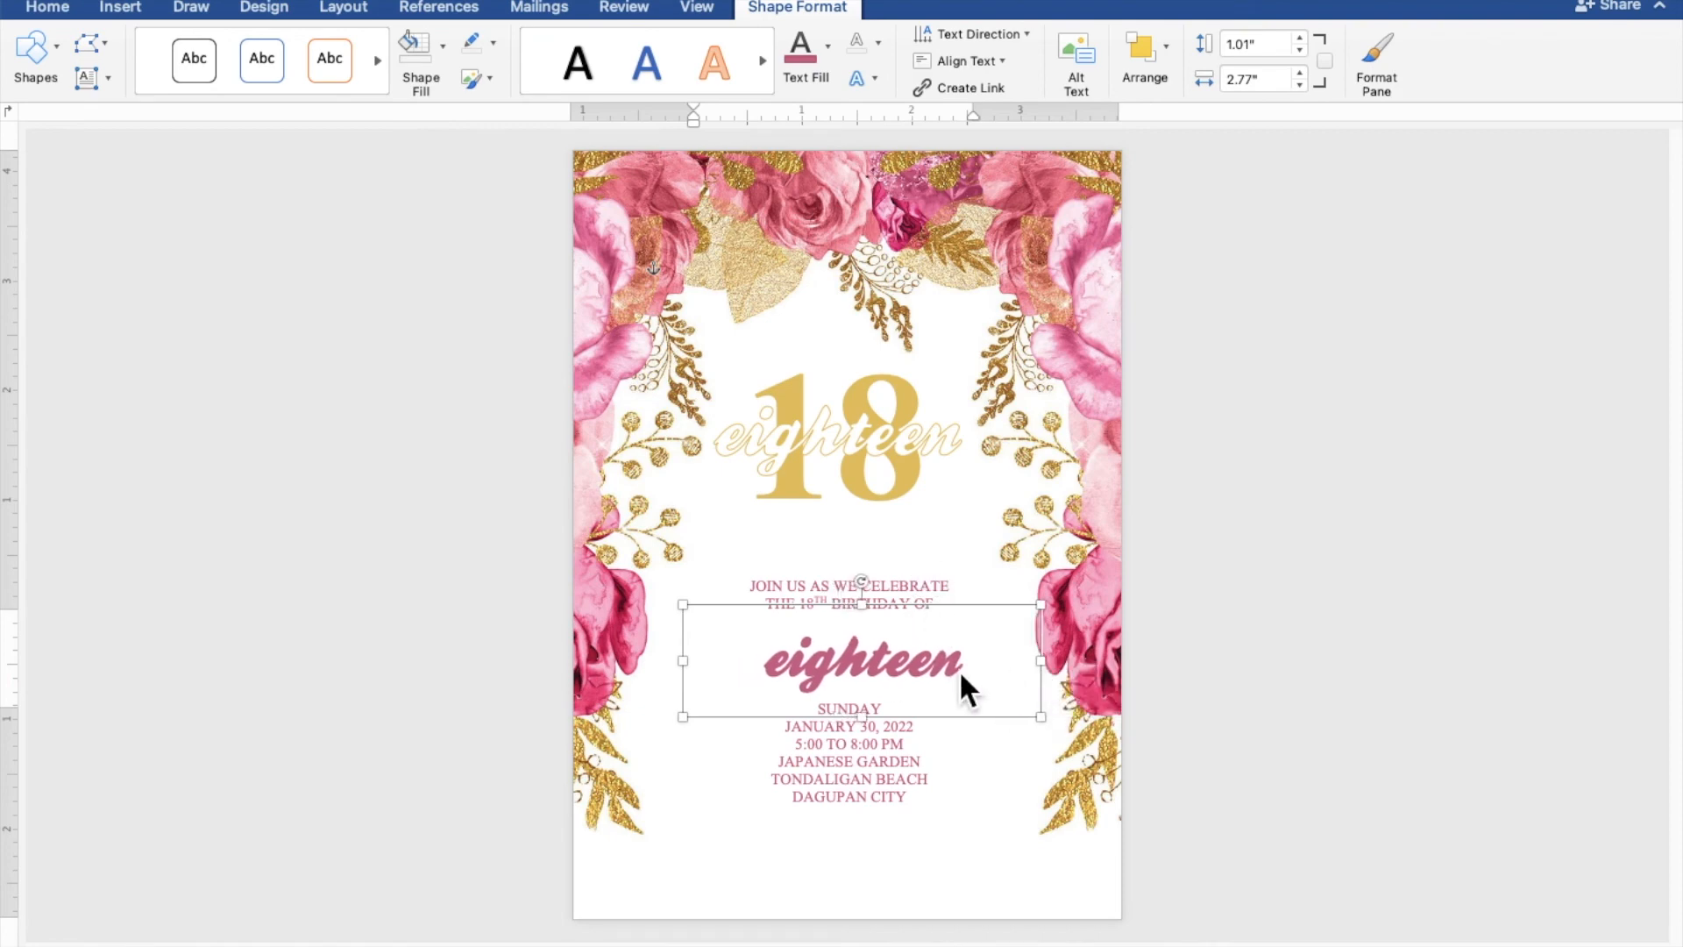
drag(704, 680, 640, 680)
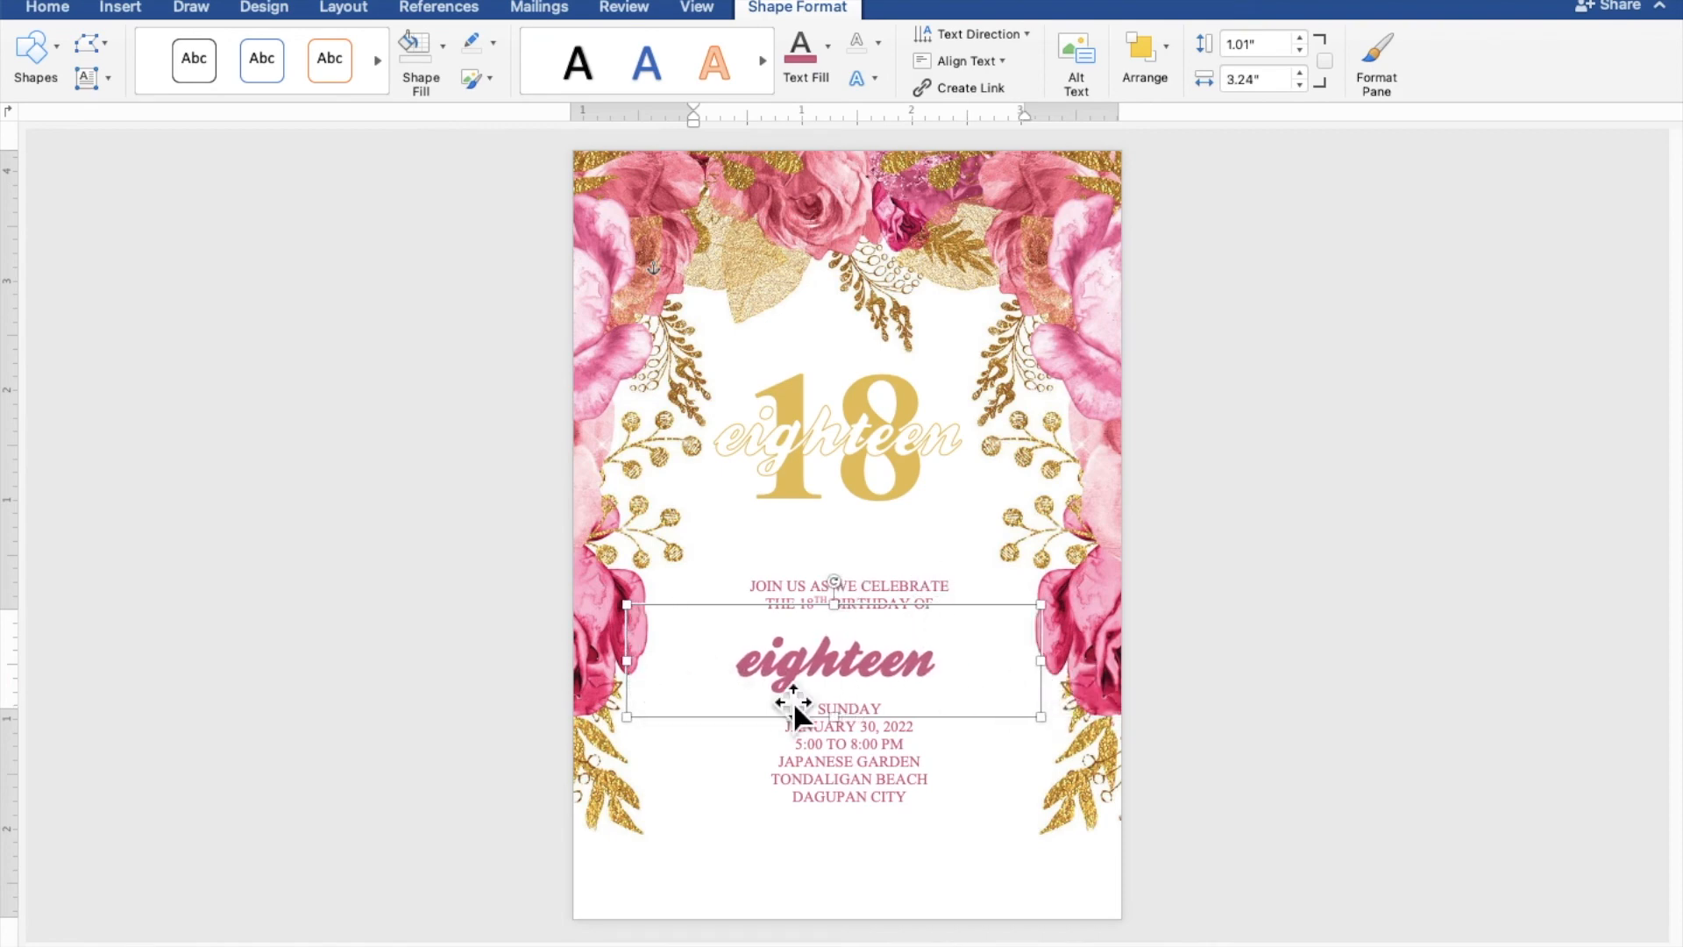
drag(950, 669, 687, 676)
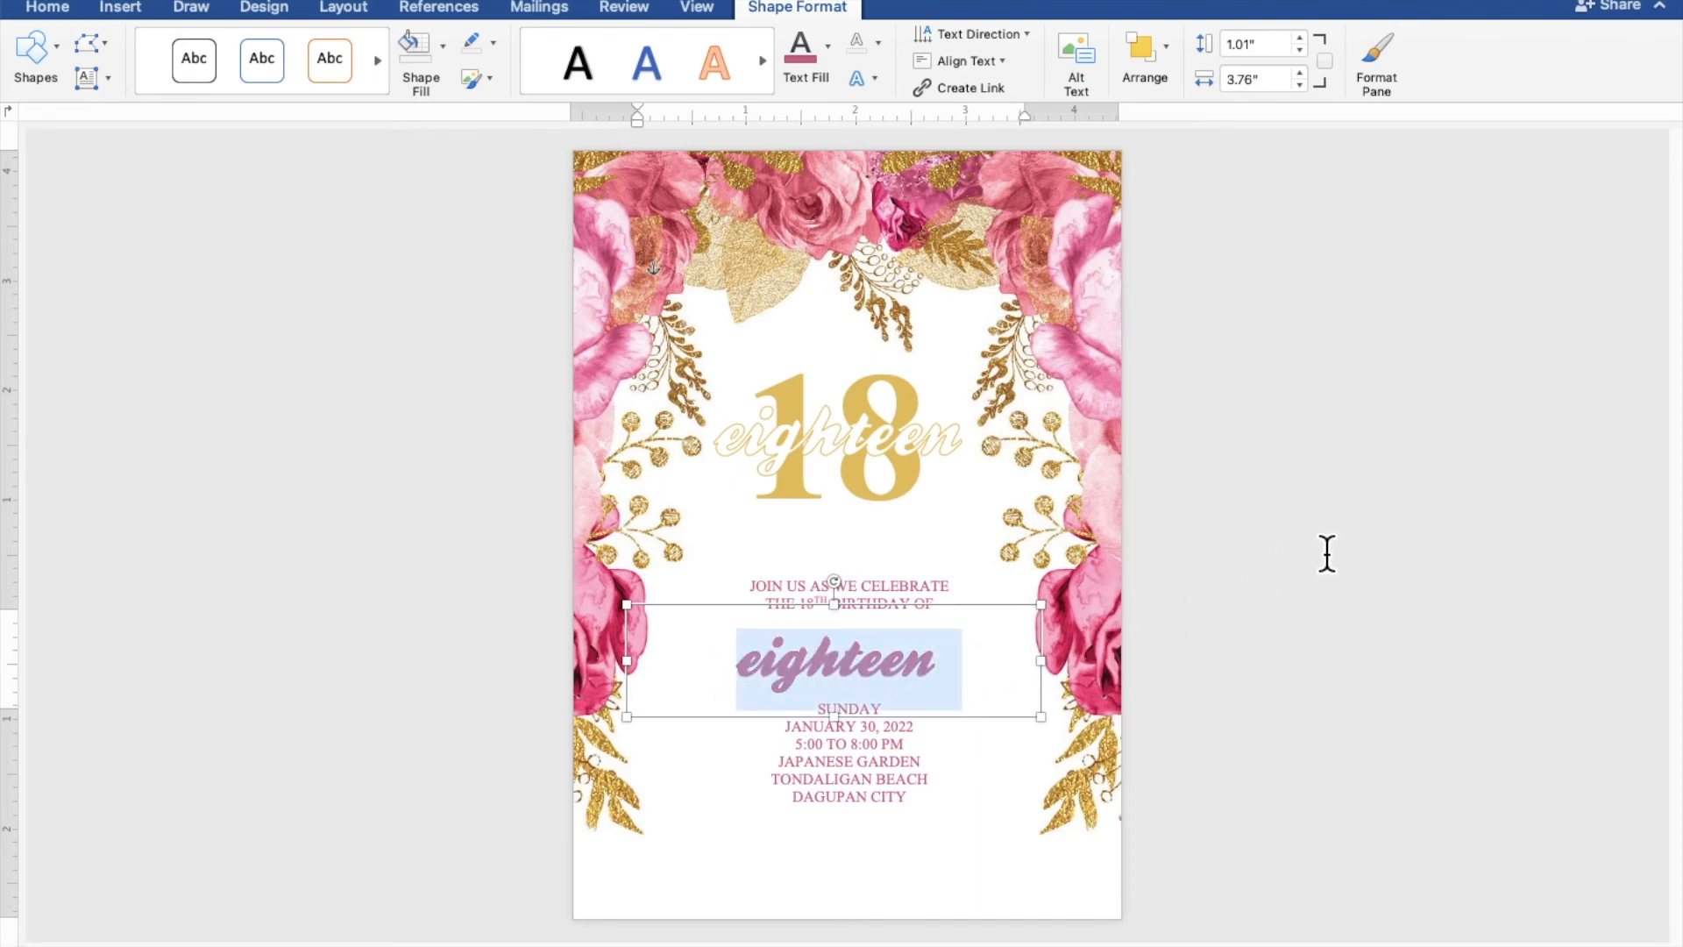
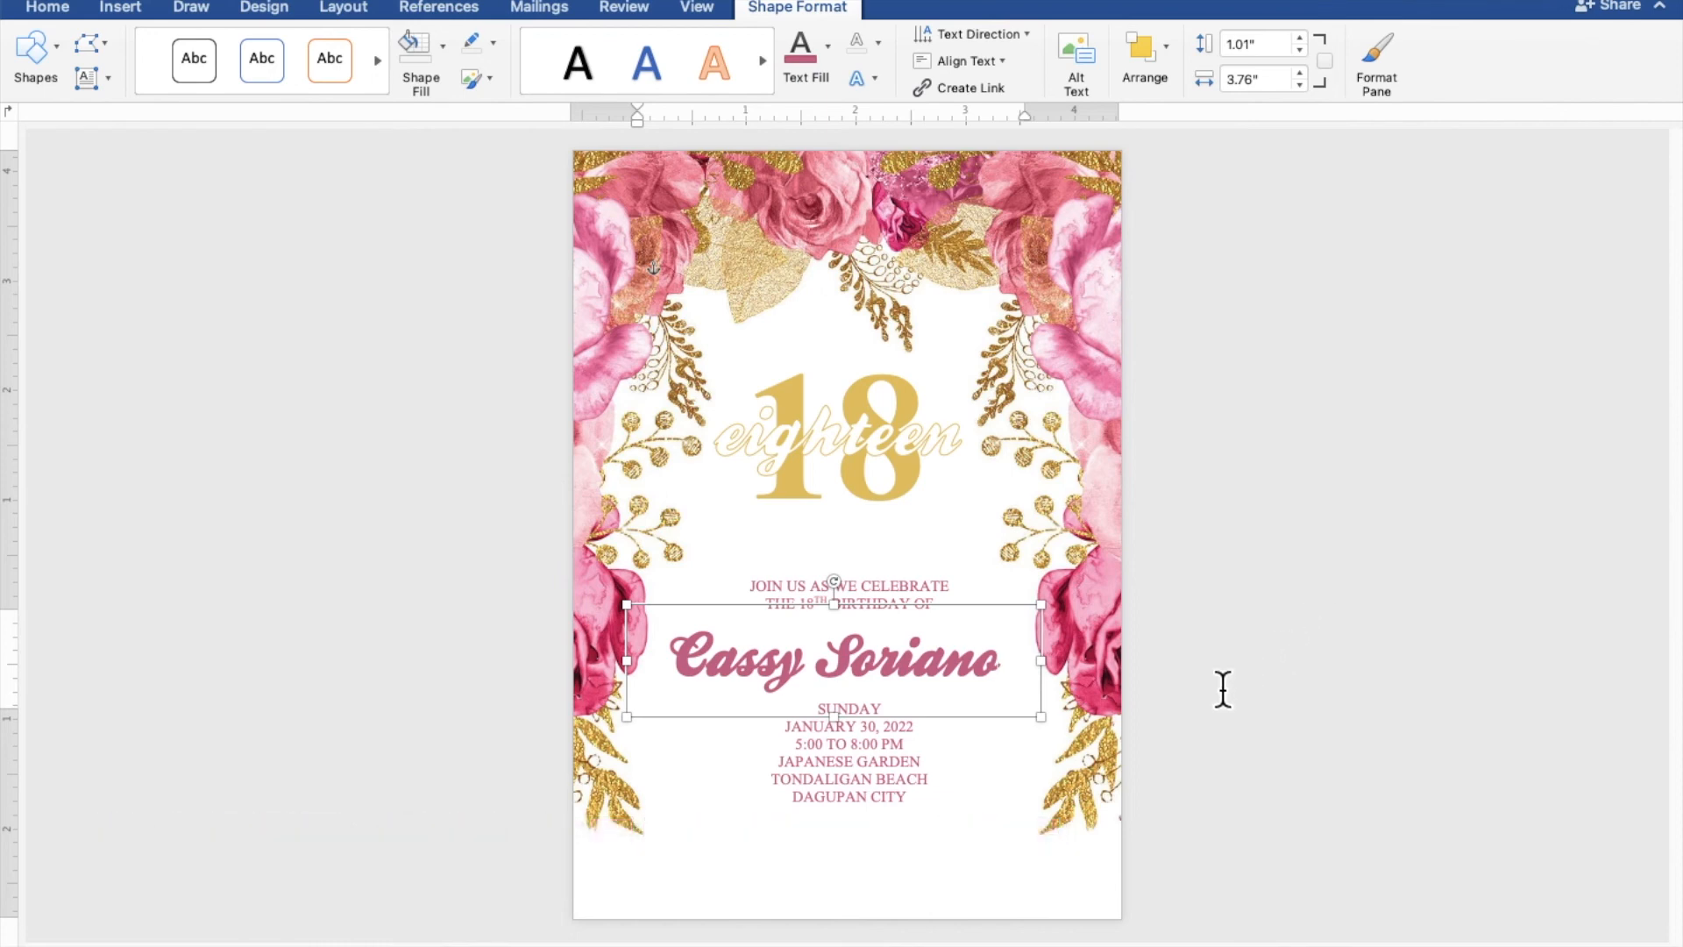
click(980, 776)
Insert a blank line before SUNDAY and shift the name box slightly right to centre it
click(970, 778)
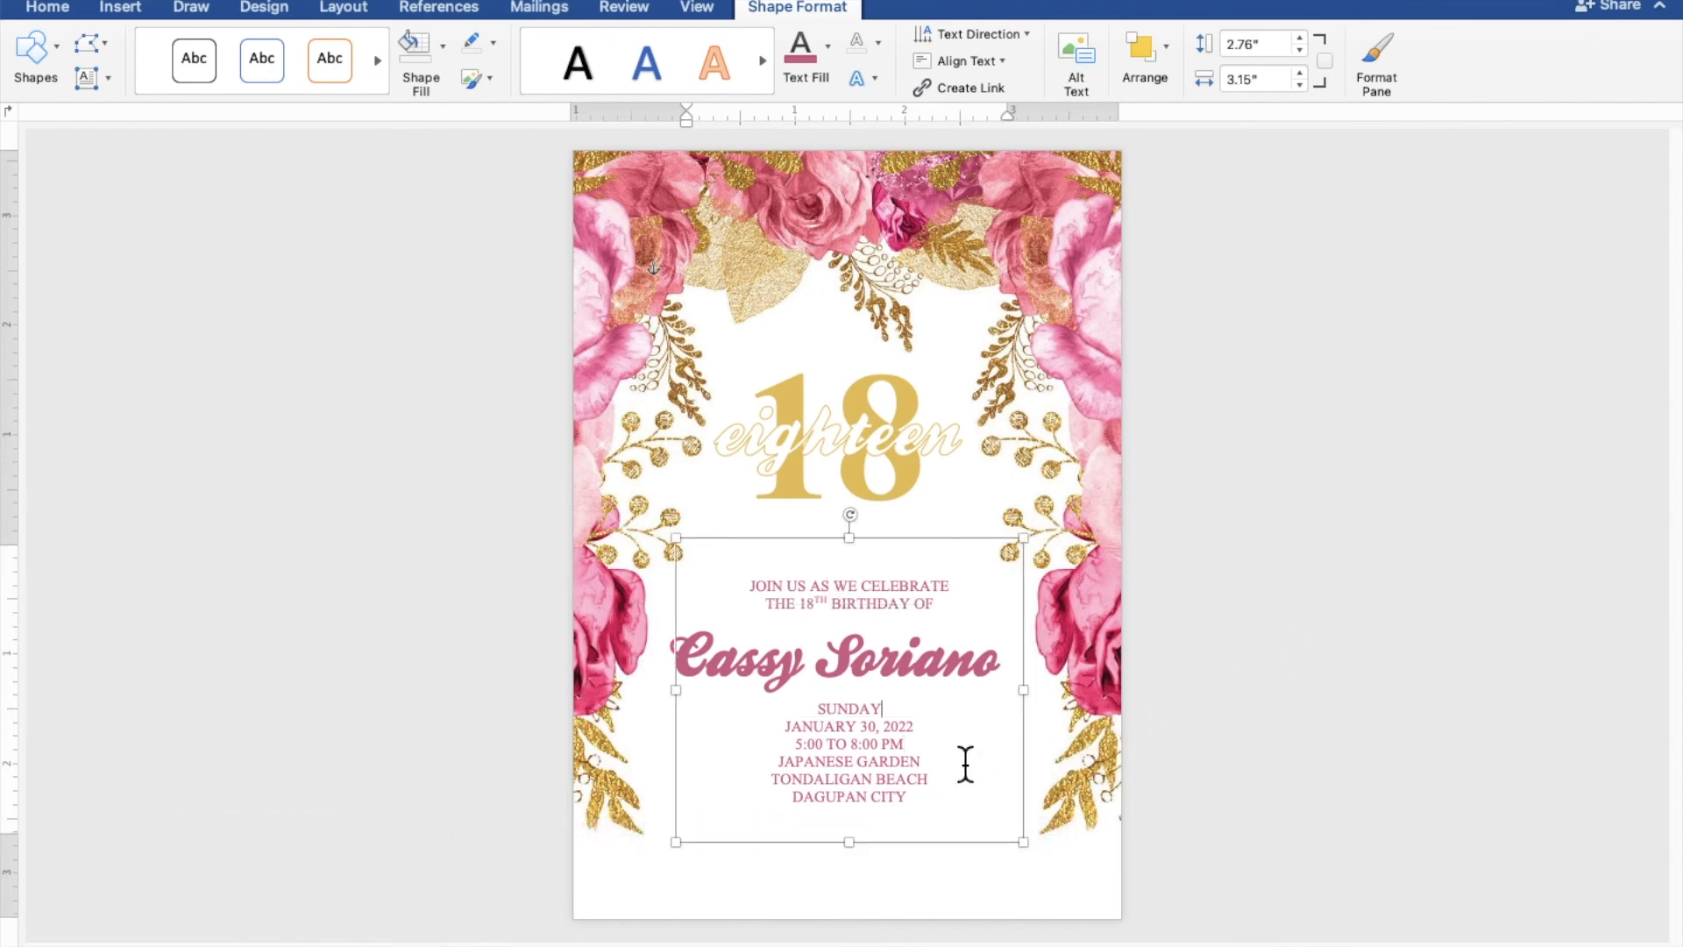
key(Return)
key(Return)
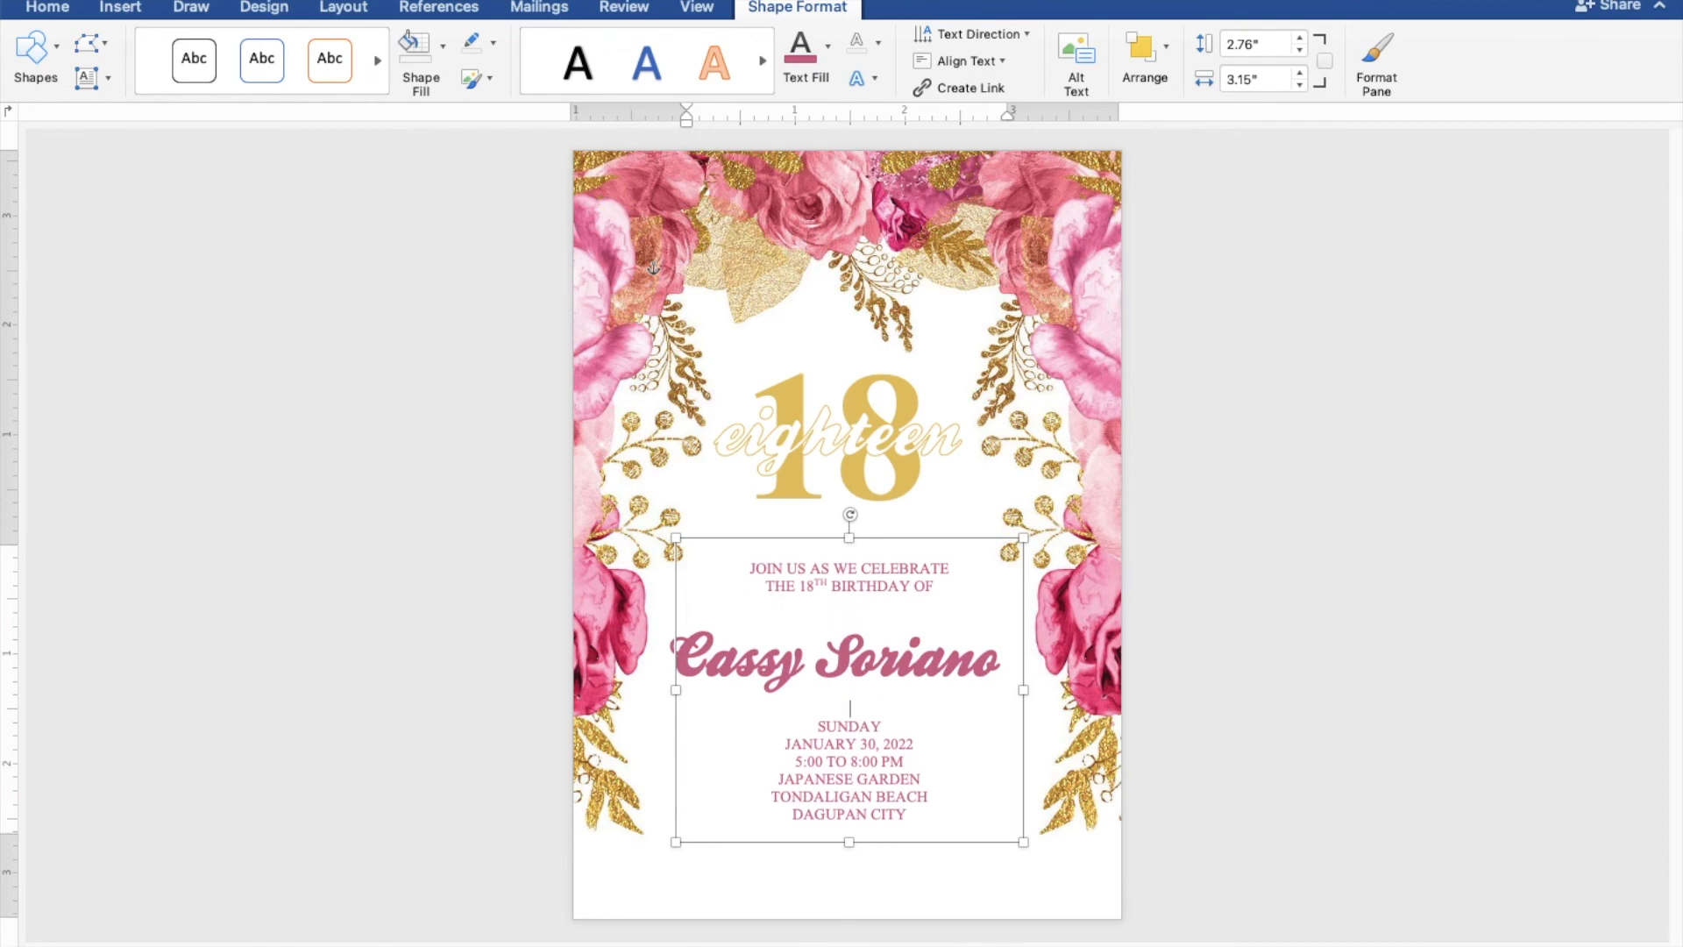
click(956, 686)
drag(956, 683, 963, 680)
click(1467, 583)
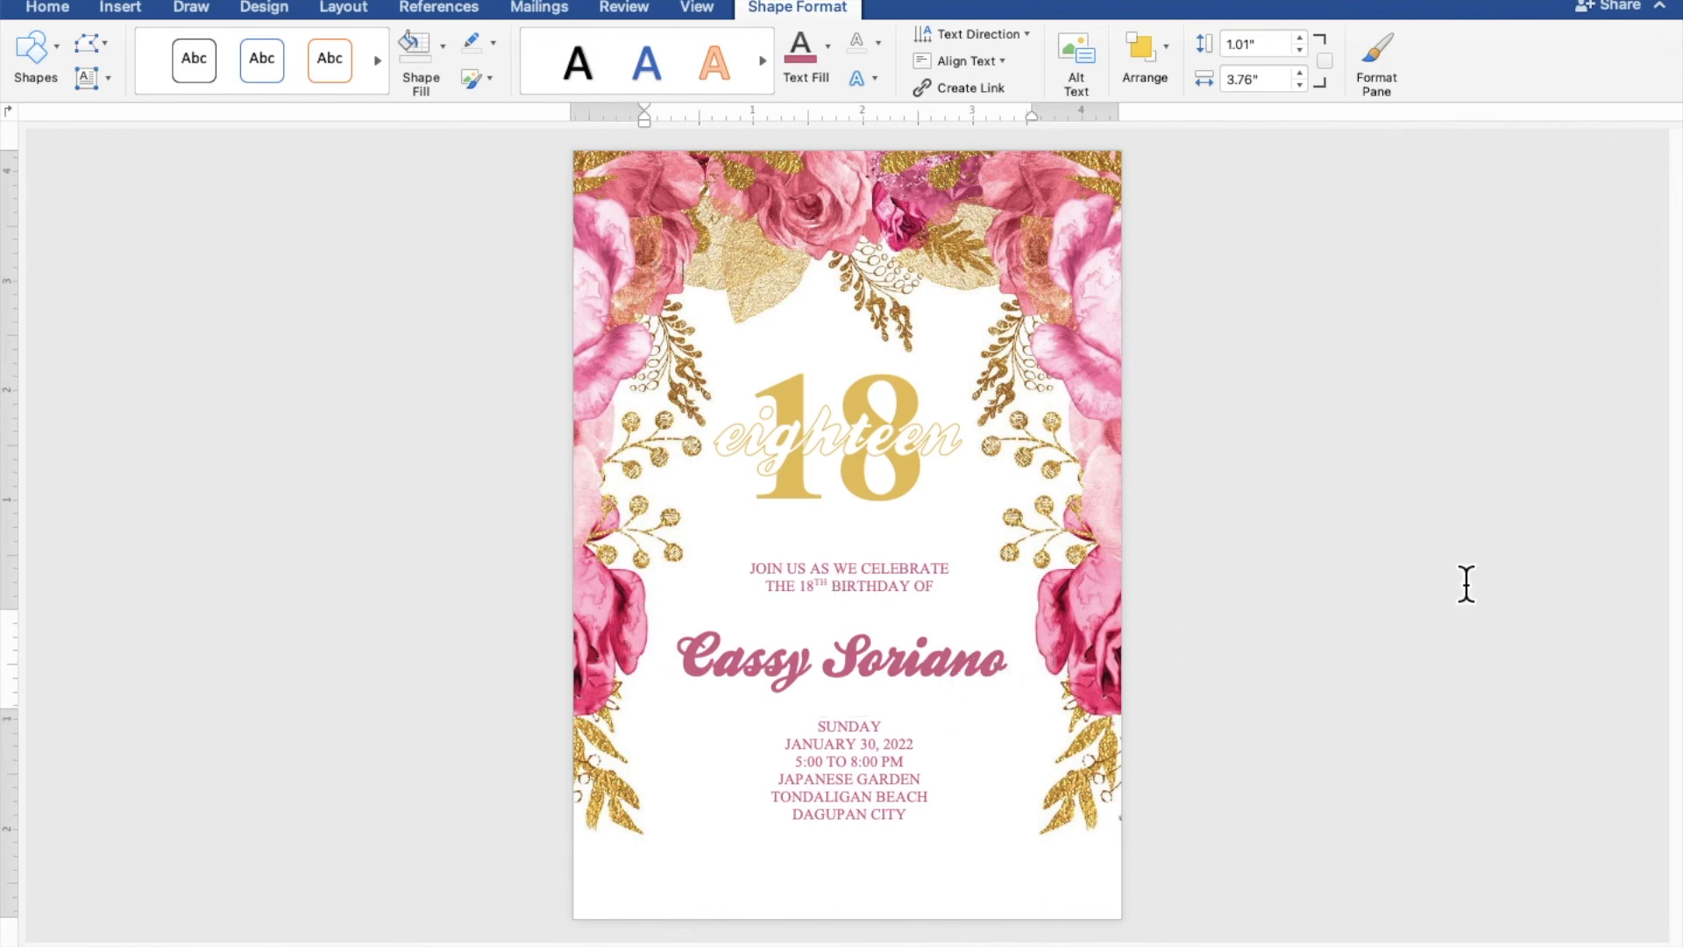